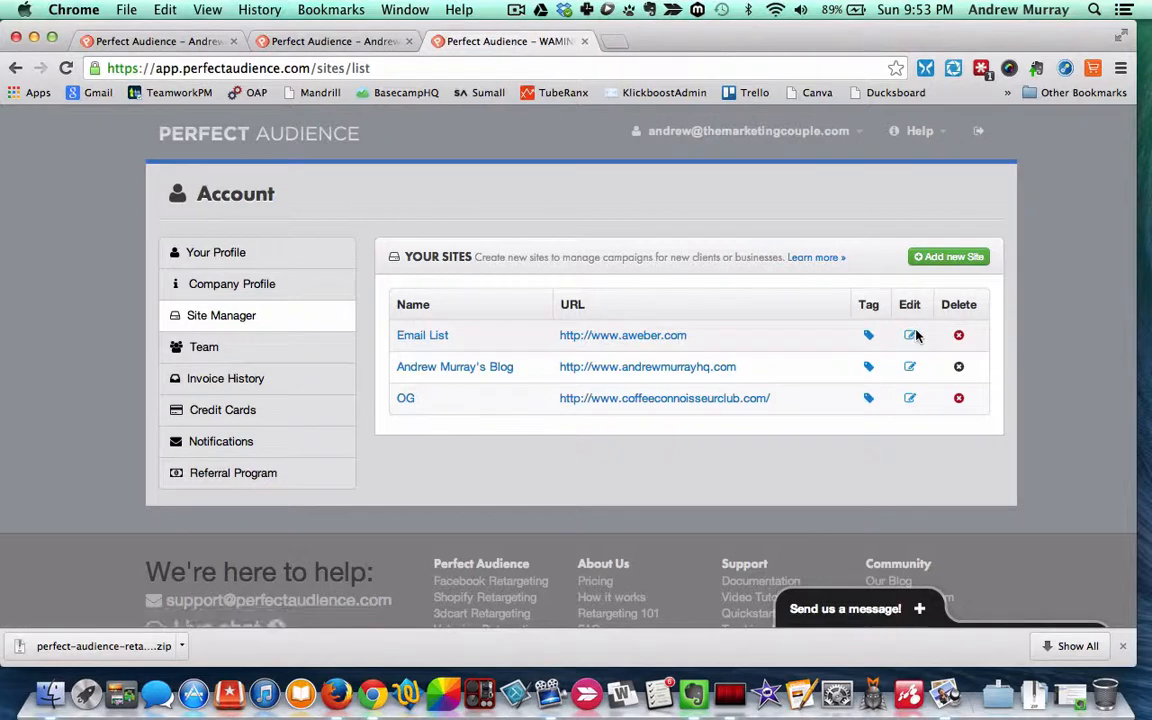
# Step: Open the Email List site's settings and save its site name and homepage URL
pyautogui.click(912, 337)
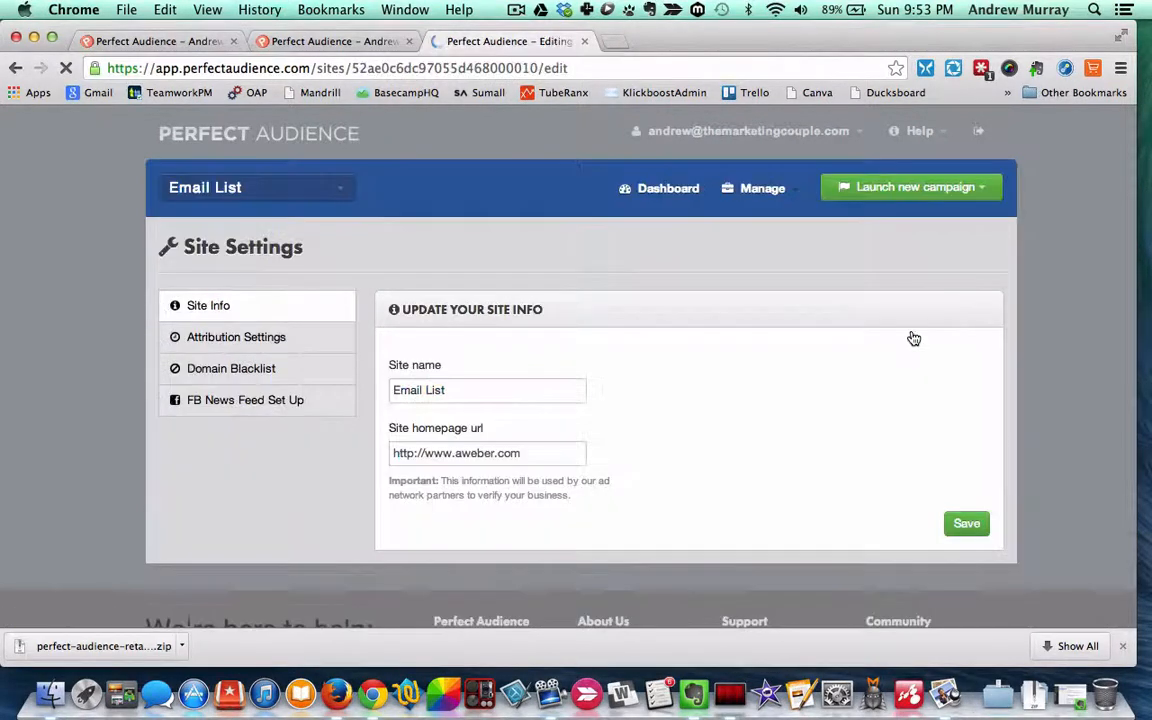
pyautogui.click(502, 392)
pyautogui.click(527, 453)
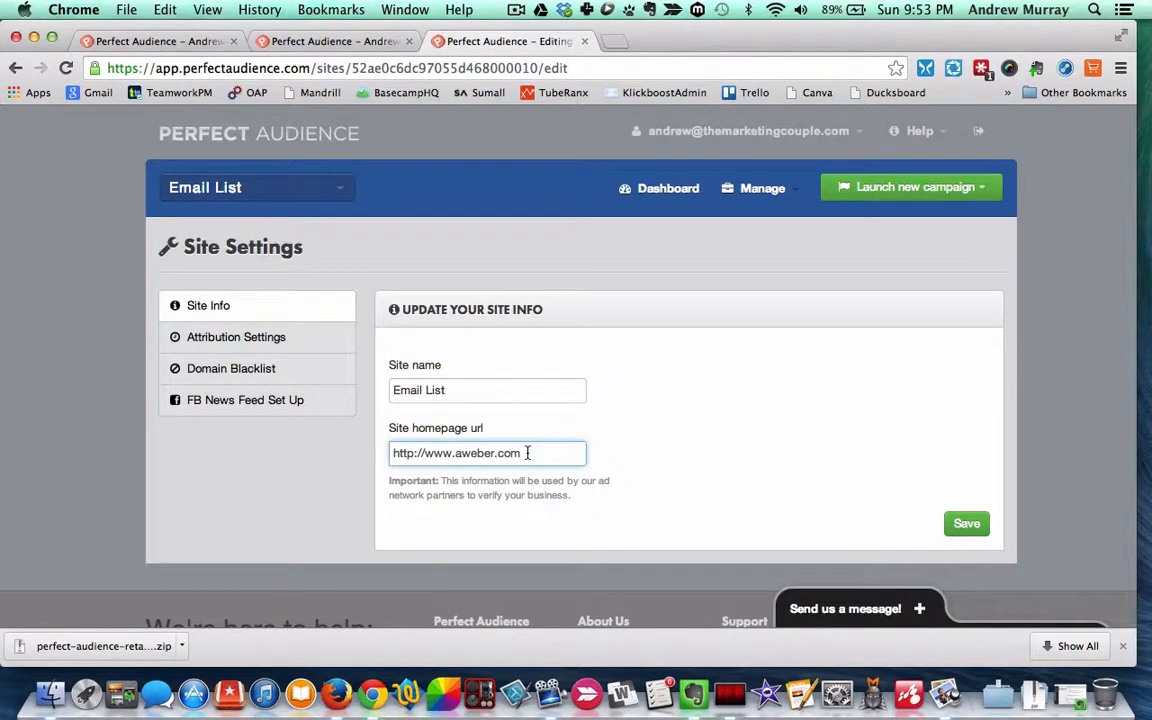
pyautogui.click(965, 525)
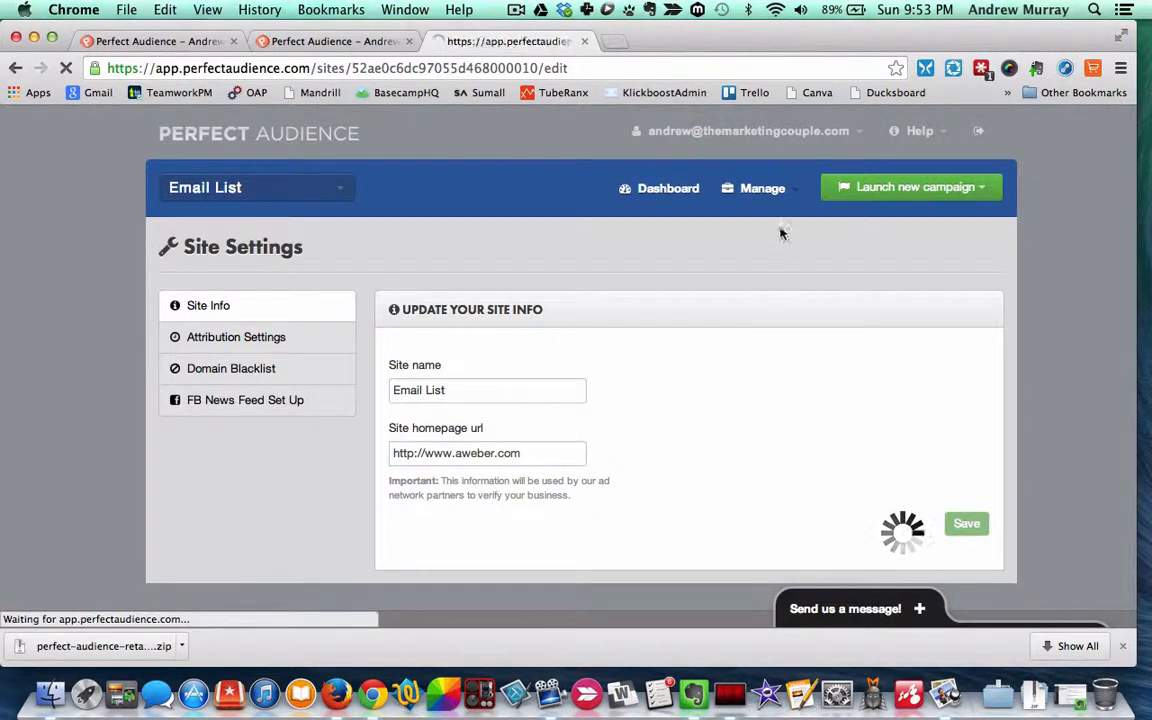
# Step: Delete the OAP Subscribers list from the Email List site's retargeting lists
pyautogui.click(795, 191)
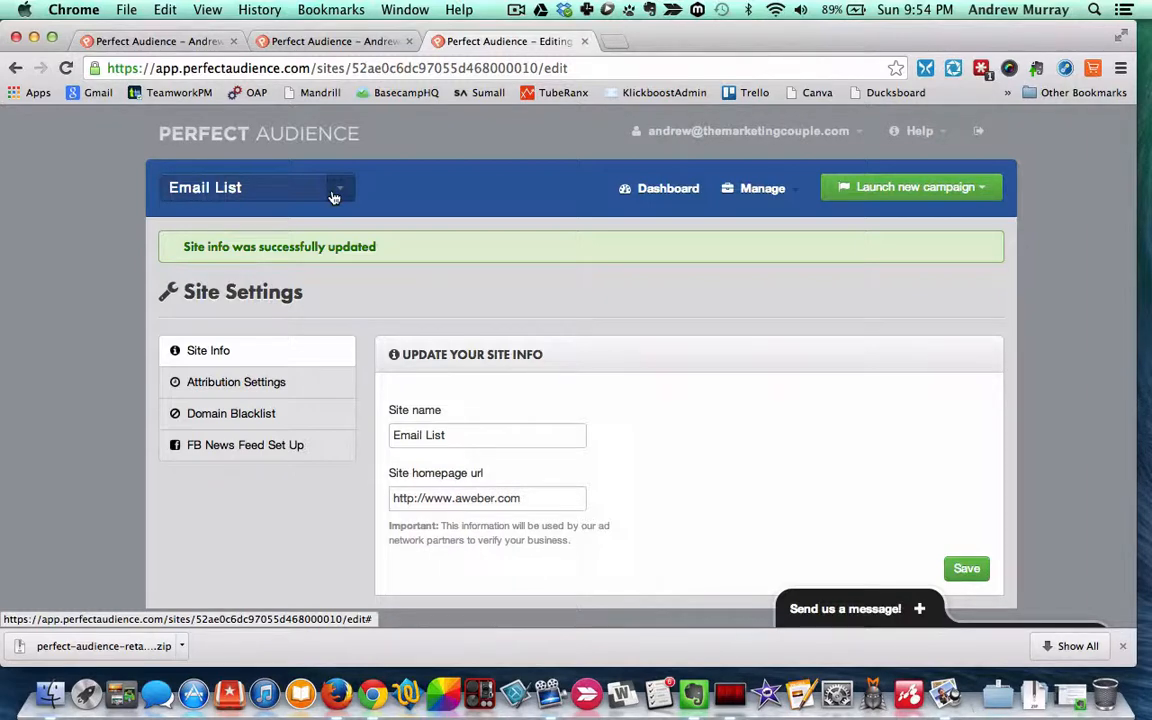
pyautogui.click(778, 133)
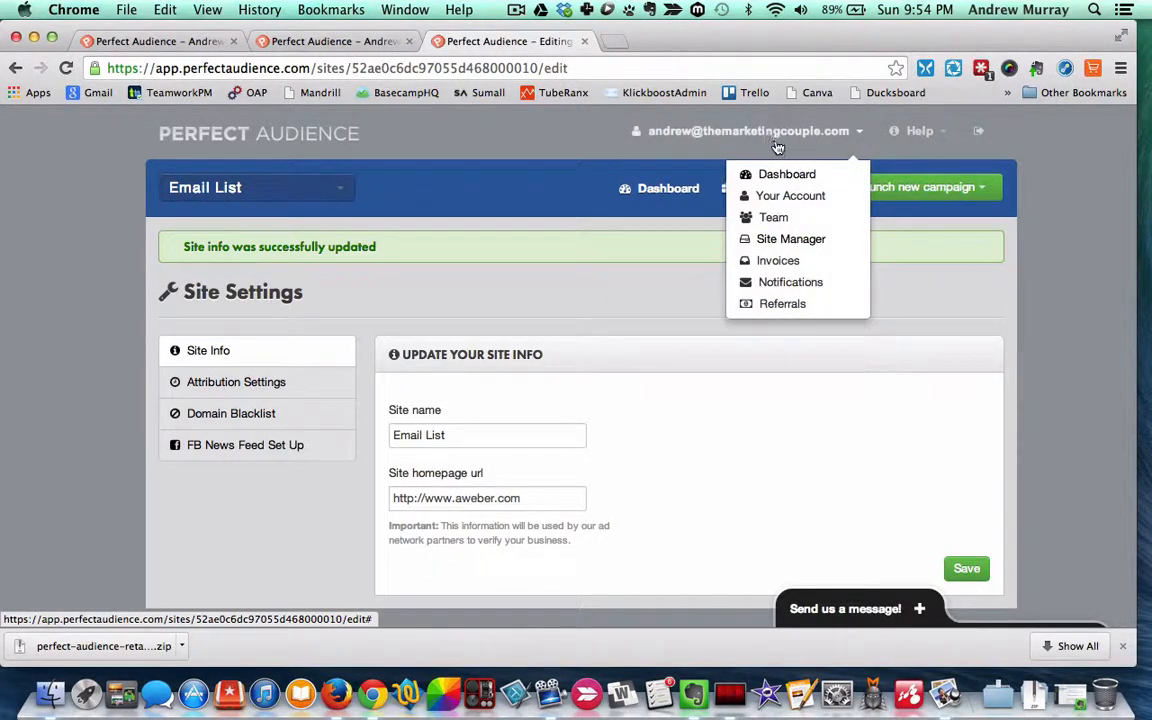
pyautogui.moveTo(760, 190)
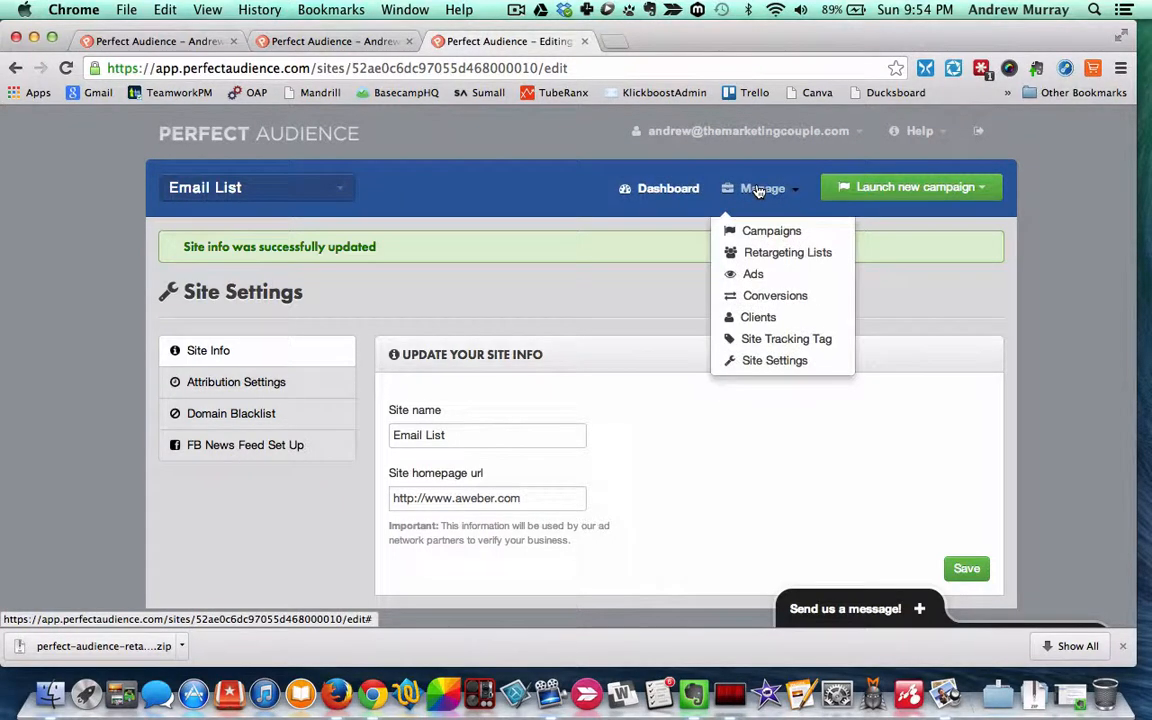
pyautogui.click(755, 253)
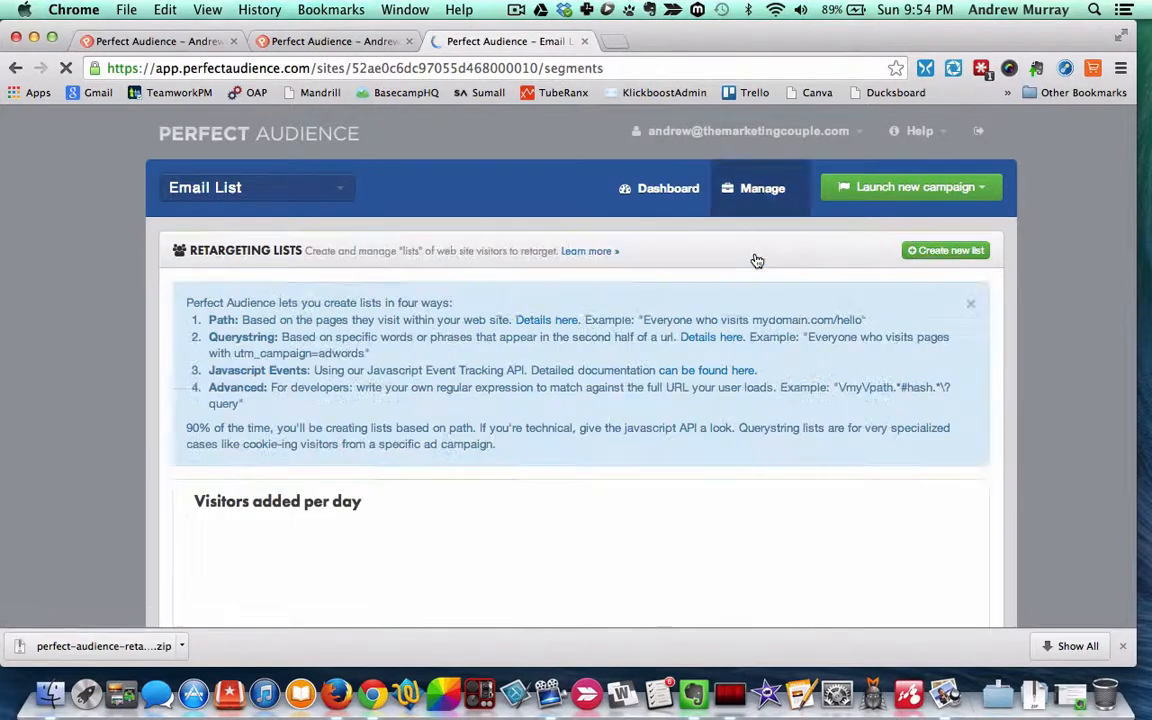
pyautogui.scroll(-5, 757, 261)
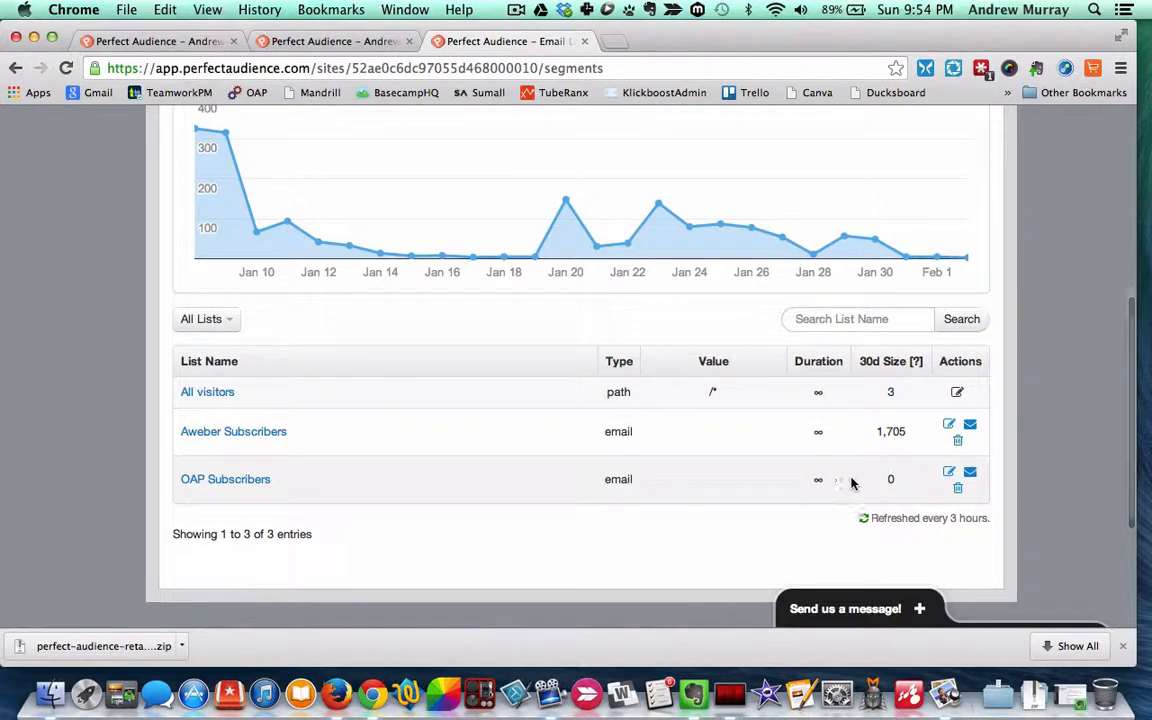
pyautogui.click(958, 488)
pyautogui.click(710, 259)
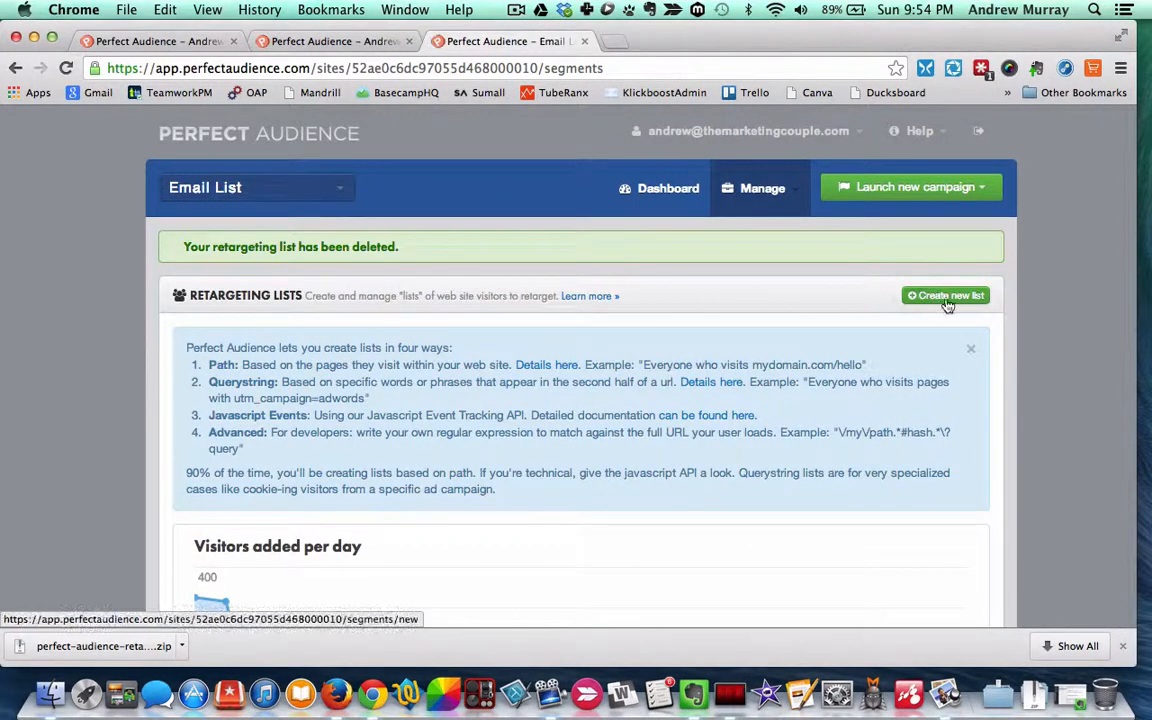
# Step: Create a retargeting list named Email Test with a blank duration and the Email retargeting type
pyautogui.click(946, 297)
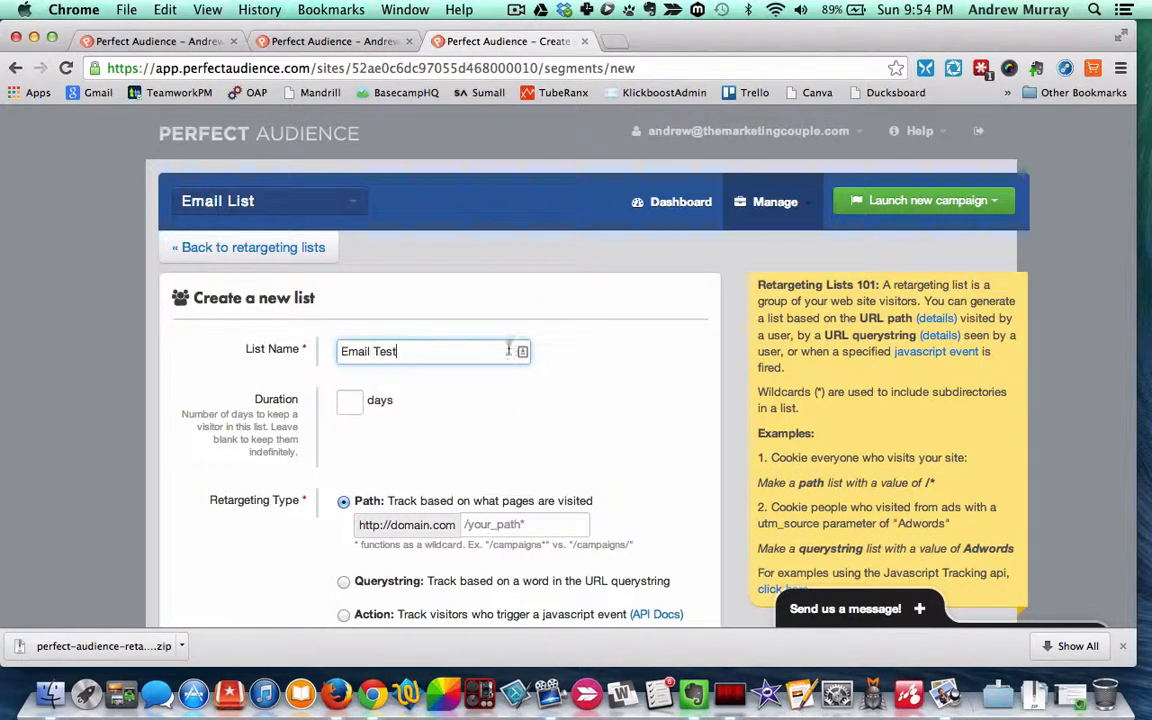
pyautogui.scroll(-3, 450, 346)
pyautogui.click(355, 303)
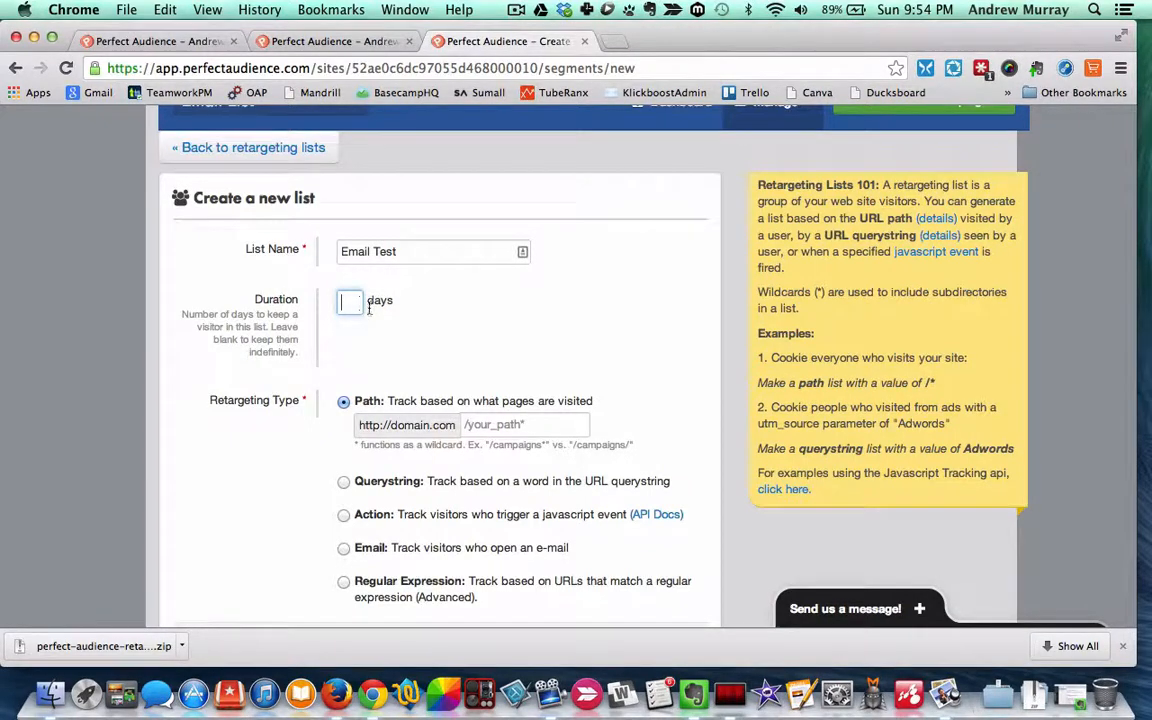
pyautogui.click(406, 328)
pyautogui.scroll(-2, 489, 355)
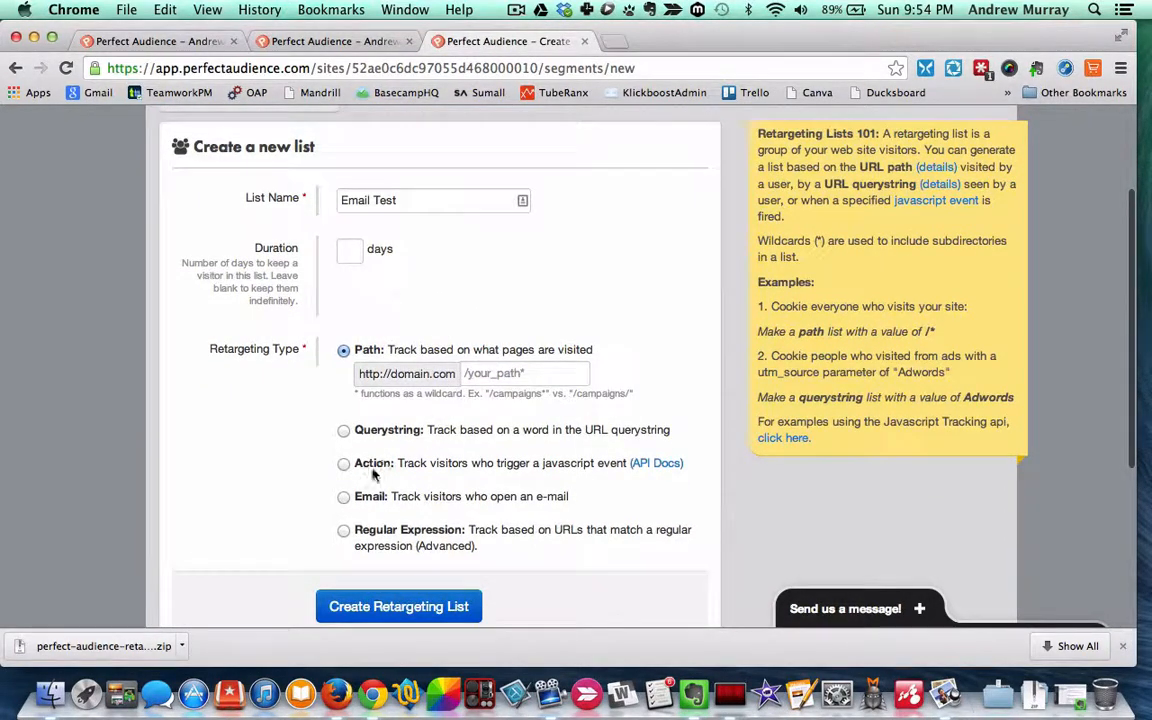
pyautogui.click(344, 500)
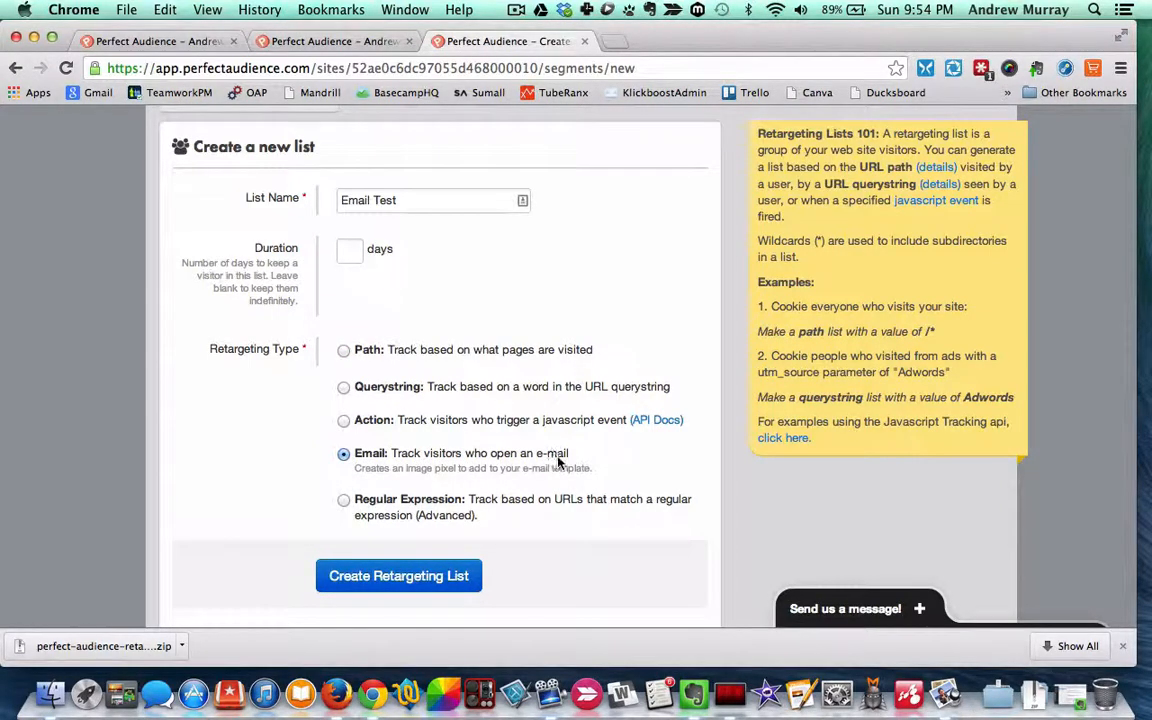
pyautogui.scroll(-5, 505, 468)
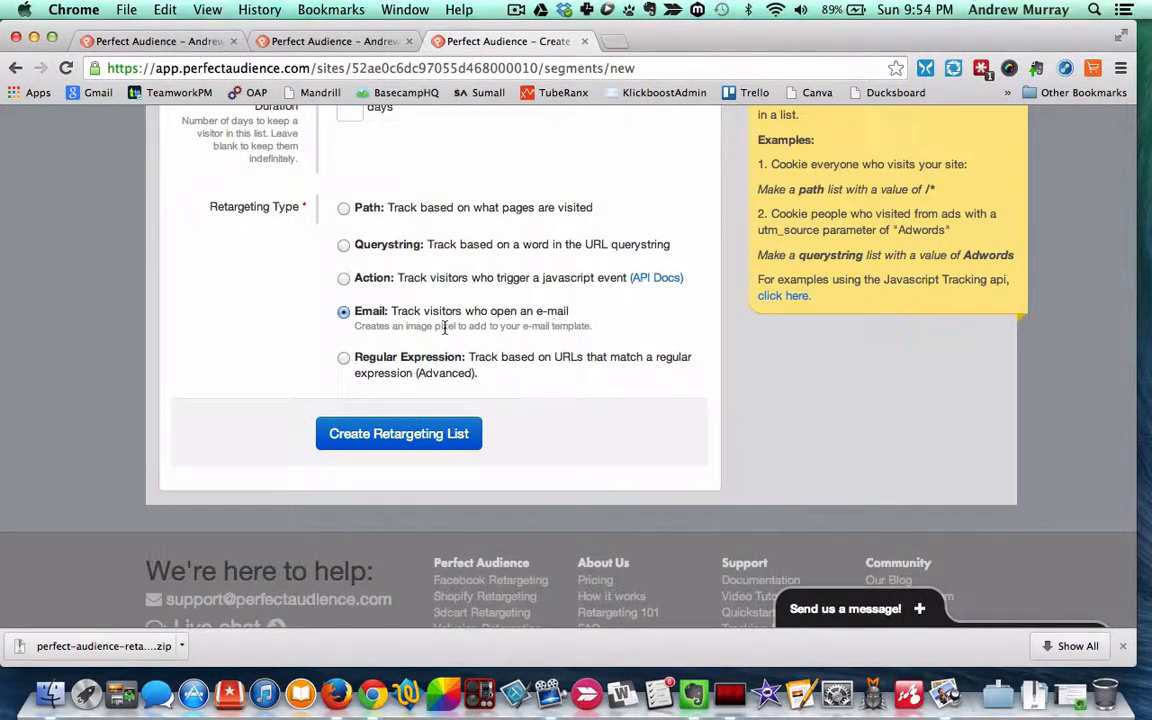
pyautogui.click(390, 434)
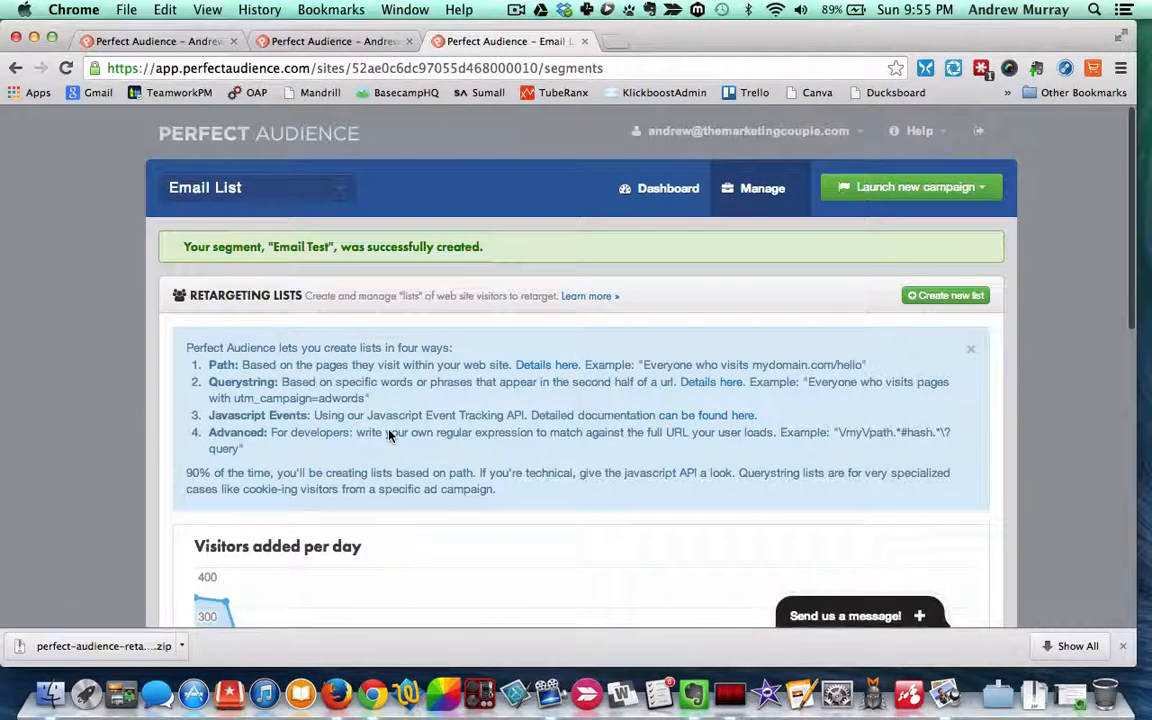
pyautogui.scroll(-10, 390, 434)
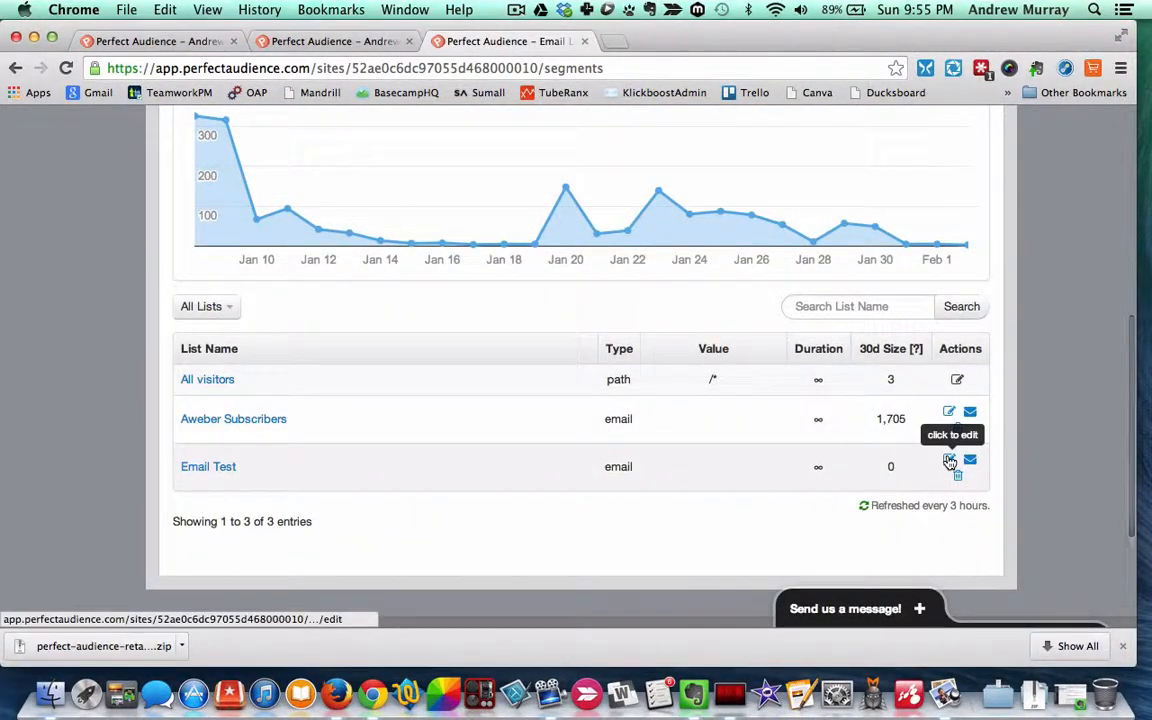
pyautogui.click(949, 461)
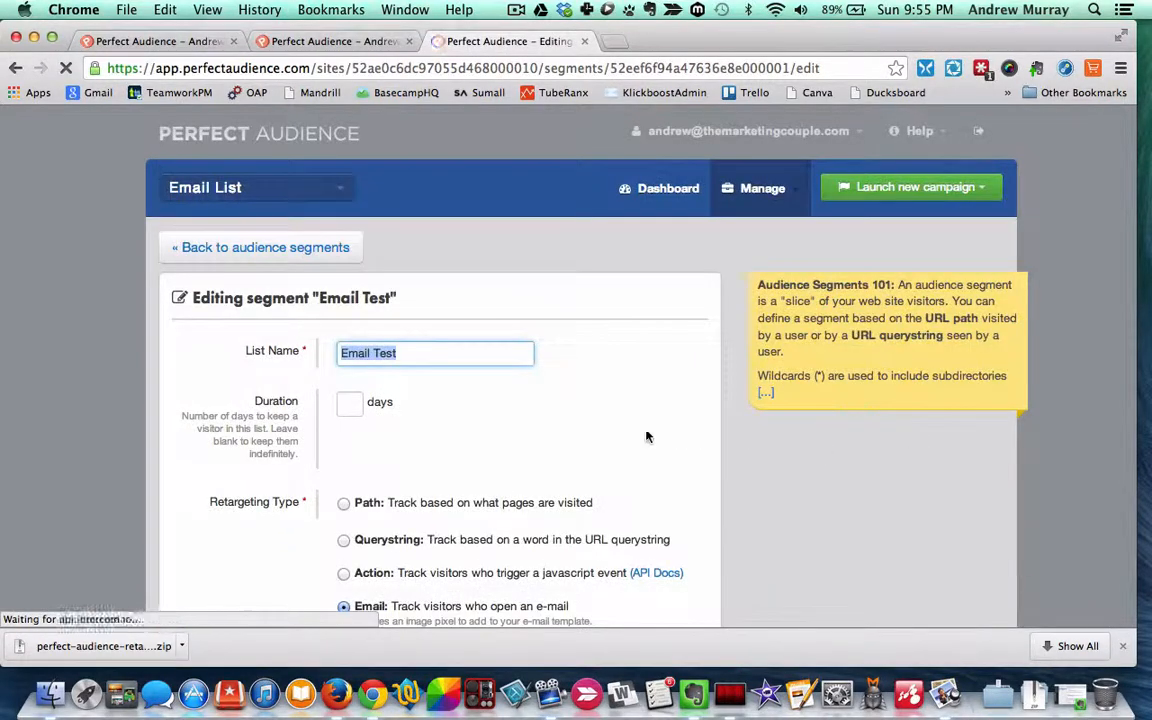
pyautogui.scroll(-5, 577, 437)
pyautogui.scroll(3, 437, 424)
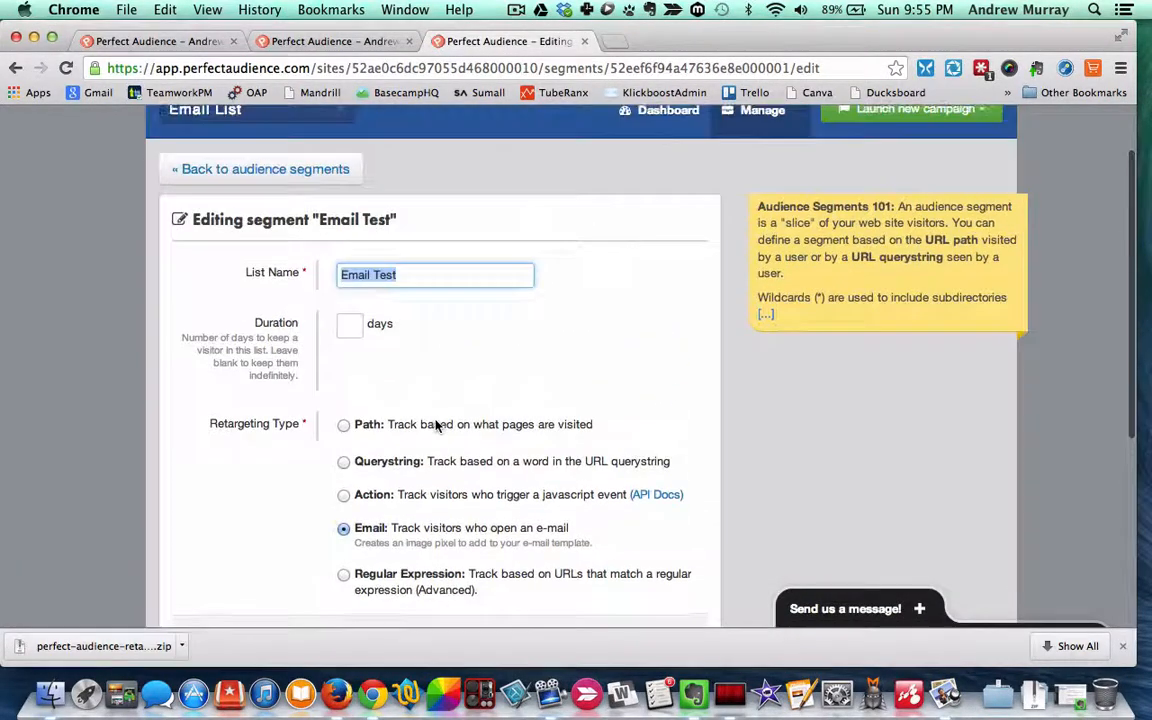
pyautogui.click(300, 169)
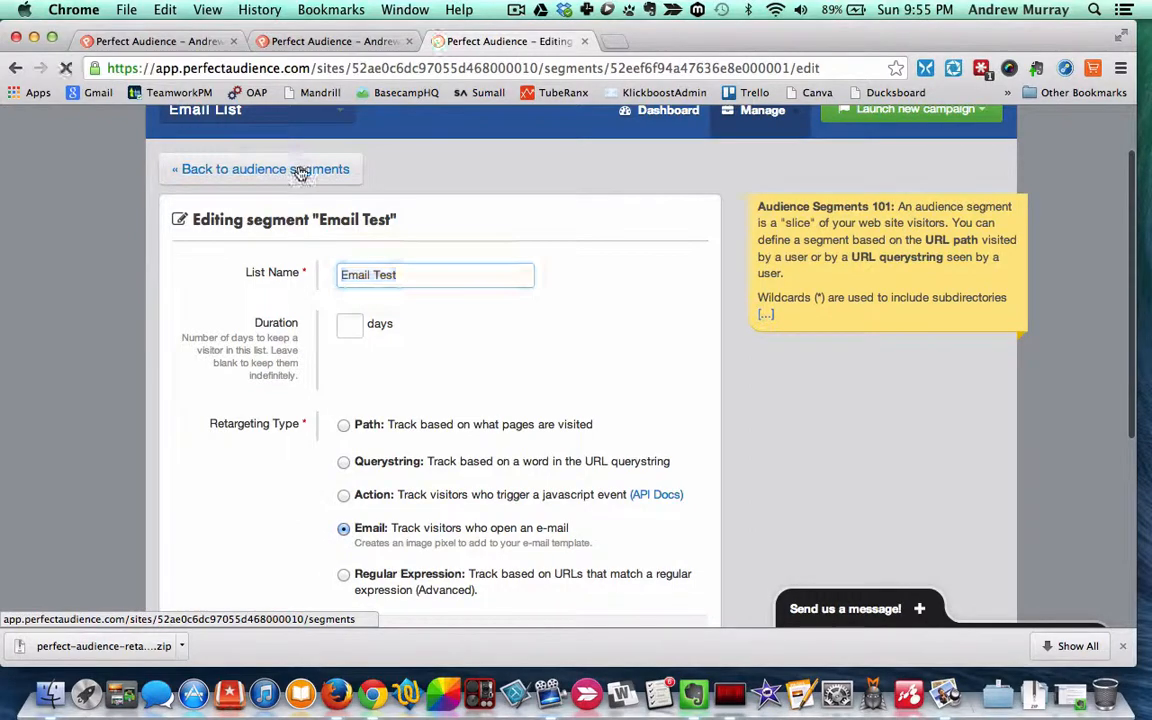
# Step: View the special email tag code of the Email Test list and close it
pyautogui.scroll(-8, 746, 478)
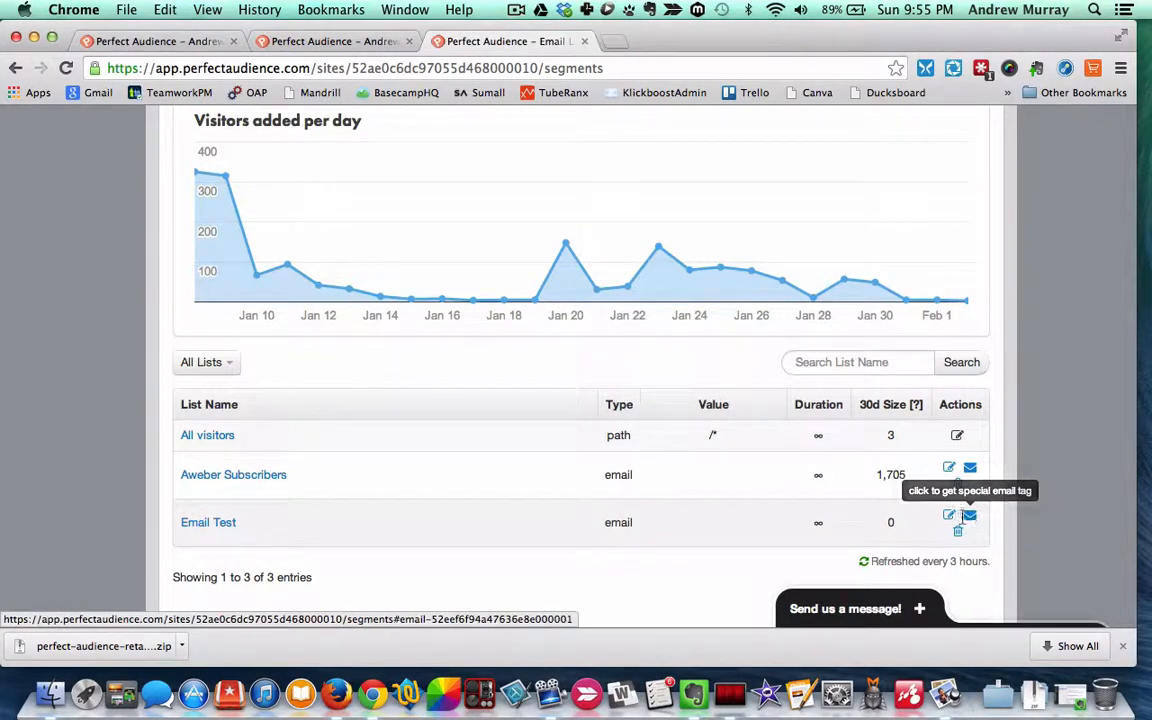
pyautogui.click(972, 518)
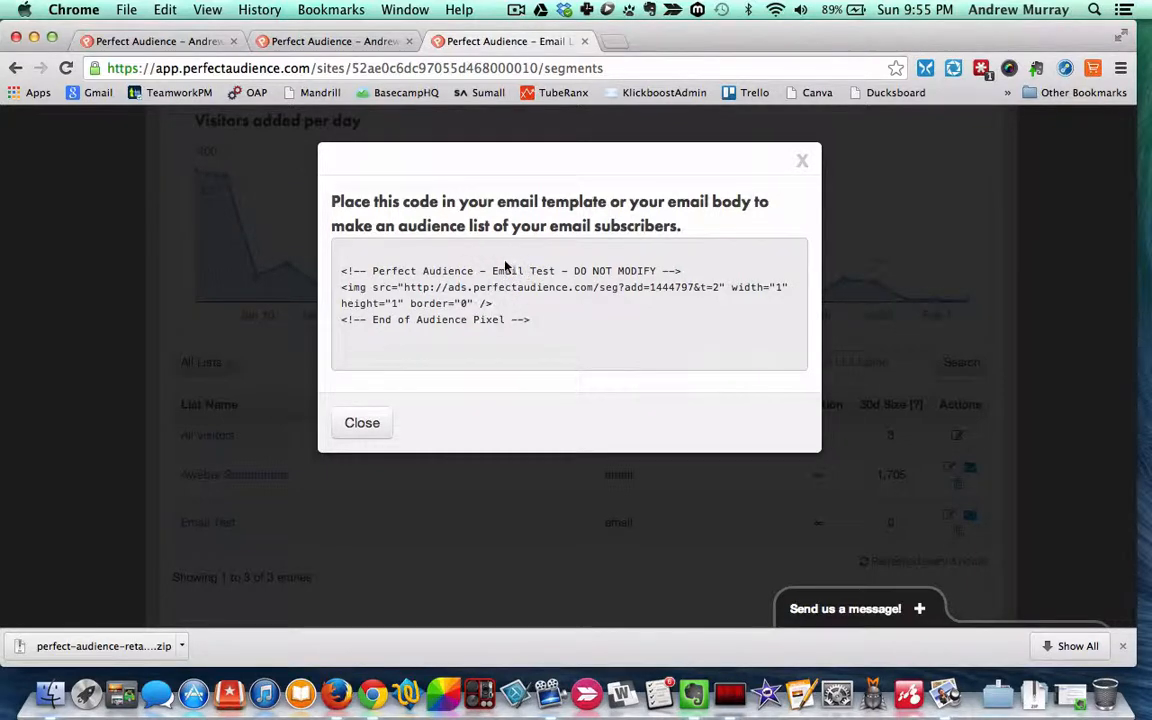
pyautogui.click(802, 161)
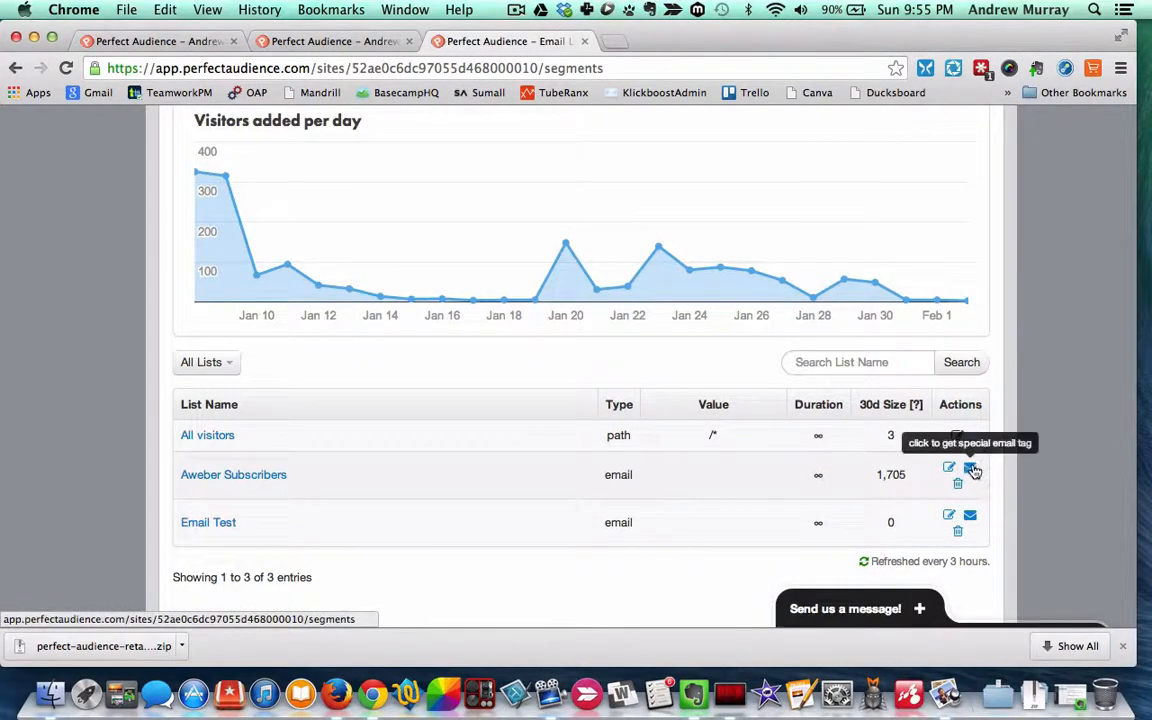
pyautogui.click(970, 470)
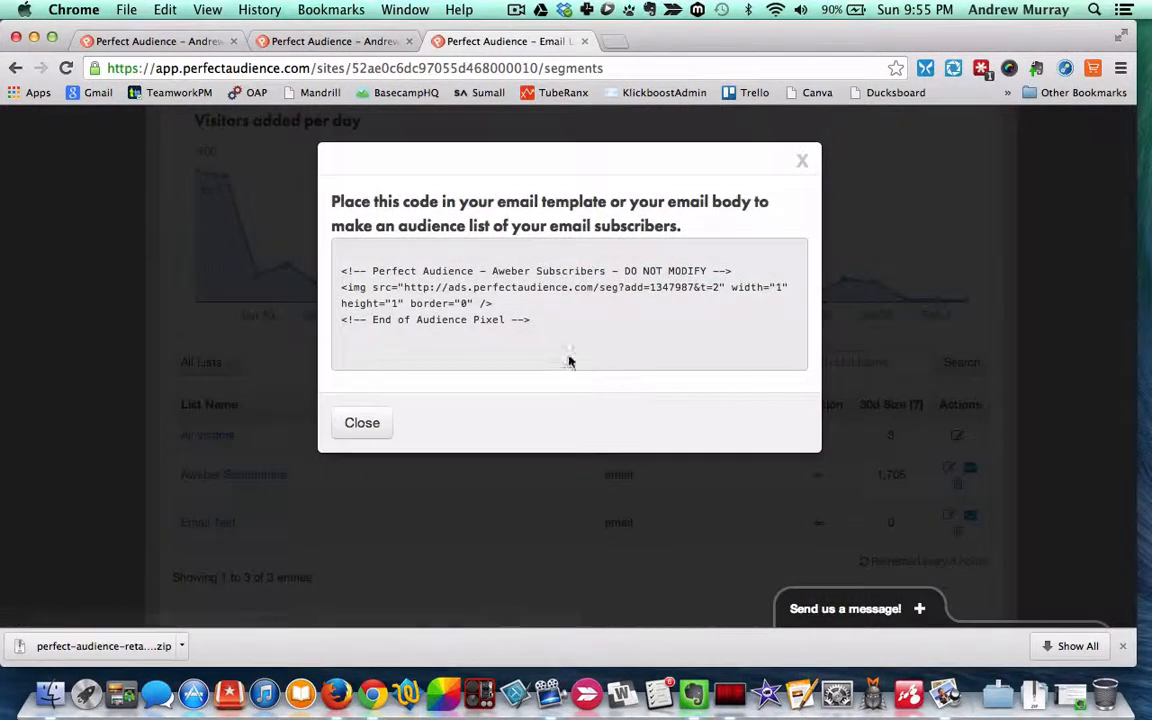
pyautogui.tripleClick(541, 320)
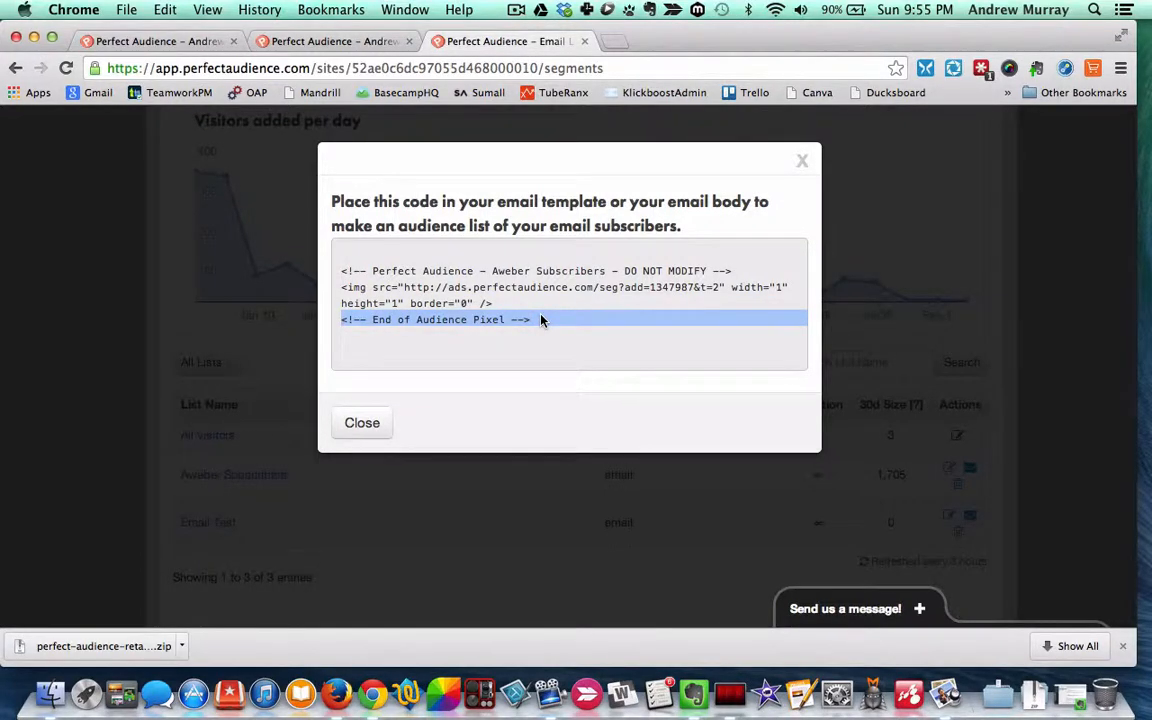
pyautogui.press('super+a')
pyautogui.click(547, 268)
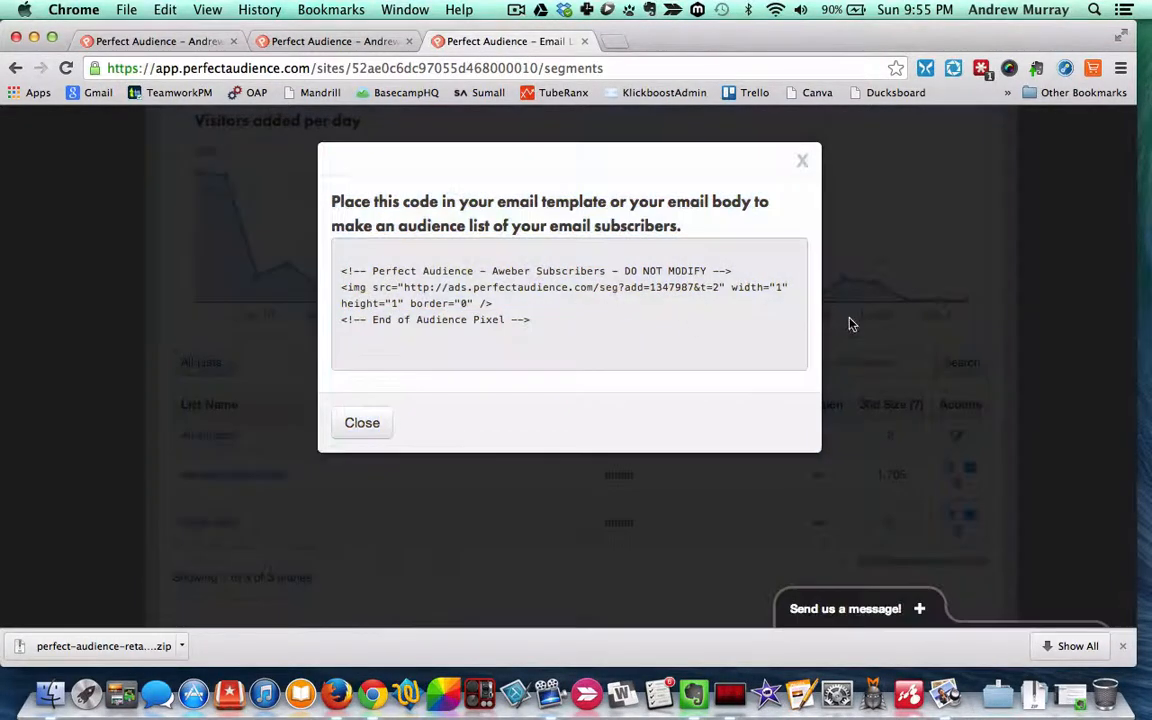
pyautogui.click(364, 423)
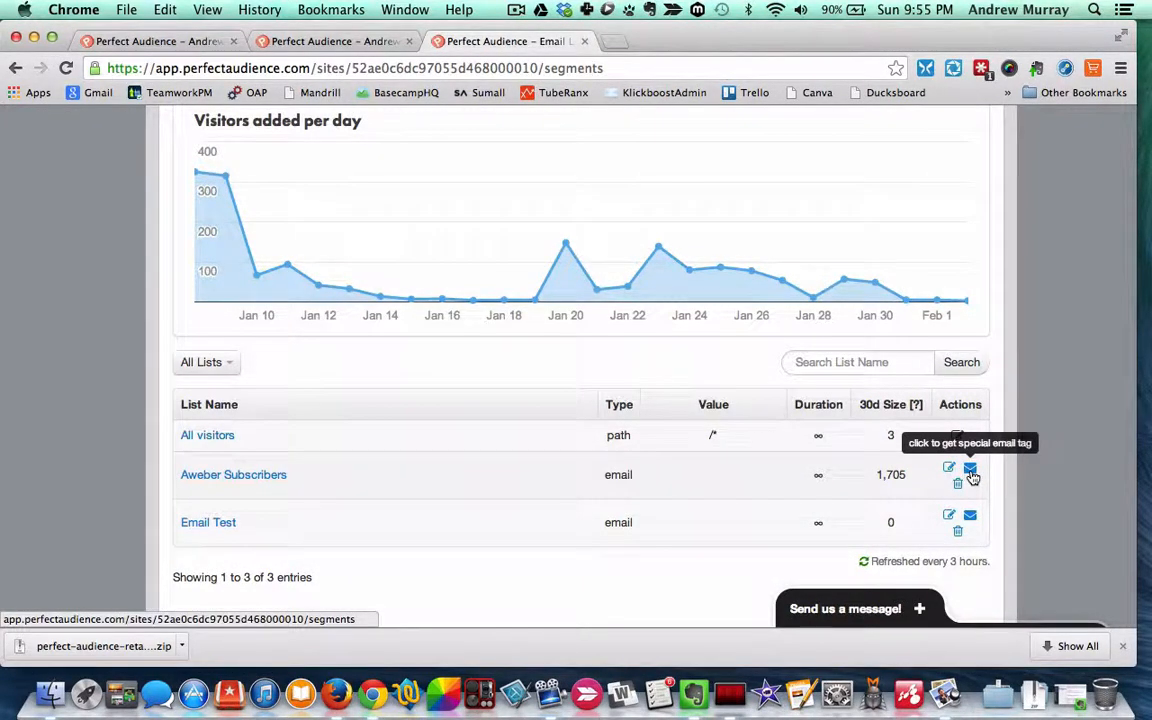
# Step: Copy the complete email tag code of the Aweber Subscribers list
pyautogui.click(970, 470)
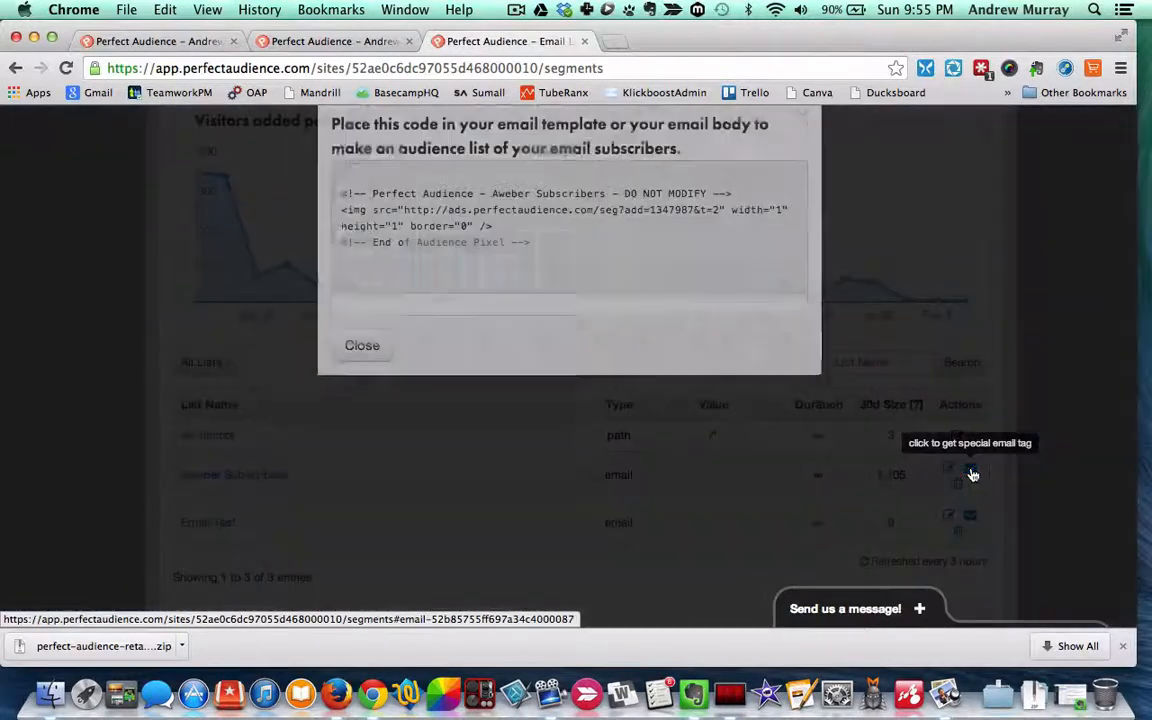
pyautogui.moveTo(592, 347); pyautogui.dragTo(338, 268)
pyautogui.press('super+c')
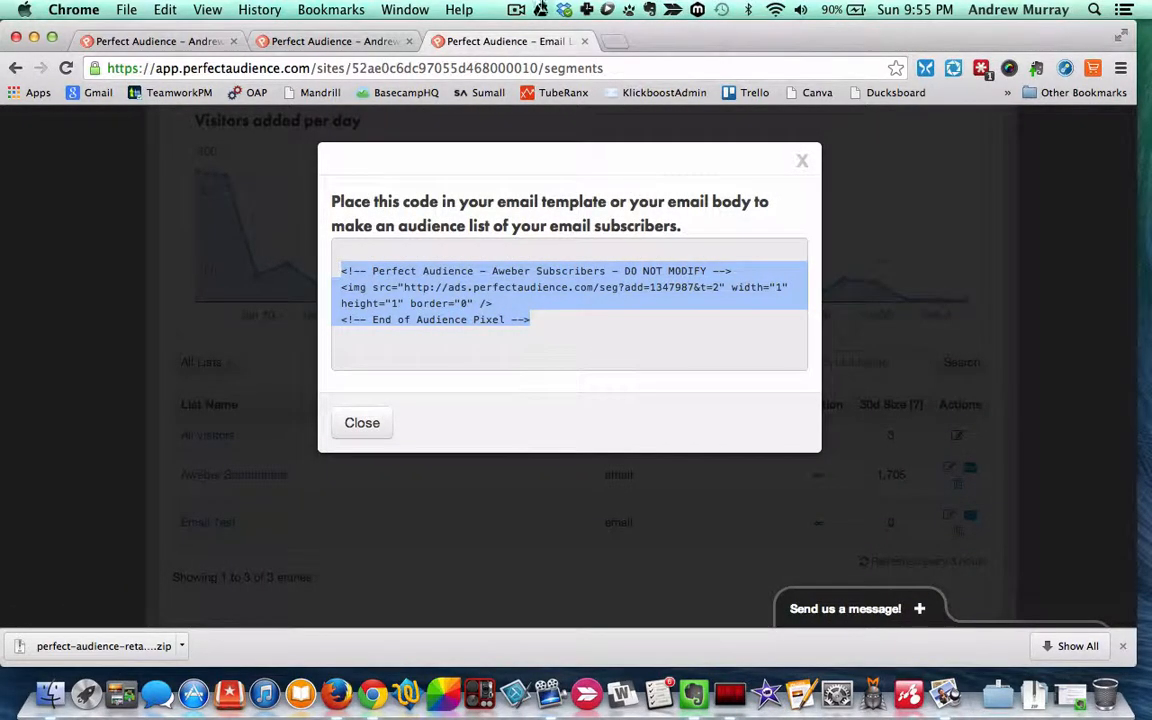
# Step: Load aweber.com in a new browser tab
pyautogui.click(614, 44)
pyautogui.write('aweber.com')
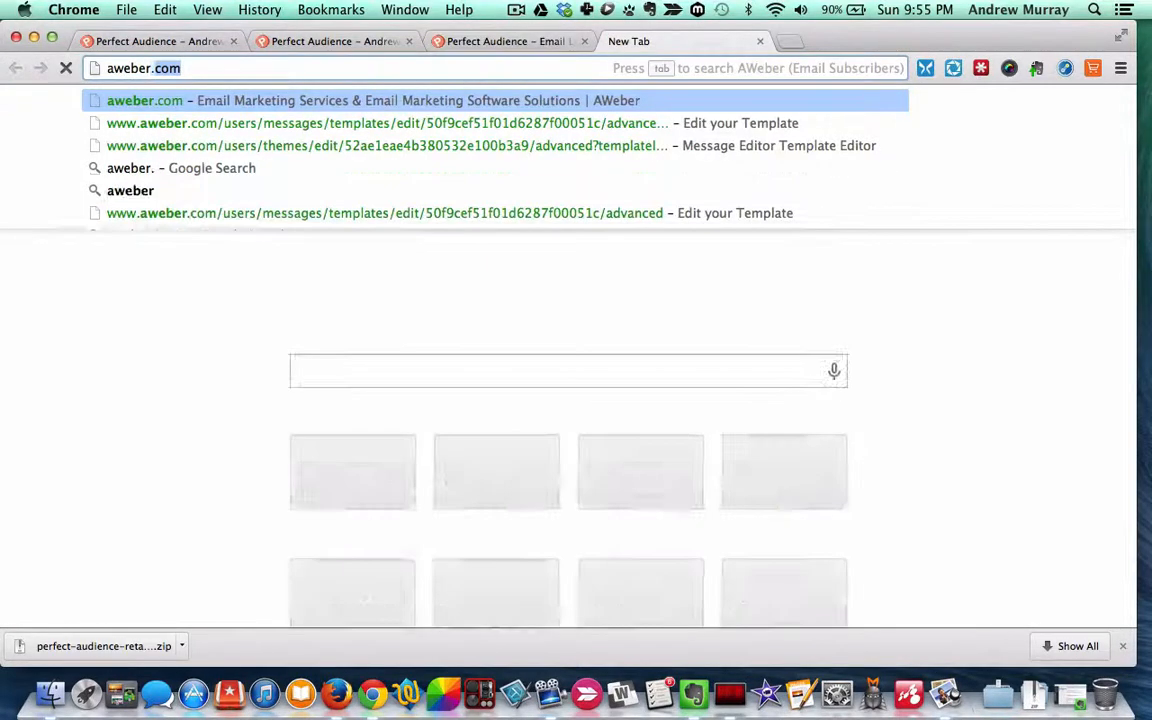
pyautogui.press('Return')
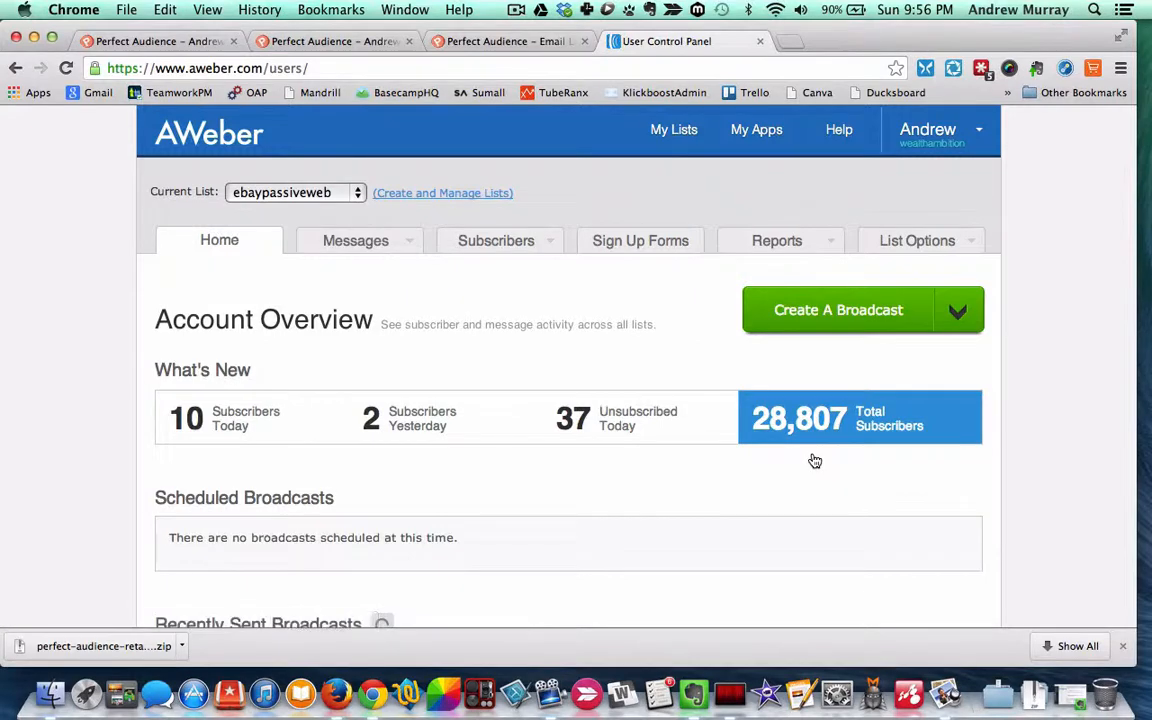
# Step: Open the AMHQ+Pic+Content template from AWeber's Email Template Manager for editing
pyautogui.click(411, 238)
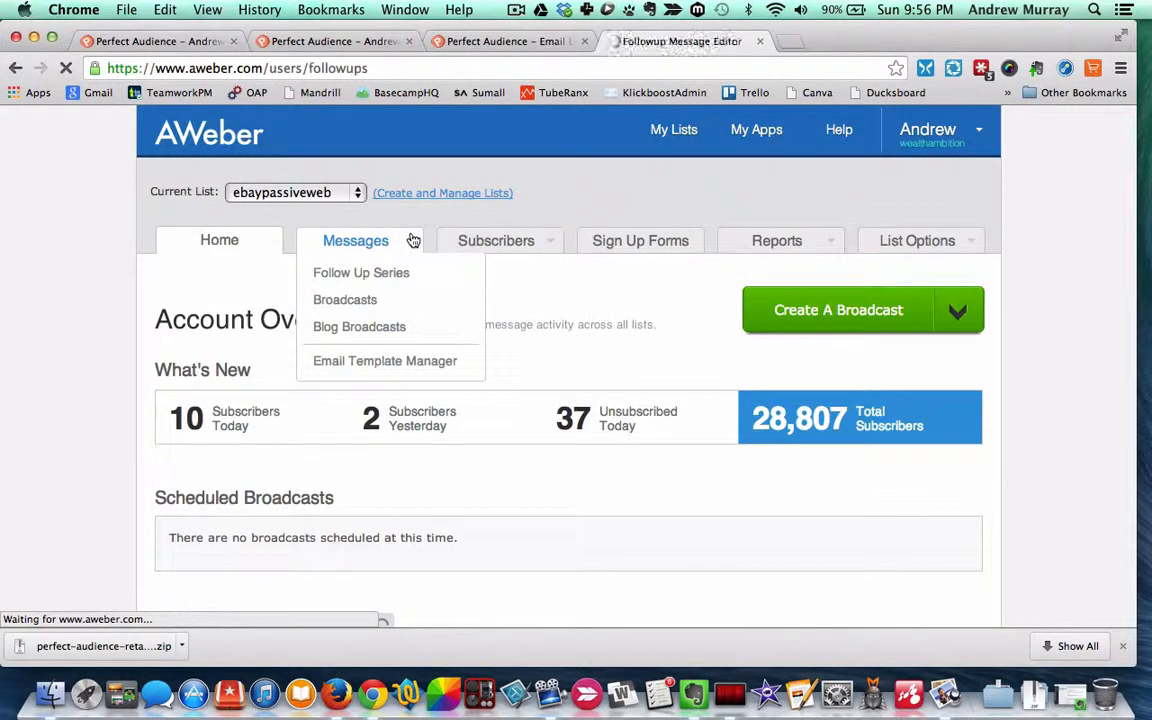
pyautogui.moveTo(411, 239)
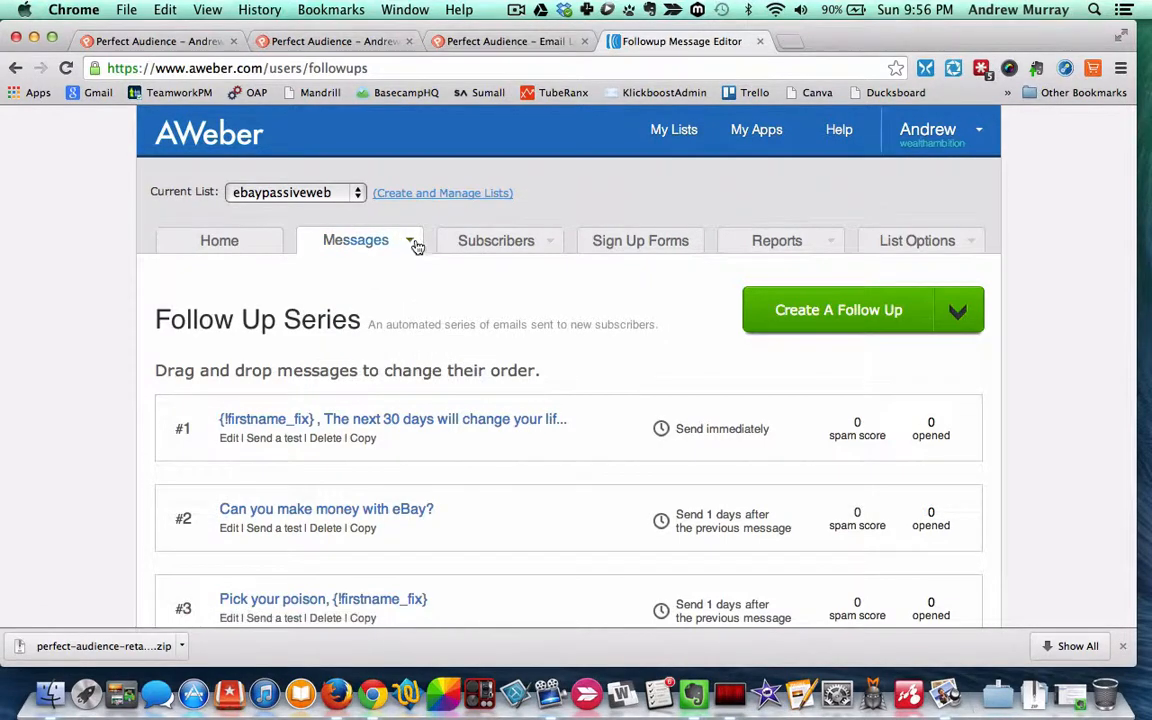
pyautogui.click(388, 364)
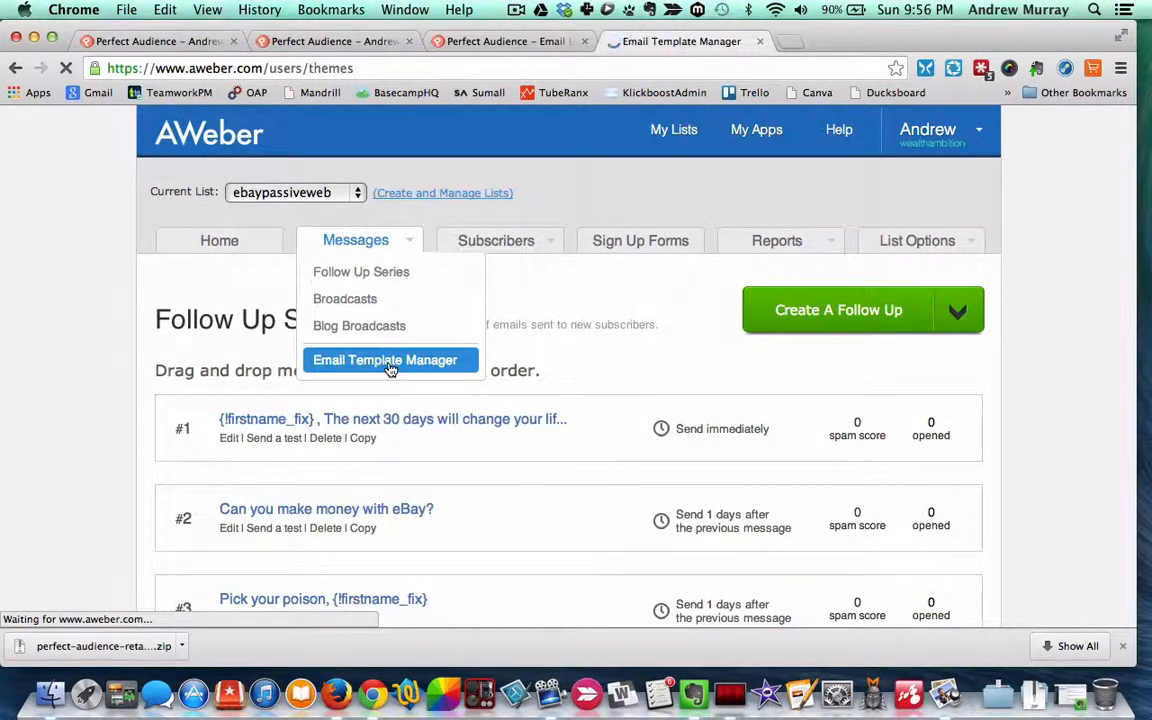
pyautogui.scroll(-5, 391, 370)
pyautogui.scroll(-2, 390, 369)
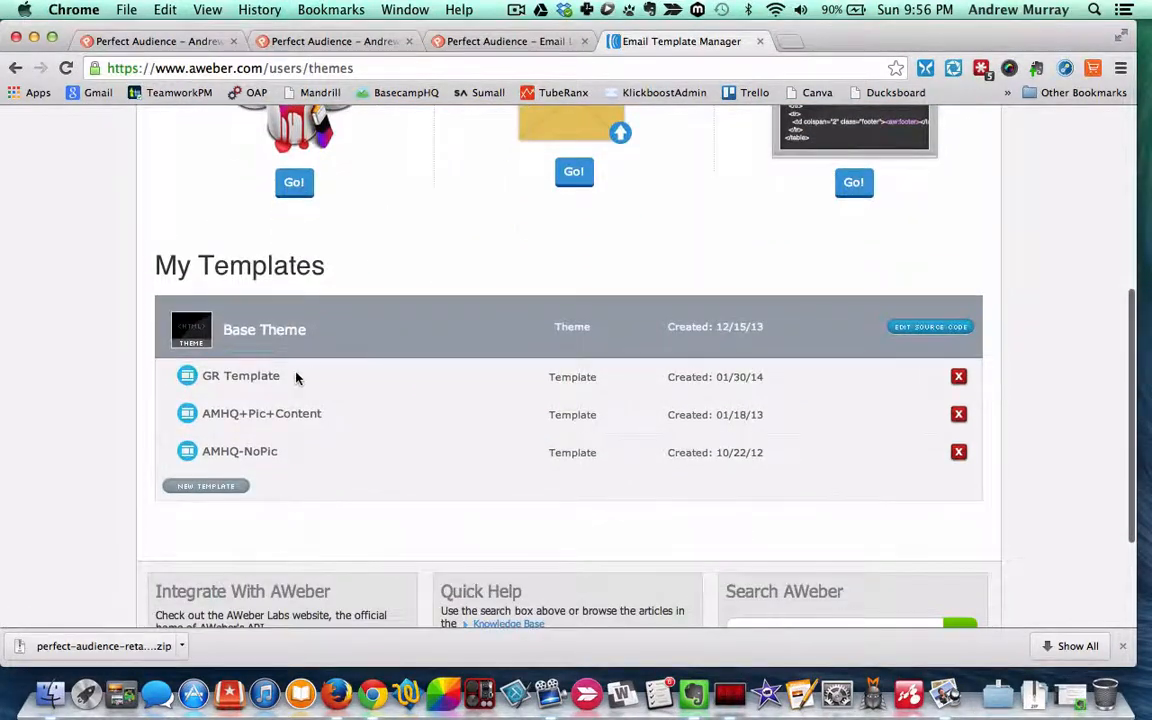
pyautogui.click(258, 420)
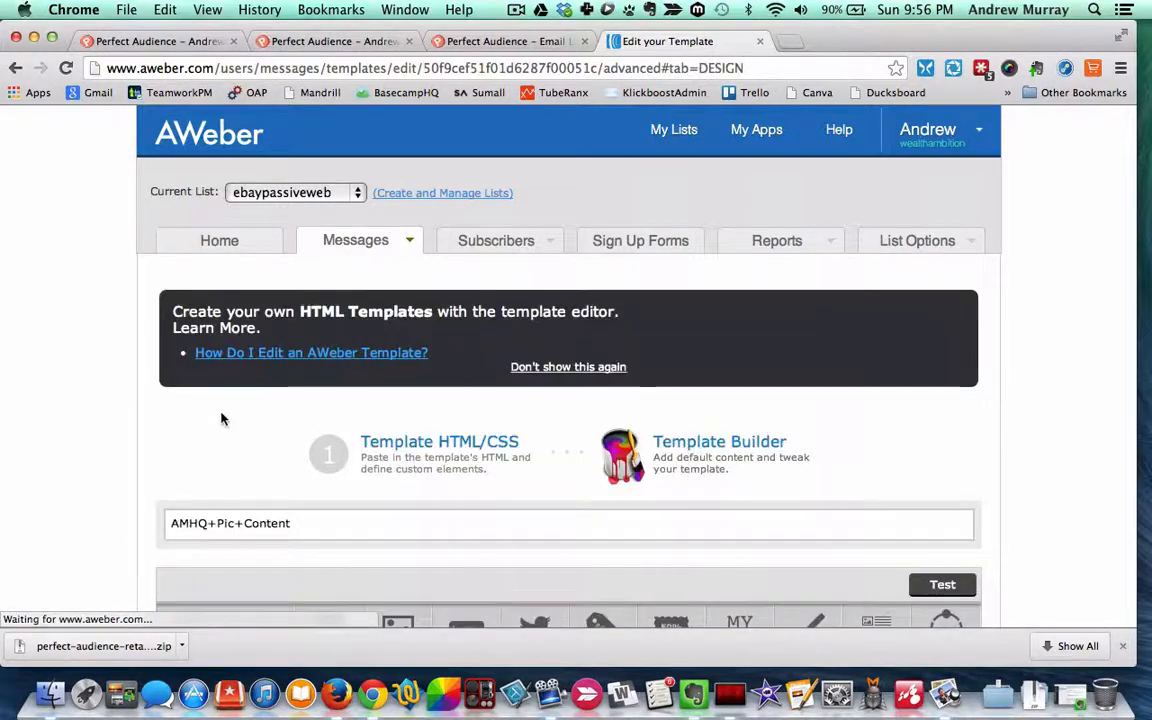
# Step: Open the Base Theme source code behind the AMHQ+Pic+Content template for editing
pyautogui.scroll(-8, 222, 420)
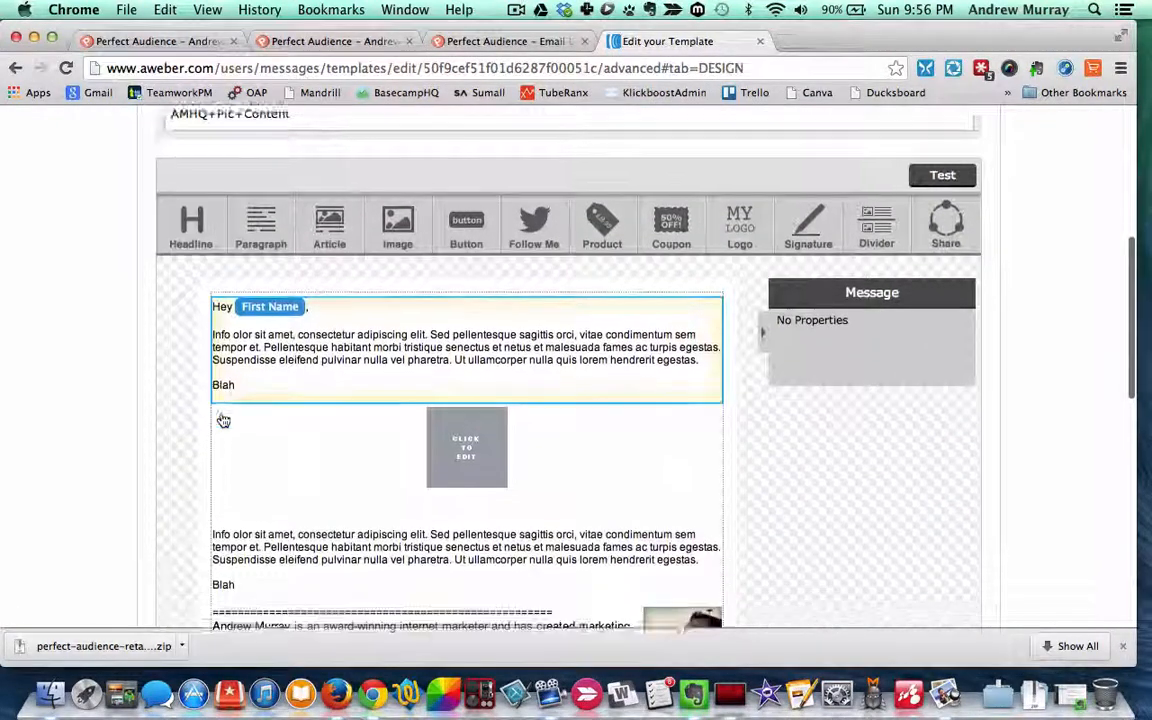
pyautogui.scroll(-1, 222, 420)
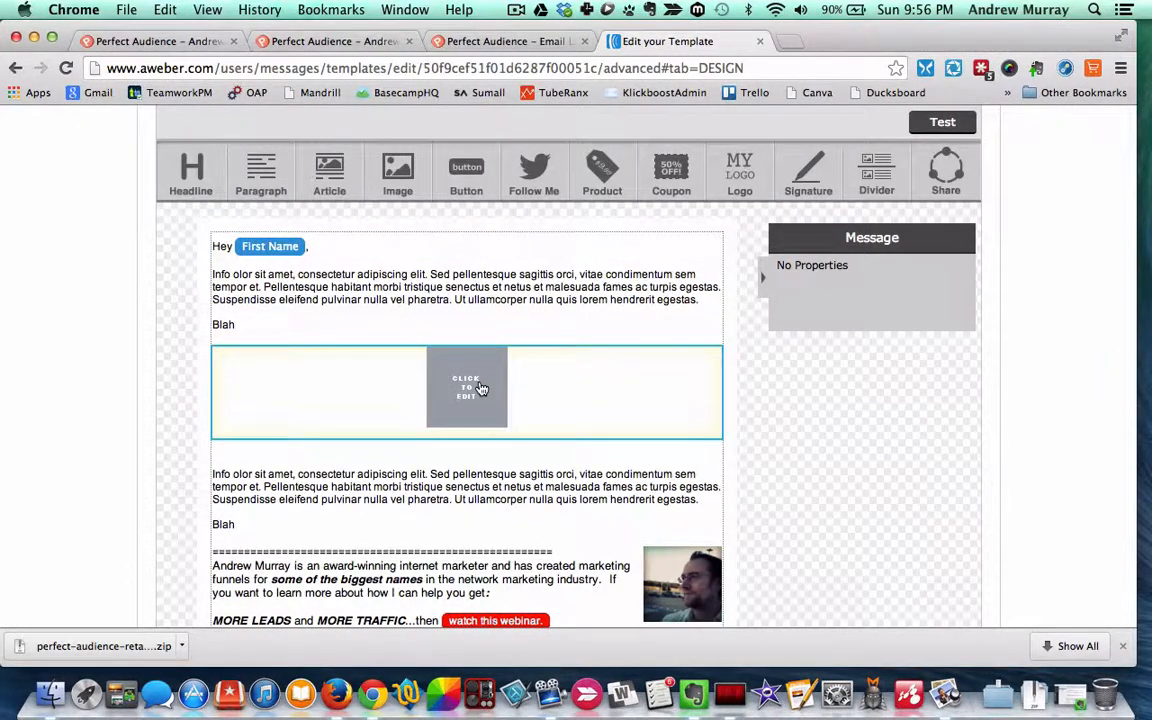
pyautogui.scroll(-5, 474, 500)
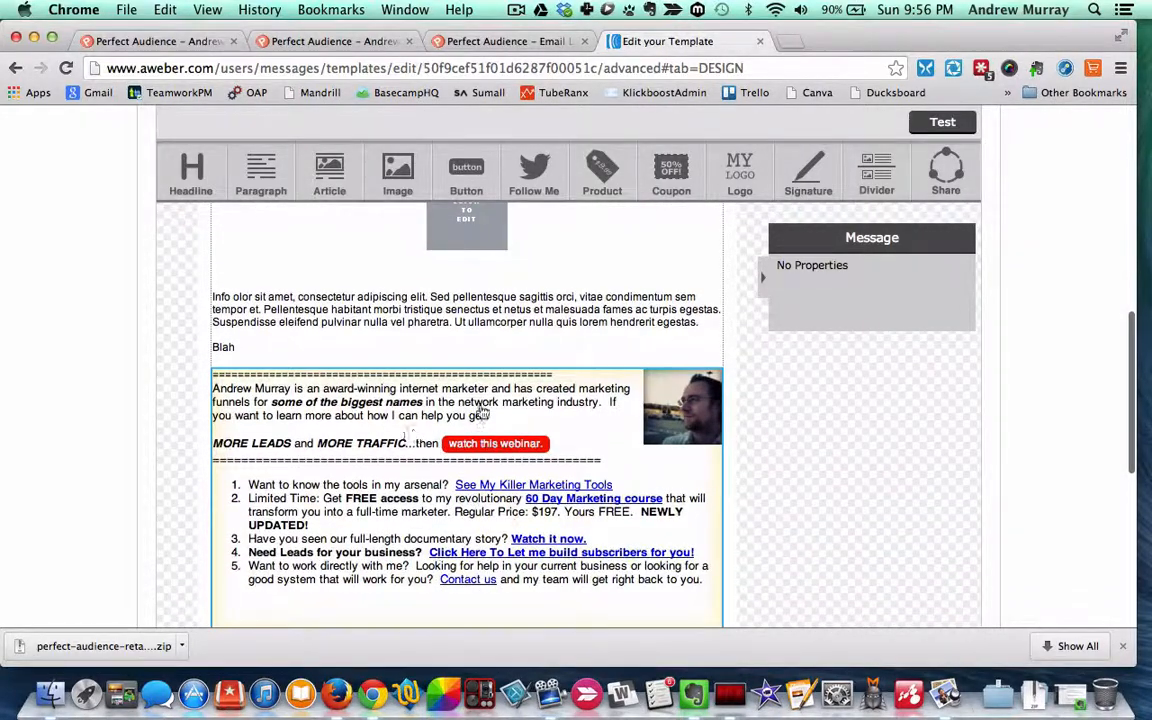
pyautogui.scroll(-4, 470, 440)
pyautogui.scroll(-4, 482, 457)
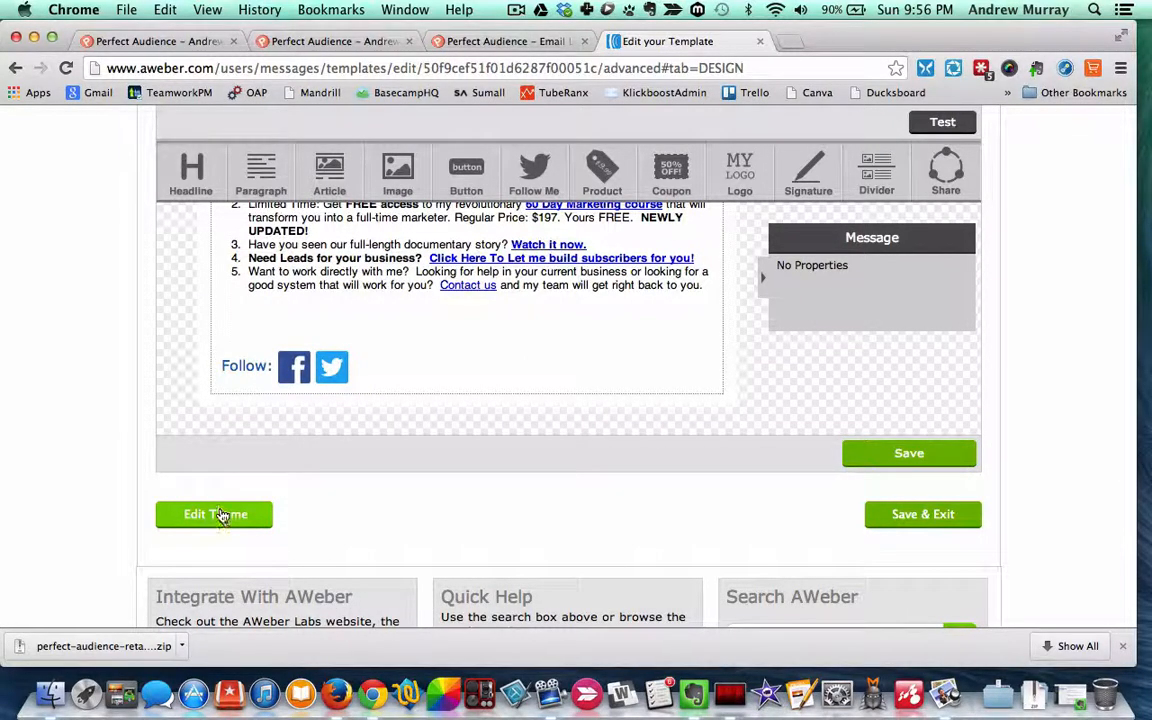
pyautogui.scroll(10, 216, 452)
pyautogui.scroll(-7, 306, 411)
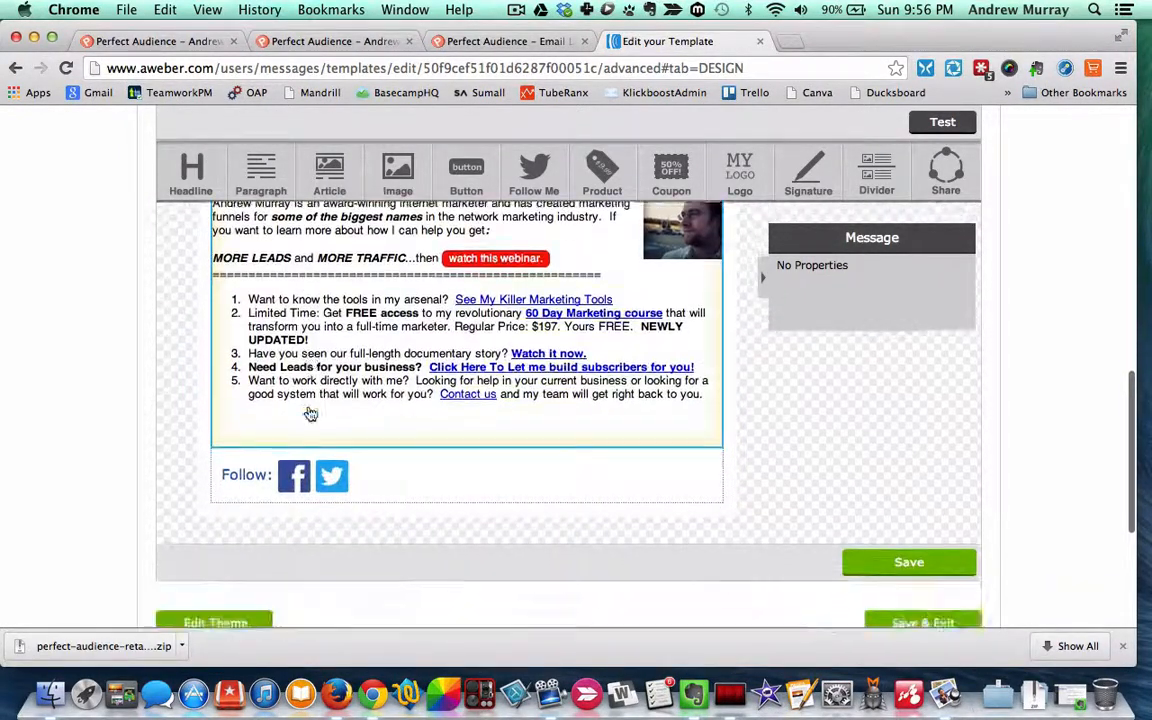
pyautogui.scroll(-2, 310, 413)
pyautogui.click(237, 558)
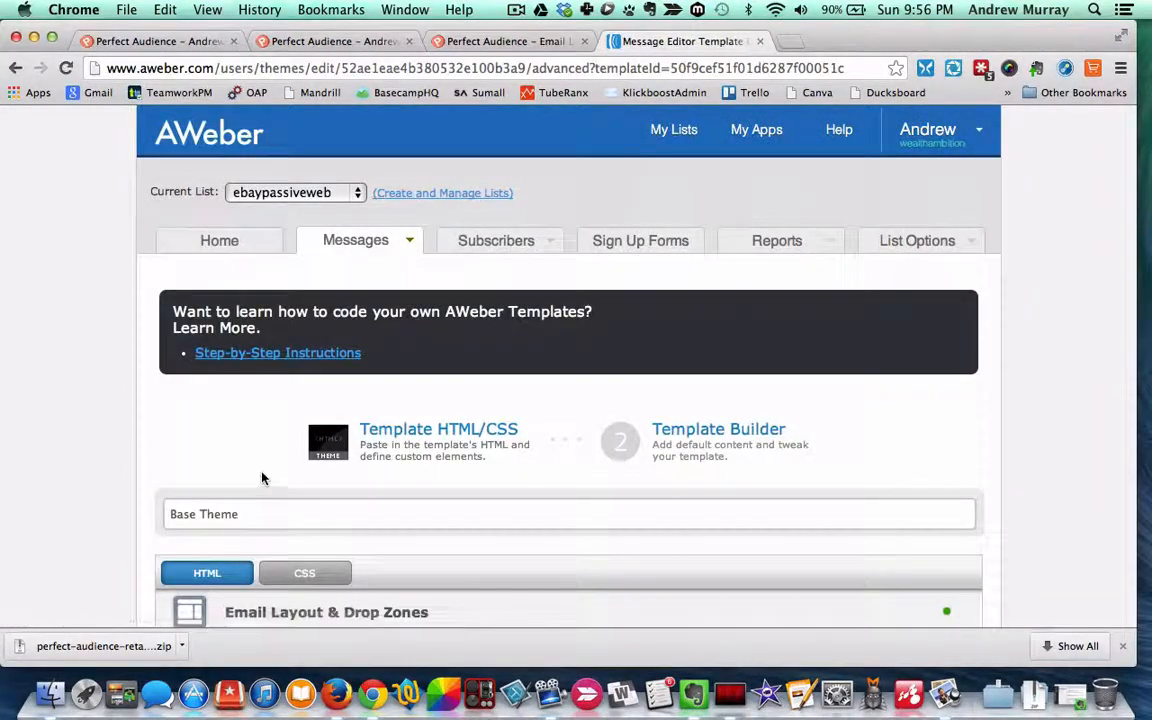
# Step: Paste the copied Aweber Subscribers pixel code after the closing div of the Base Theme's HTML layout and save the theme
pyautogui.scroll(-9, 262, 479)
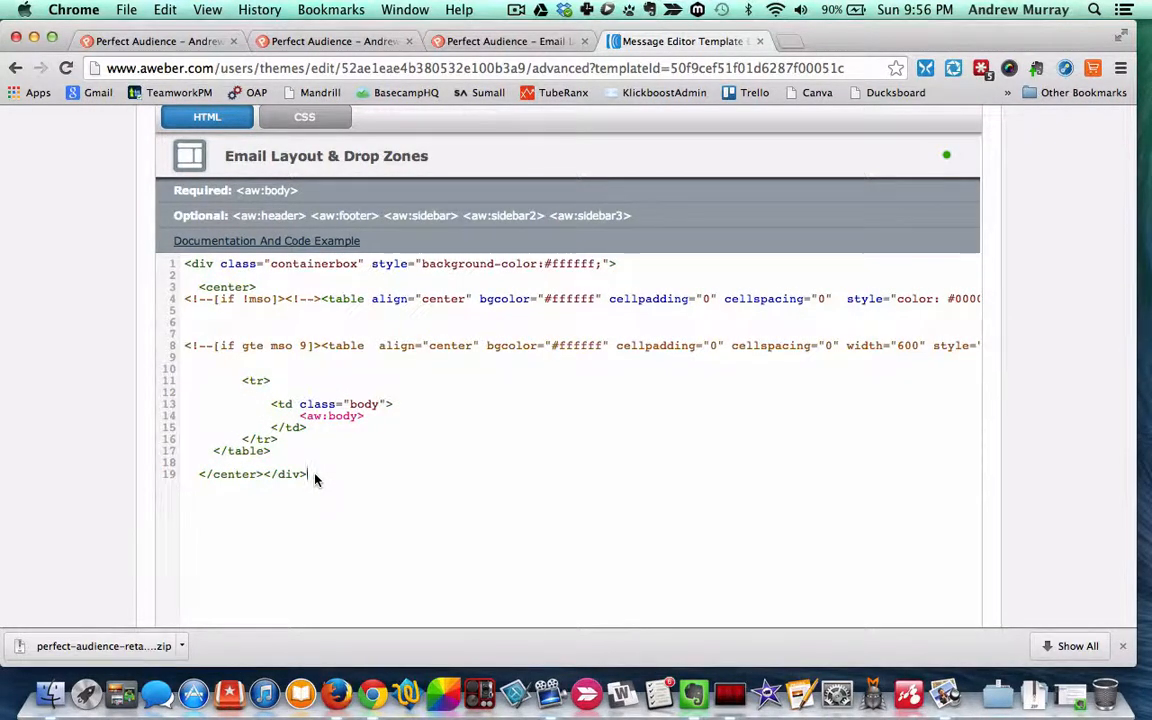
pyautogui.click(316, 480)
pyautogui.press('cmd+v')
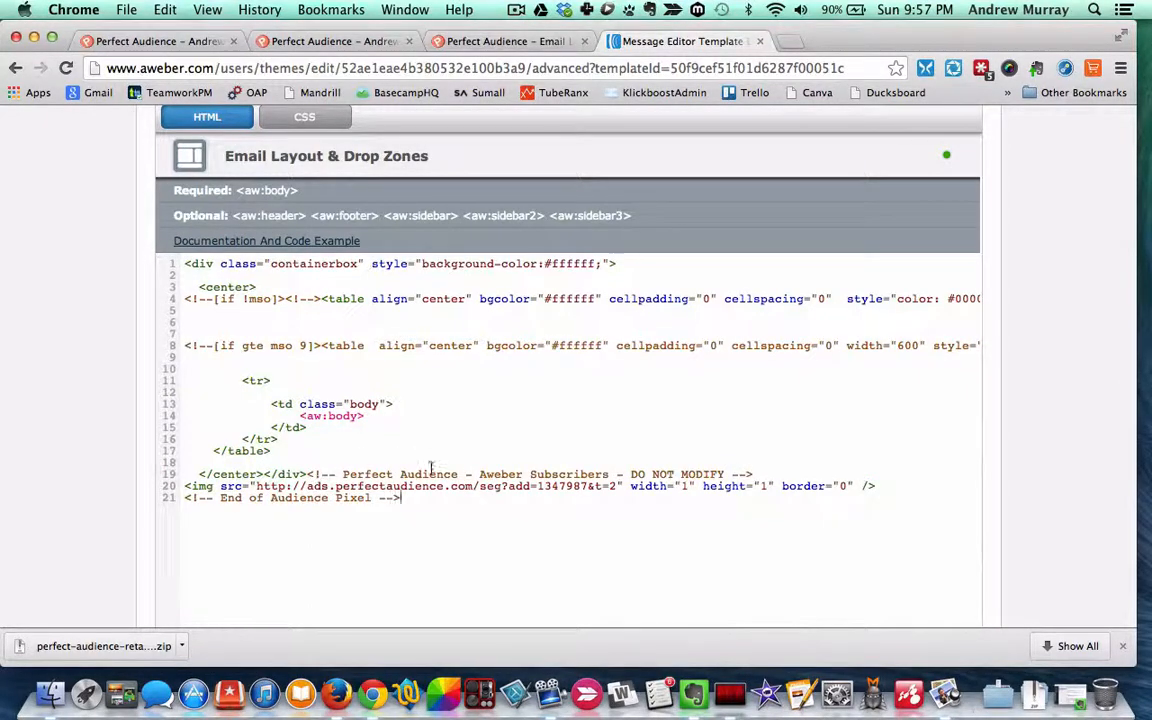
pyautogui.scroll(-3, 428, 455)
pyautogui.scroll(-10, 432, 468)
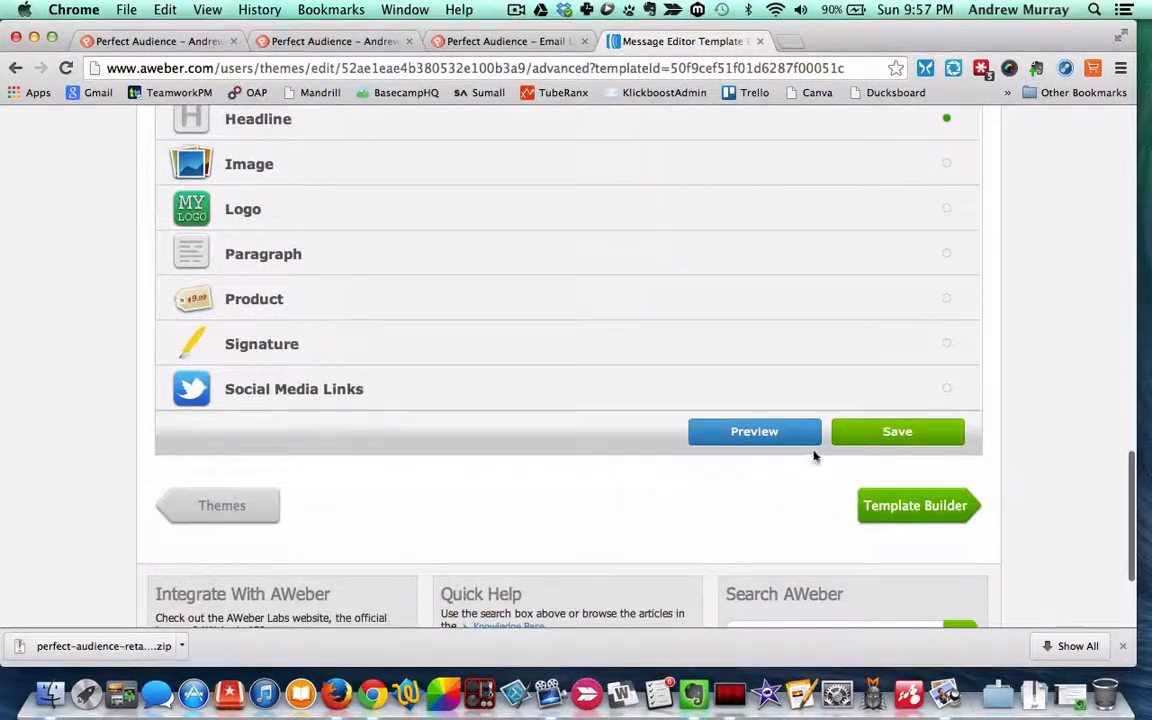
pyautogui.click(866, 434)
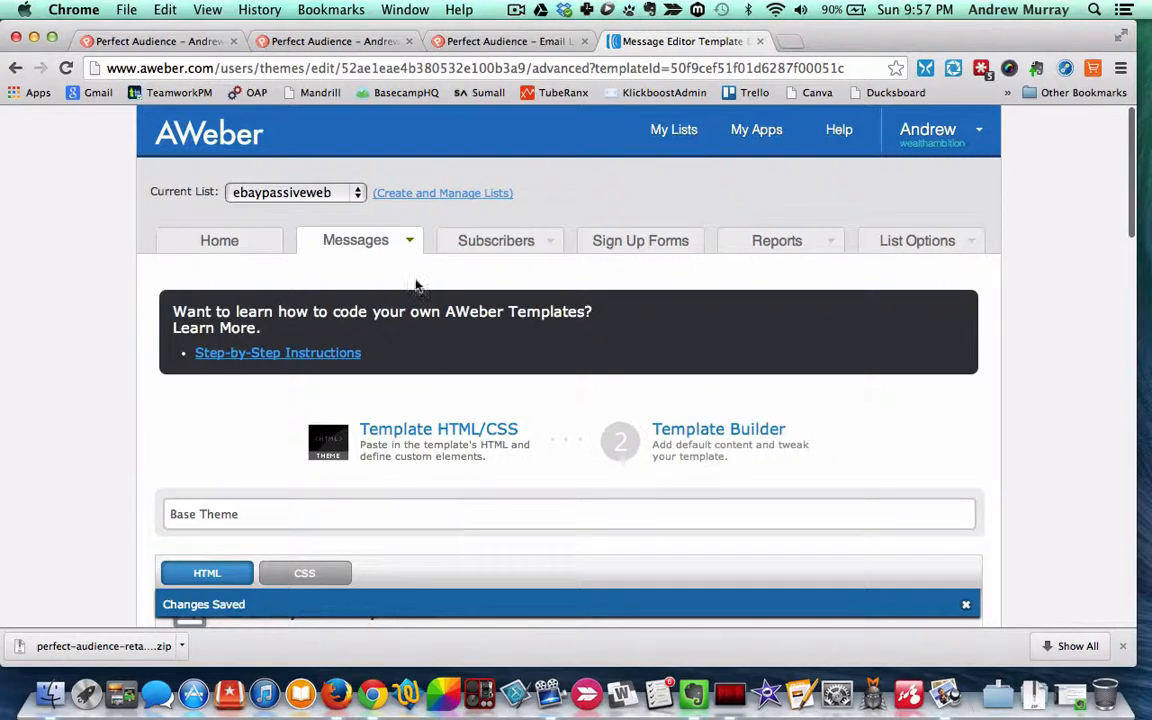
# Step: Reopen the AMHQ+Pic+Content template from the Email Template Manager
pyautogui.moveTo(405, 251)
pyautogui.click(394, 360)
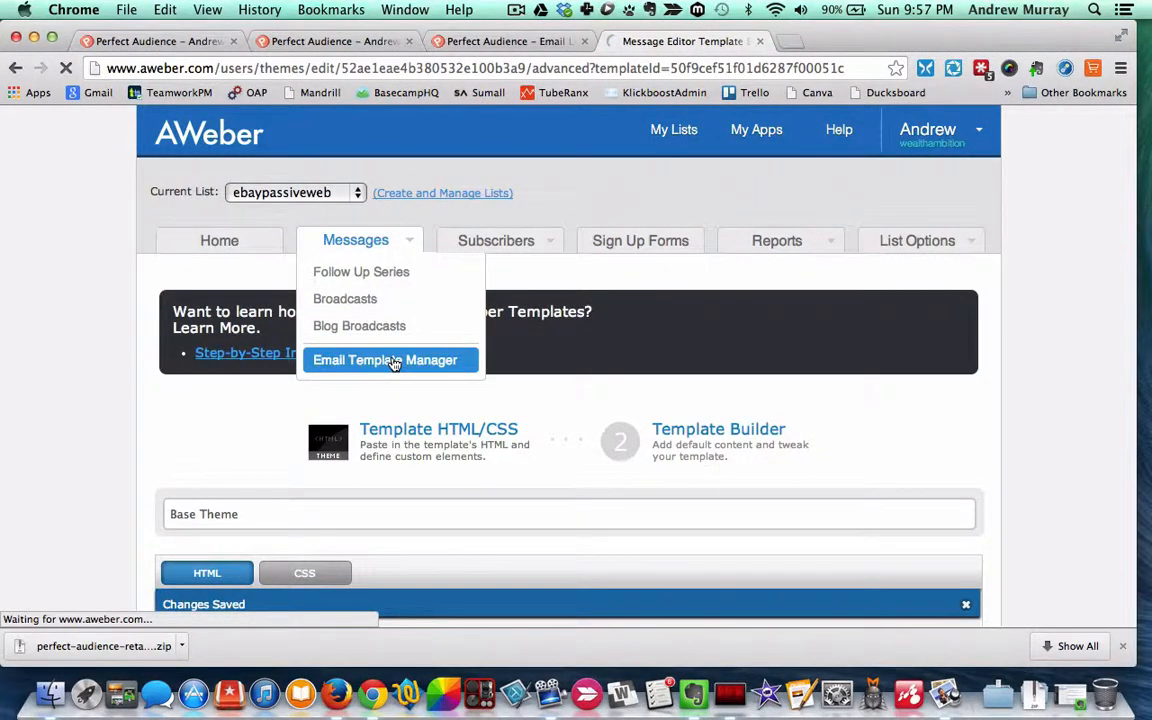
pyautogui.scroll(-5, 393, 363)
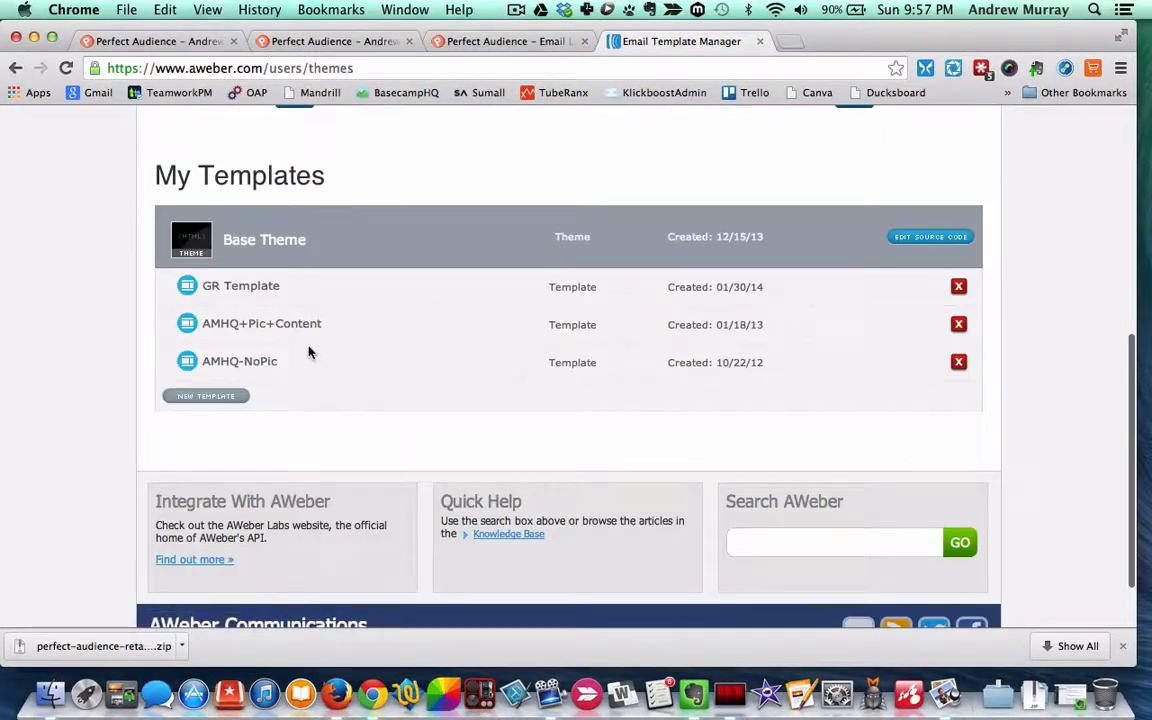
pyautogui.click(287, 328)
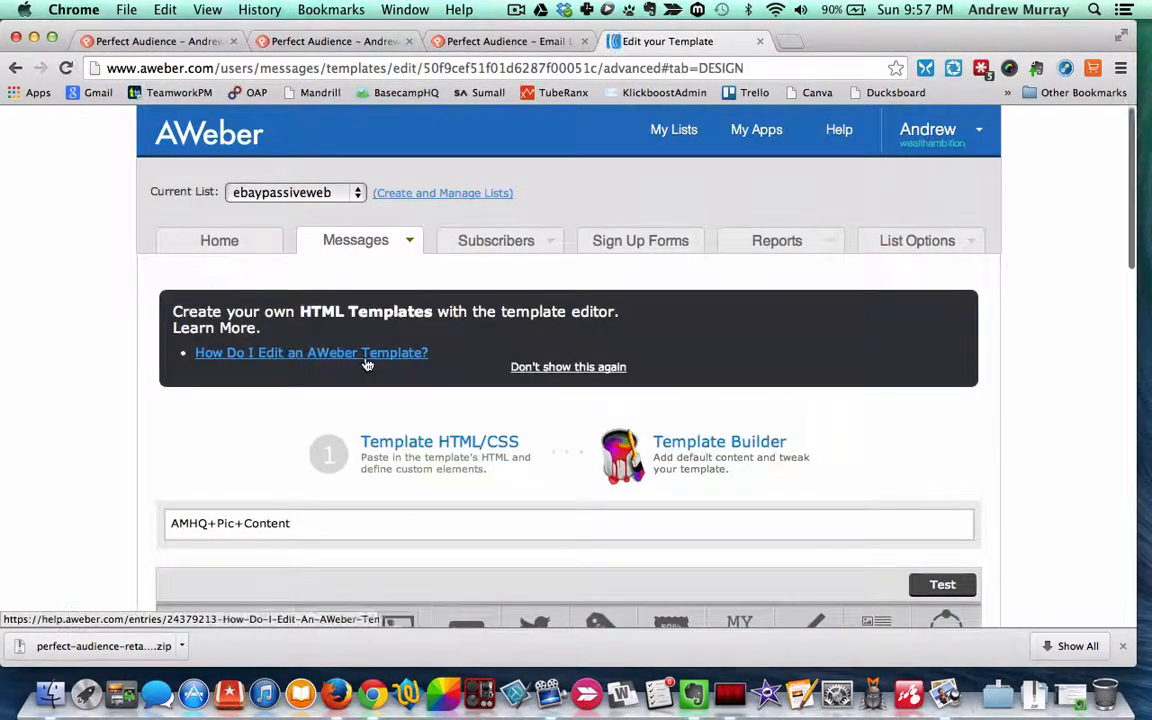
# Step: Open the theme of the AMHQ+Pic+Content template and check its HTML for the pasted pixel code
pyautogui.scroll(-5, 368, 364)
pyautogui.scroll(-10, 368, 364)
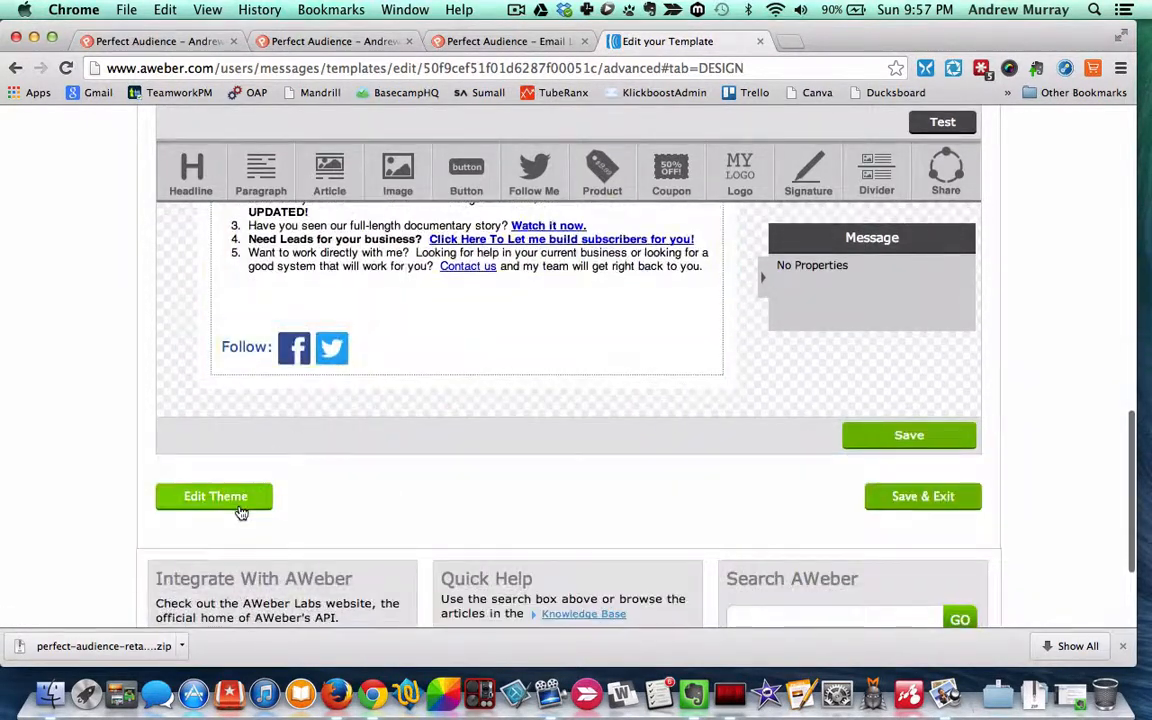
pyautogui.click(240, 508)
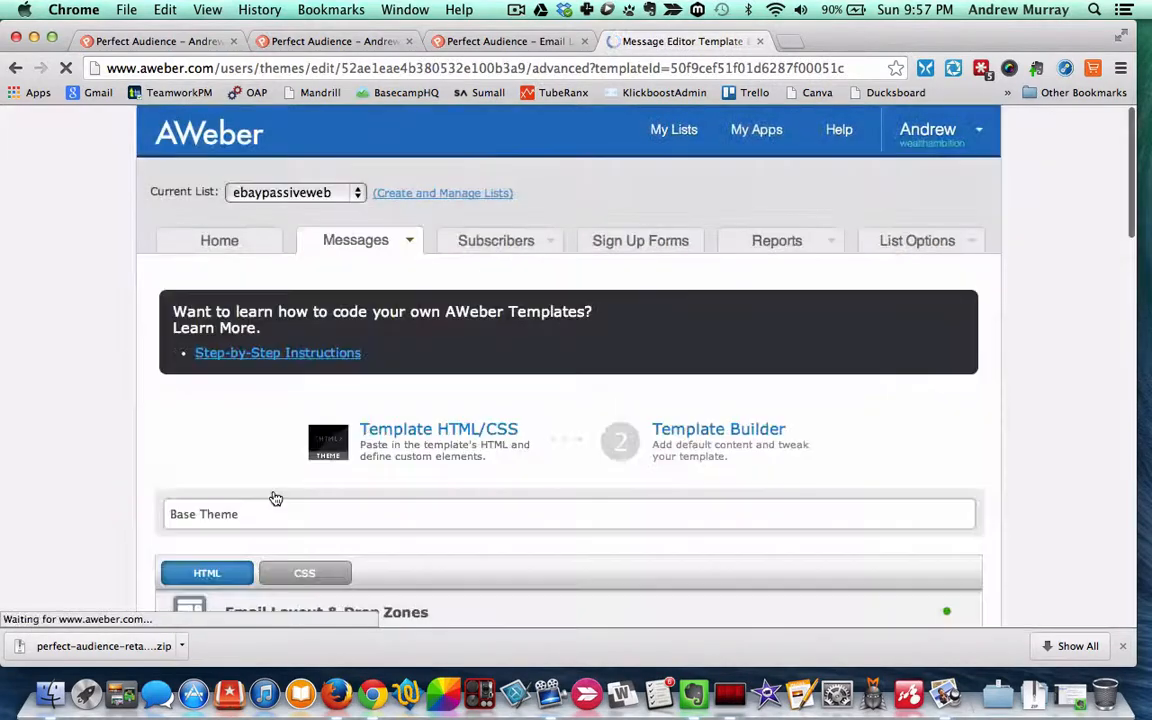
pyautogui.scroll(-3, 275, 497)
pyautogui.scroll(-3, 275, 497)
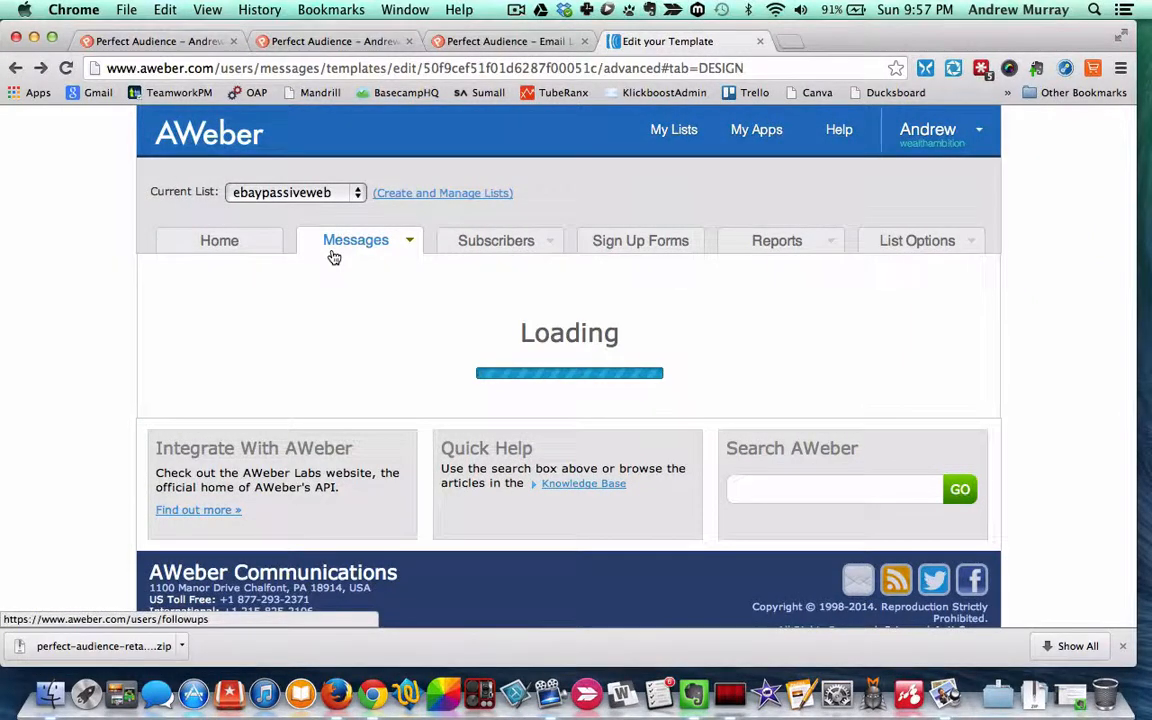
# Step: Open the AMHQ-NoPic template from the Email Template Manager
pyautogui.moveTo(360, 255)
pyautogui.click(385, 362)
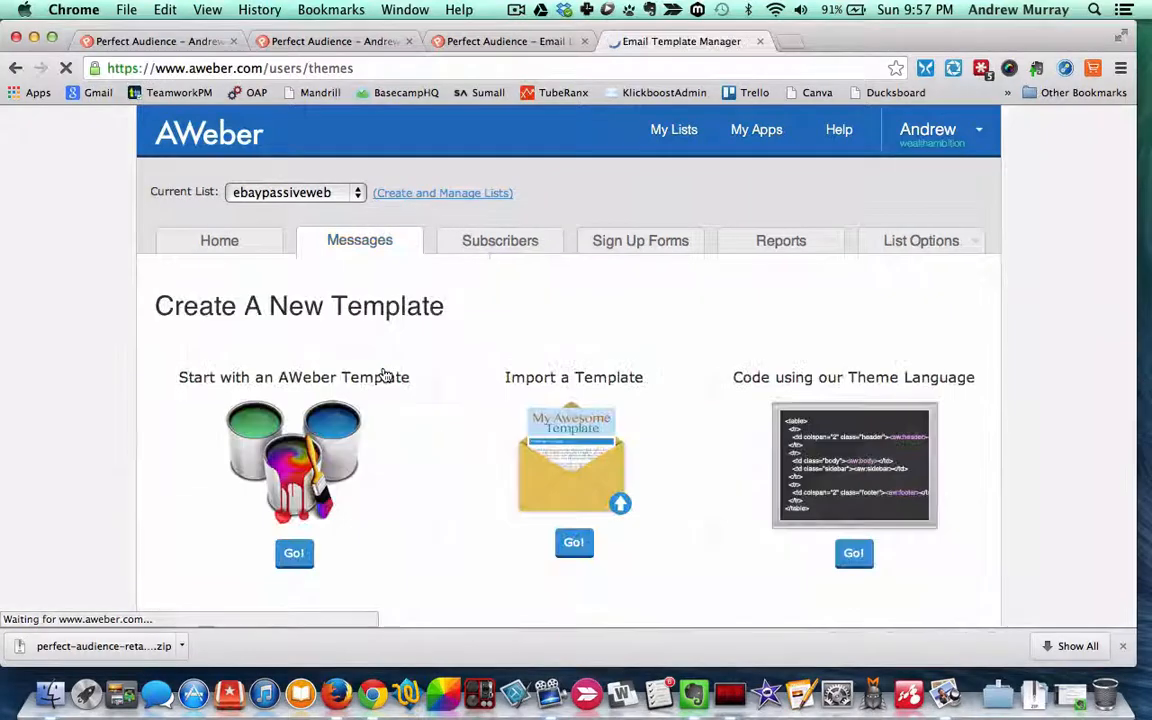
pyautogui.scroll(-5, 366, 457)
pyautogui.scroll(-3, 330, 440)
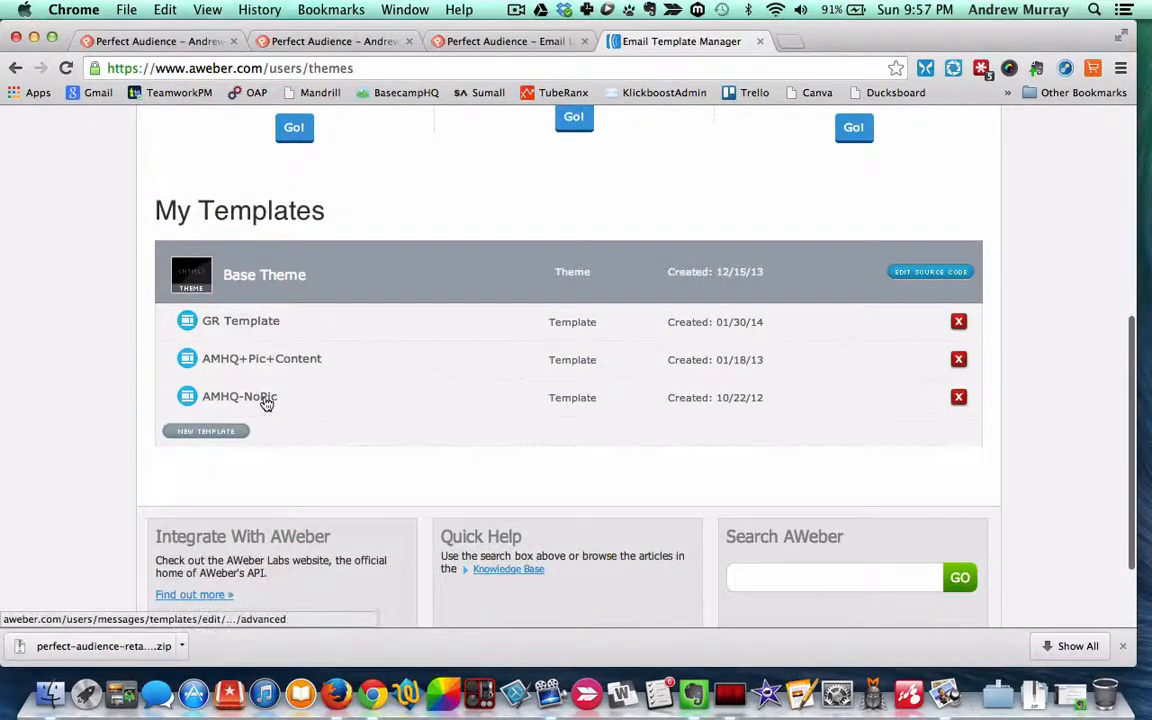
pyautogui.click(265, 401)
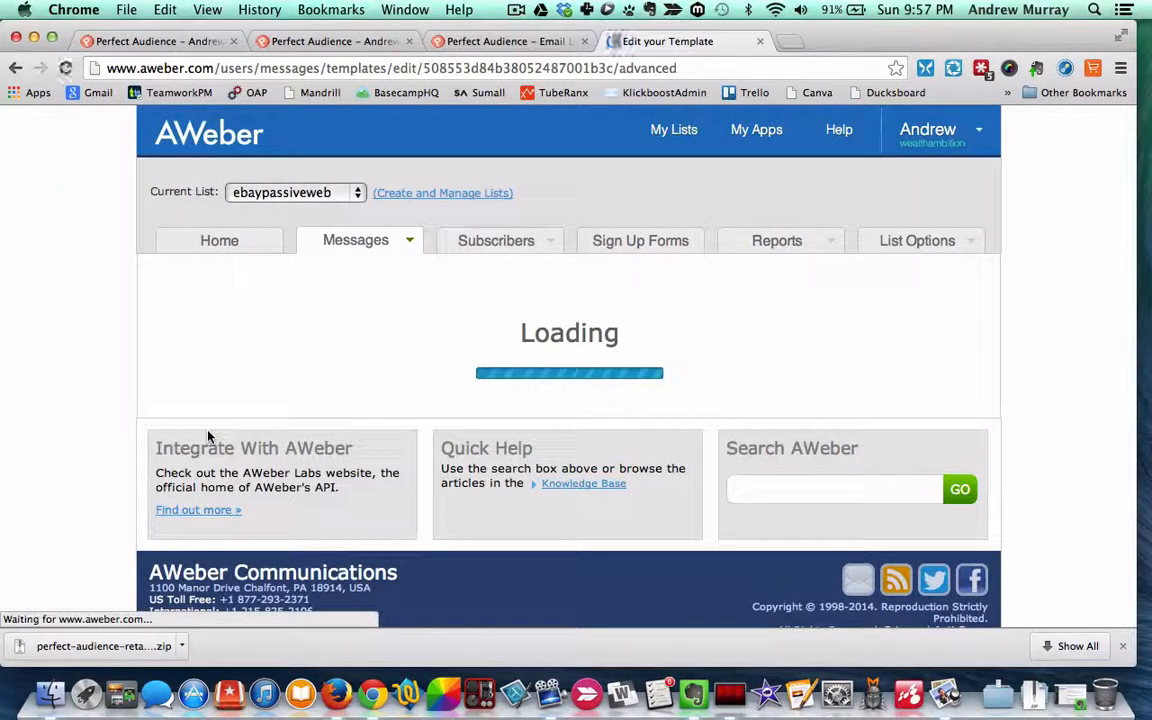
# Step: Review the AMHQ-NoPic template's content, then open its theme and check the HTML for the Perfect Audience pixel code
pyautogui.scroll(-3, 444, 374)
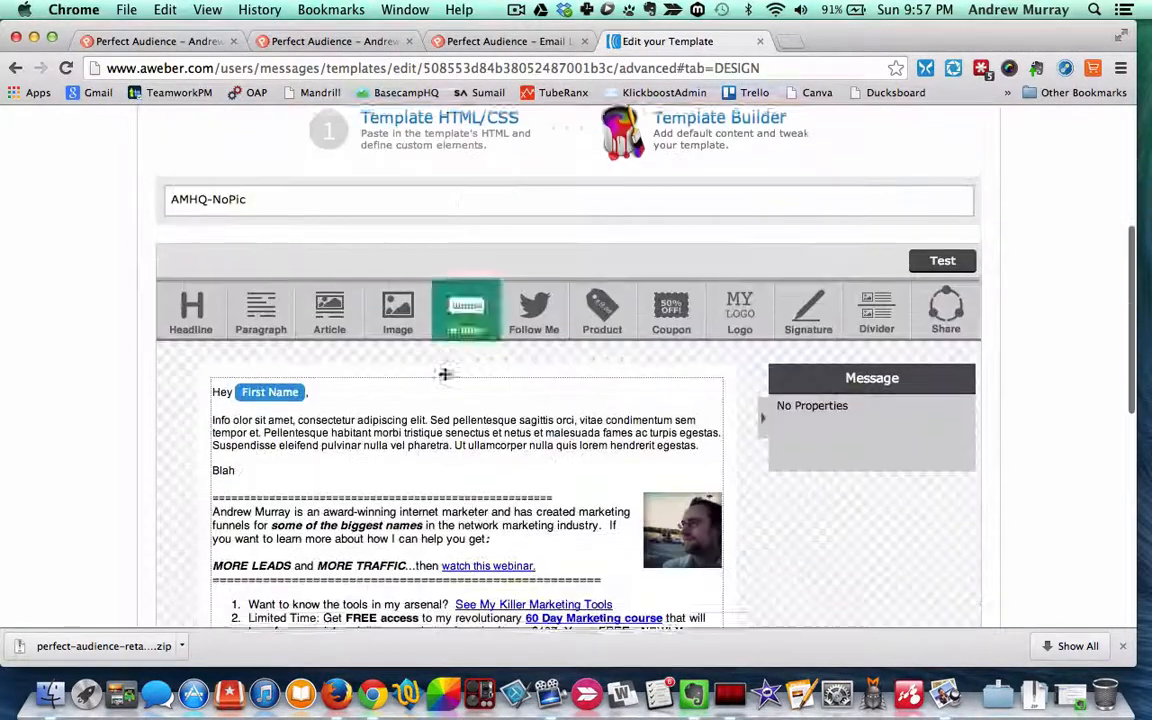
pyautogui.scroll(-3, 444, 374)
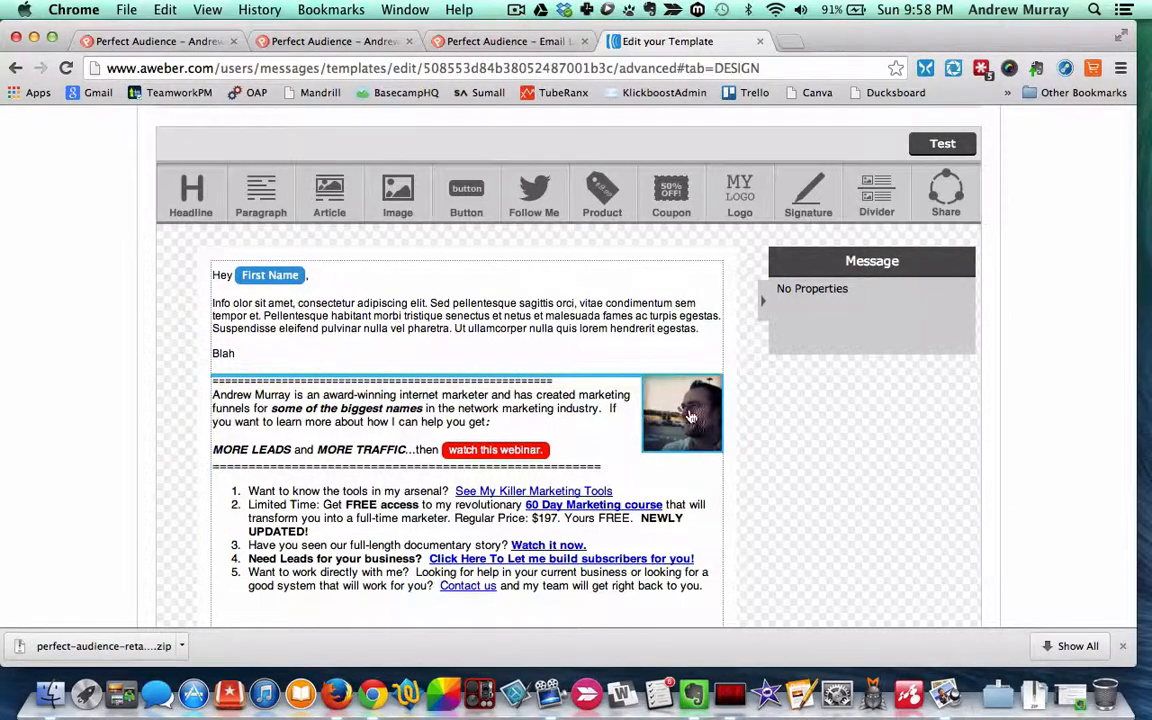
pyautogui.scroll(-3, 545, 510)
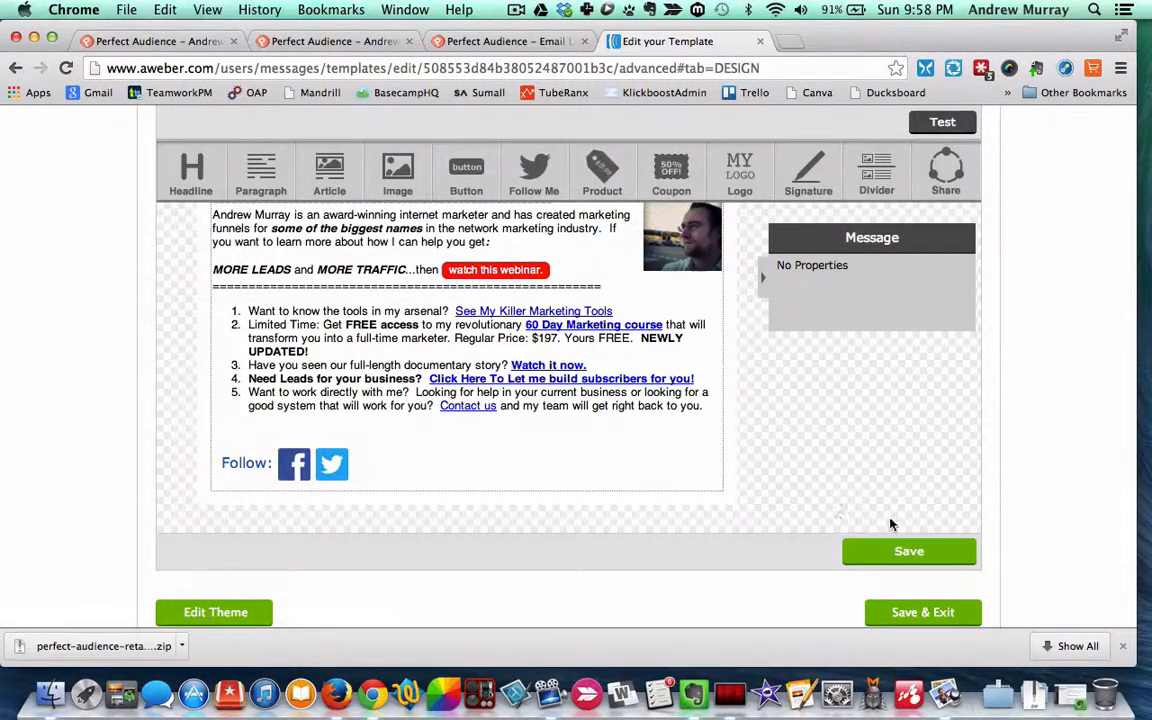
pyautogui.scroll(-3, 647, 456)
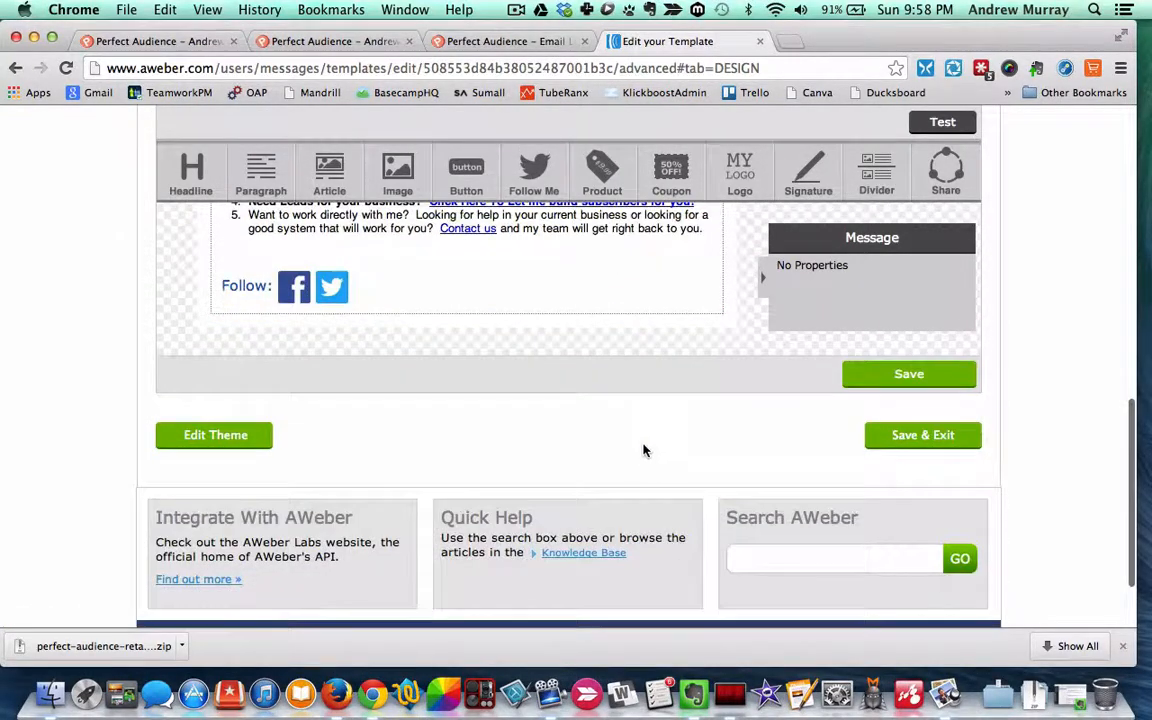
pyautogui.click(237, 440)
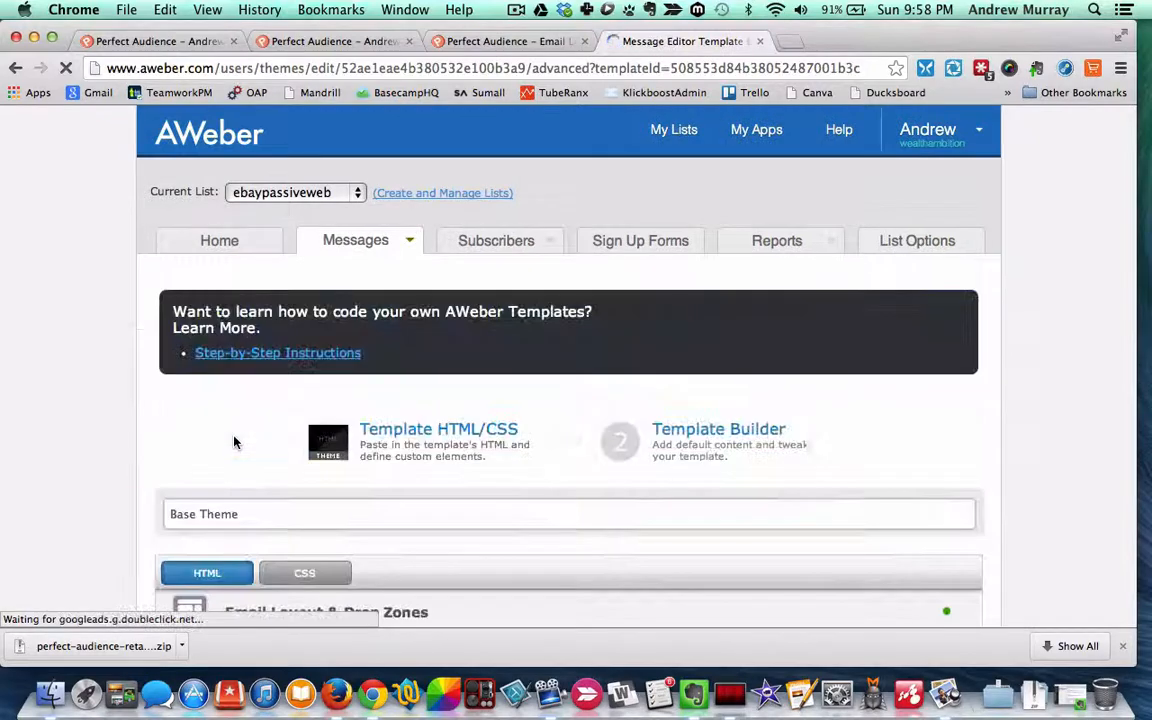
pyautogui.scroll(-4, 234, 441)
pyautogui.scroll(-3, 234, 441)
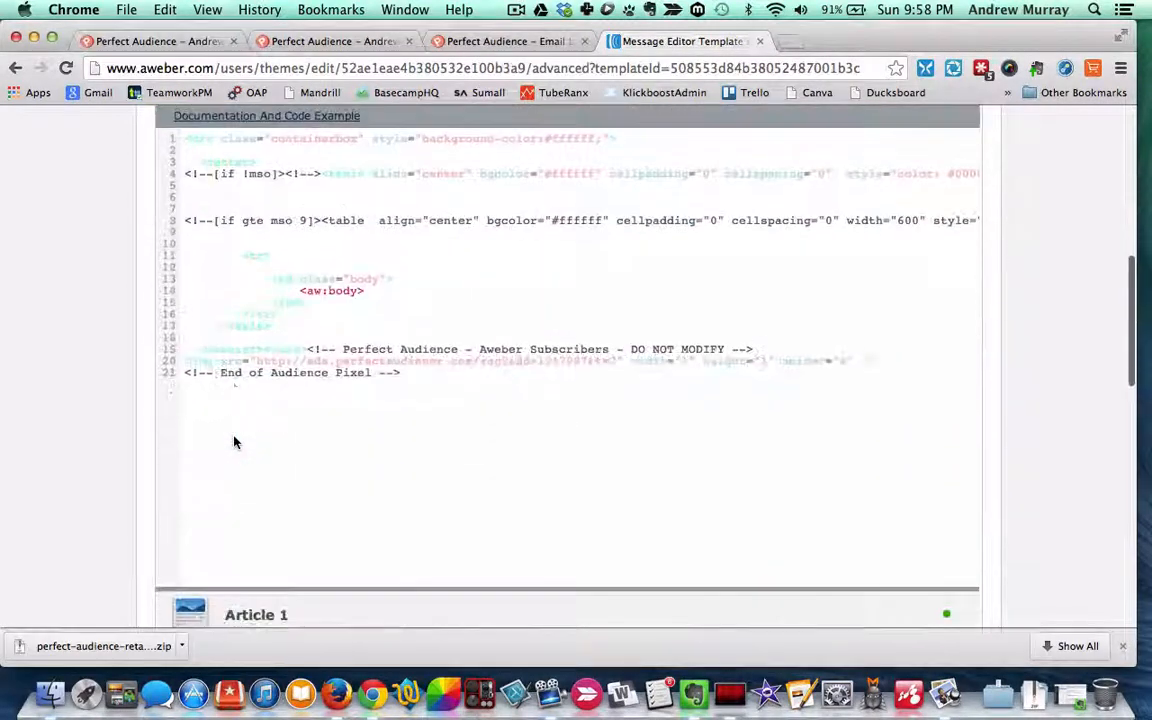
# Step: Create a new template under the Base Theme in the Email Template Manager
pyautogui.scroll(7, 411, 351)
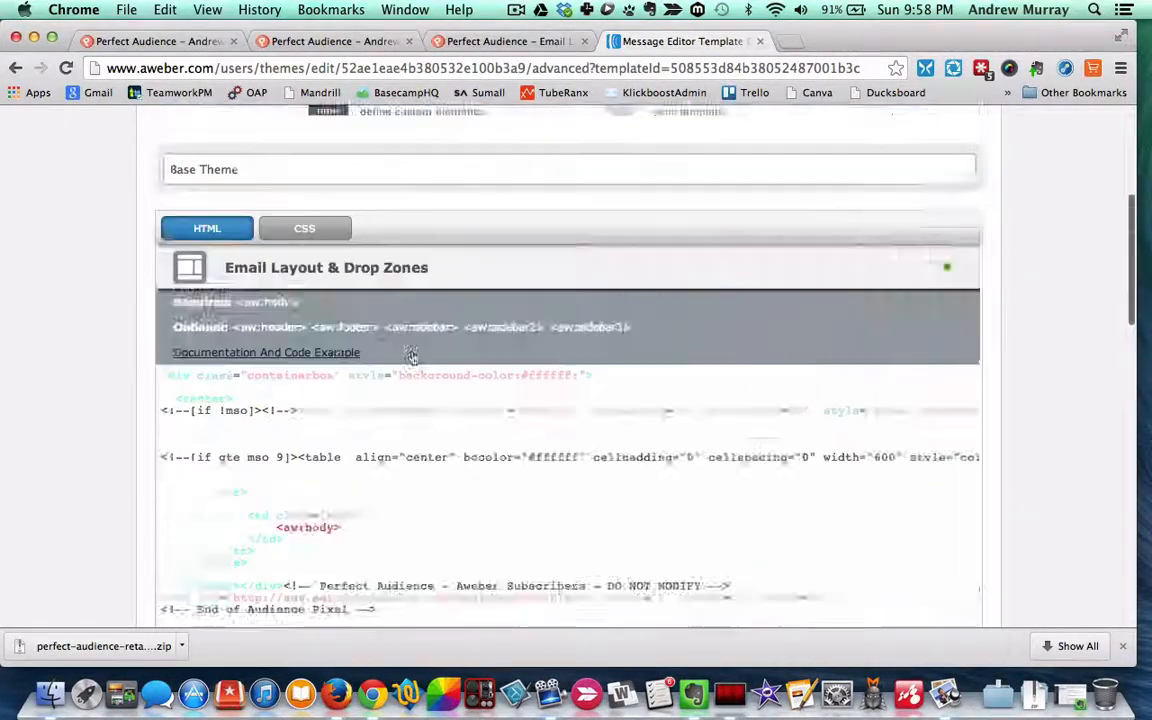
pyautogui.moveTo(390, 253)
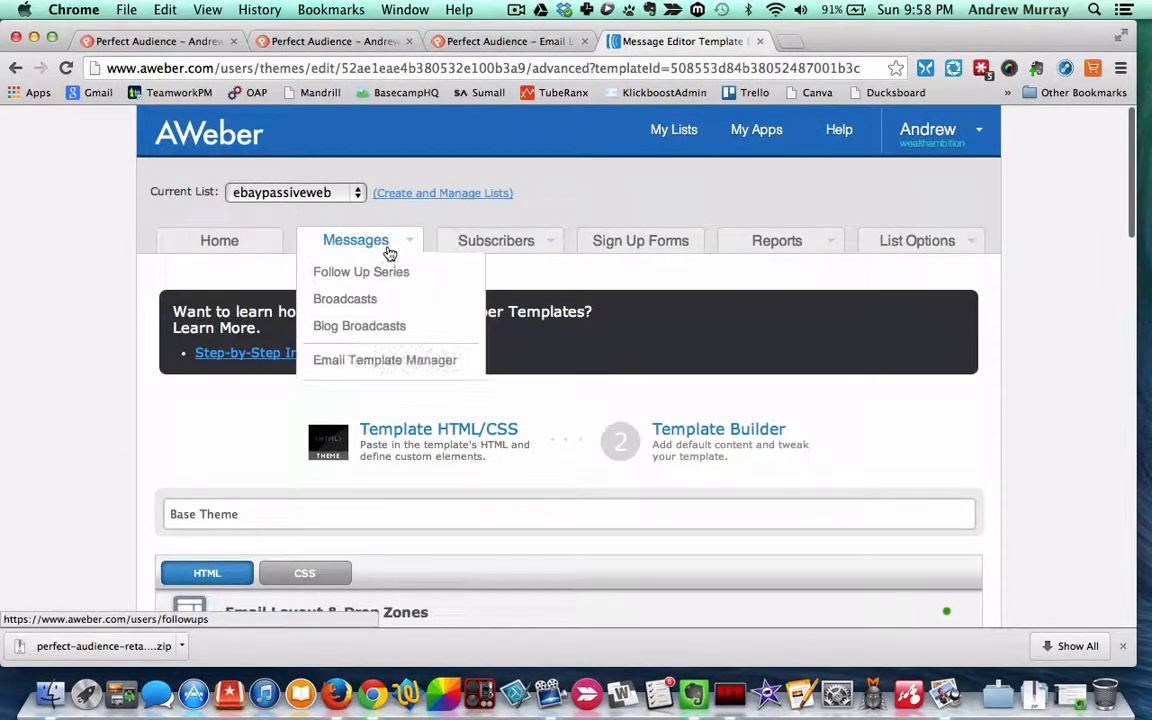
pyautogui.click(377, 363)
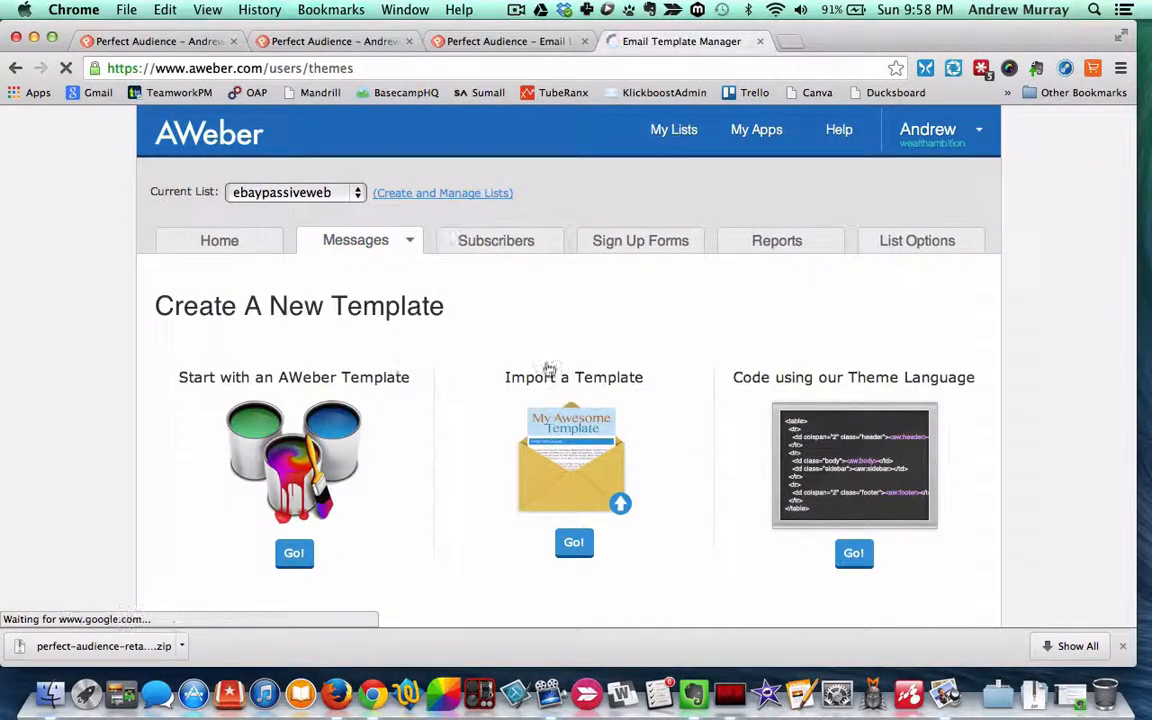
pyautogui.scroll(-1, 547, 369)
pyautogui.scroll(-5, 547, 369)
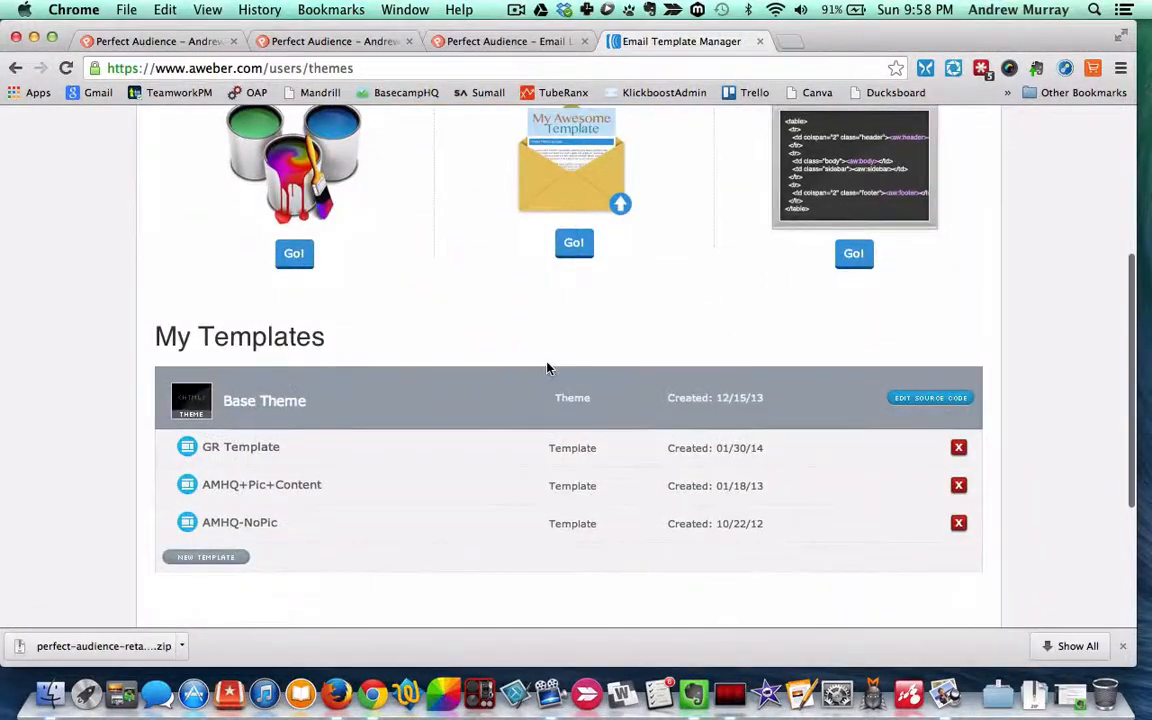
pyautogui.click(224, 560)
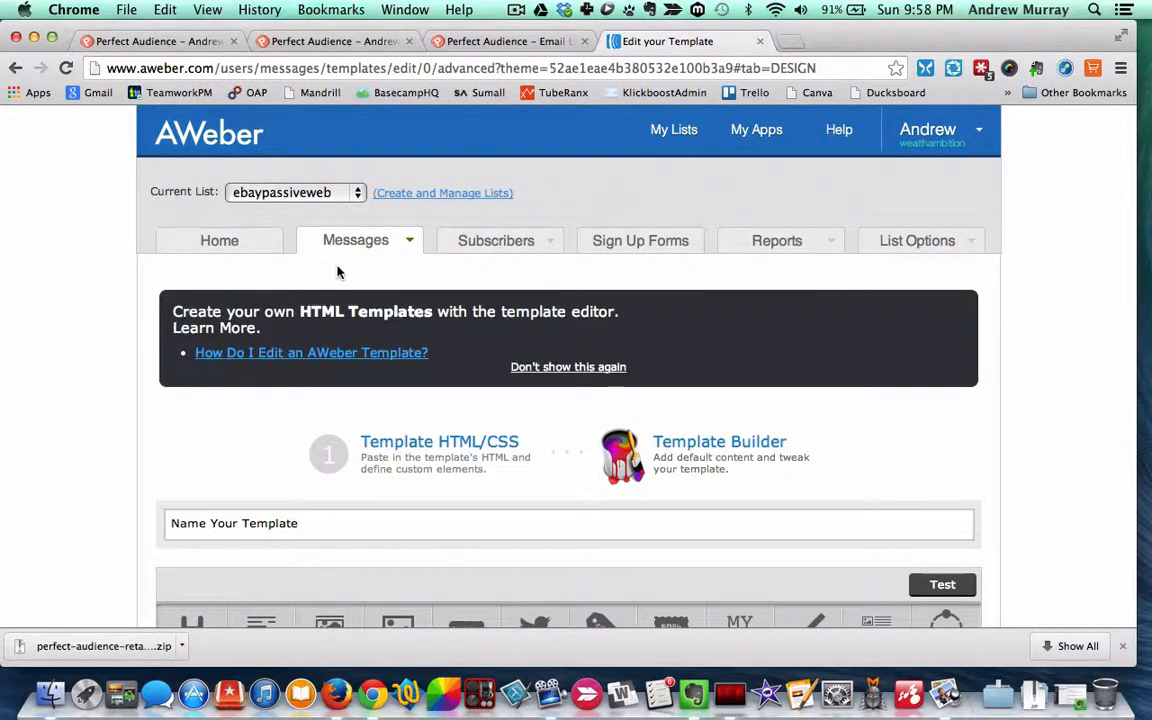
# Step: Name the new template "PA Test"
pyautogui.scroll(-3, 350, 380)
pyautogui.click(335, 328)
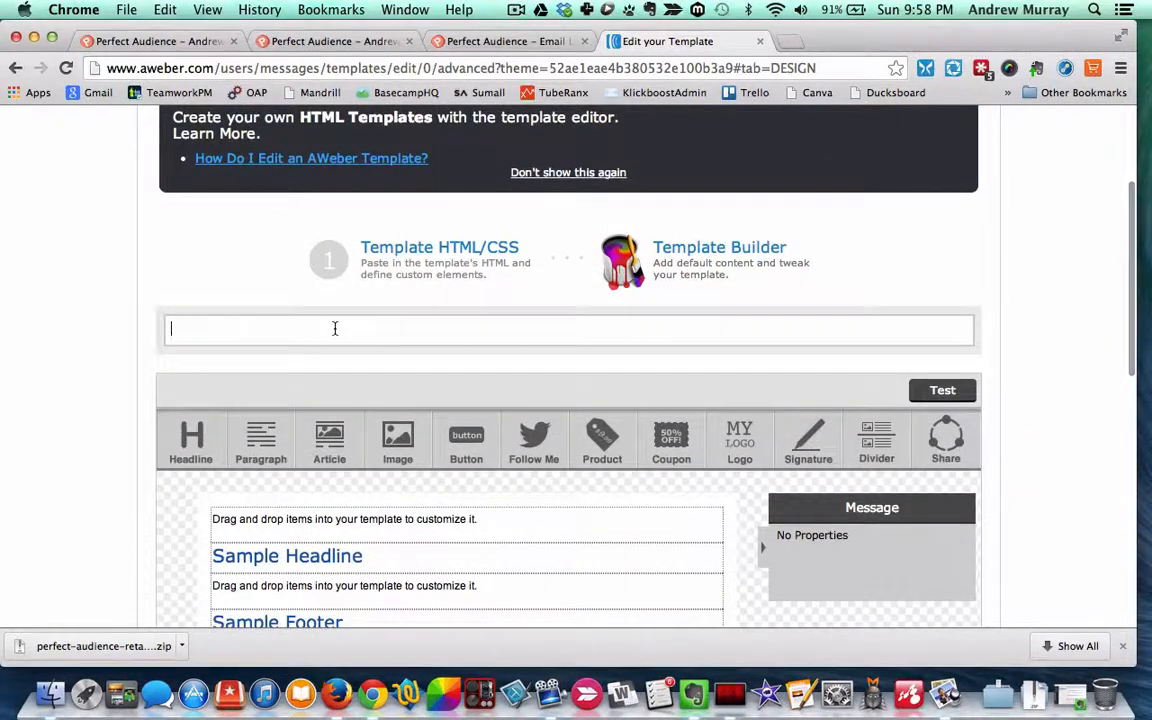
pyautogui.write('PA Test')
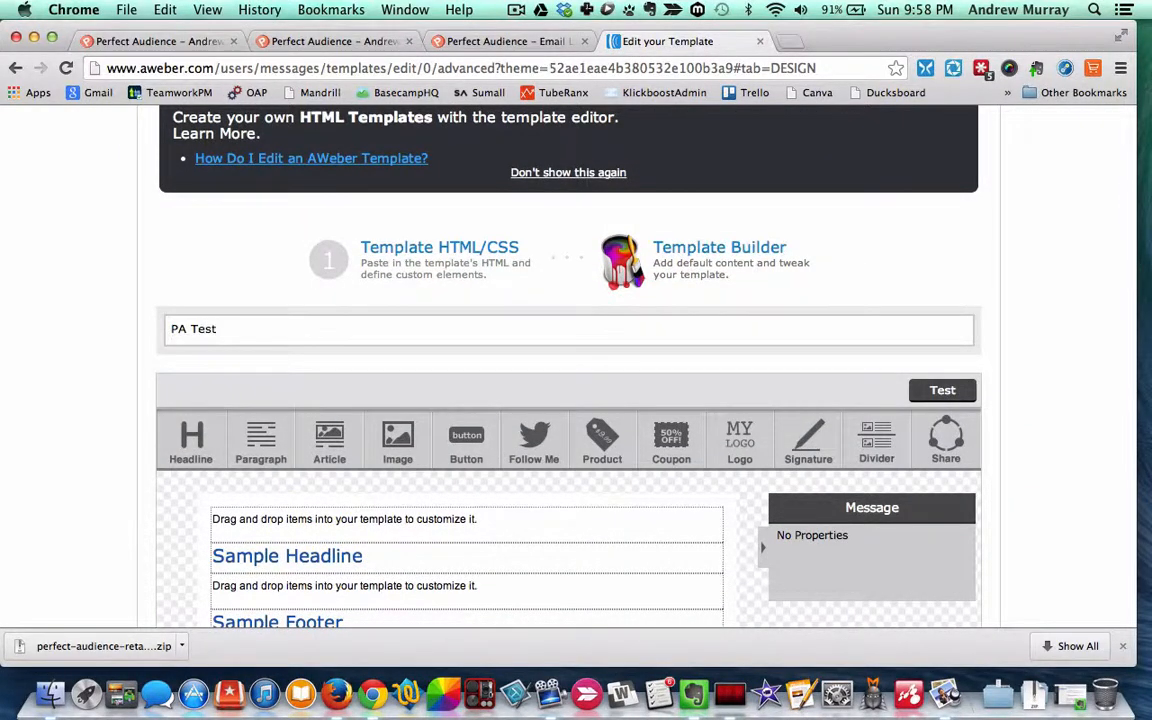
# Step: Delete the placeholder paragraph above the Sample Headline in the PA Test template
pyautogui.scroll(-3, 125, 320)
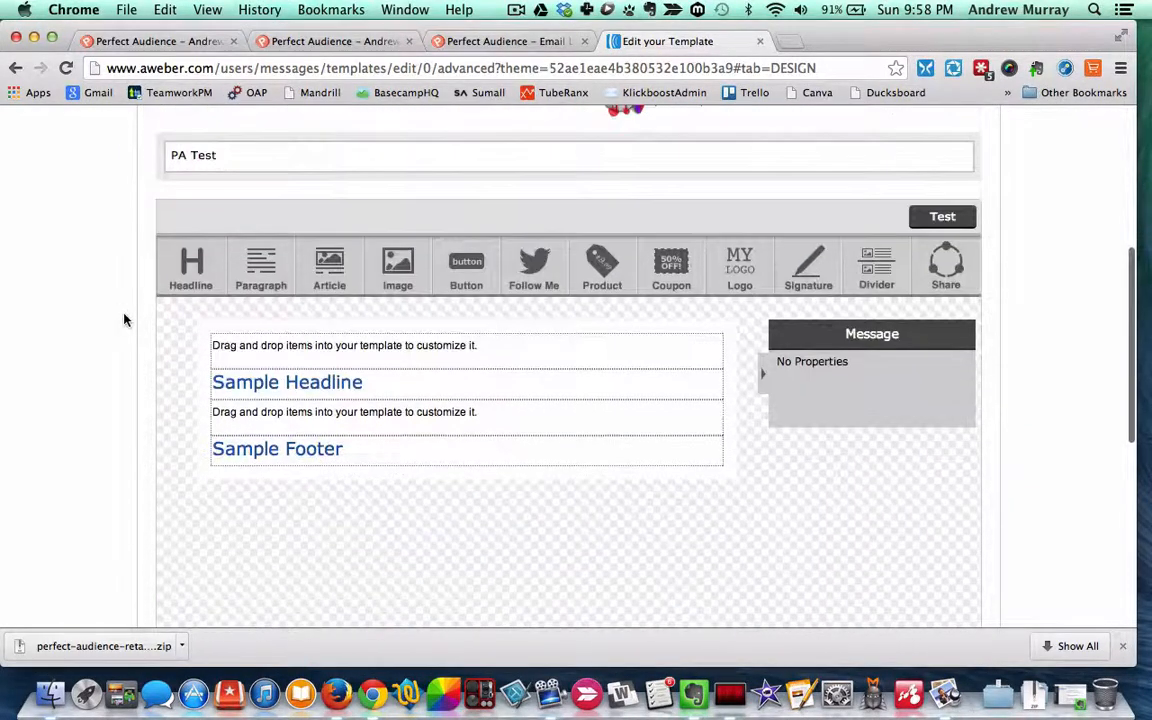
pyautogui.click(337, 354)
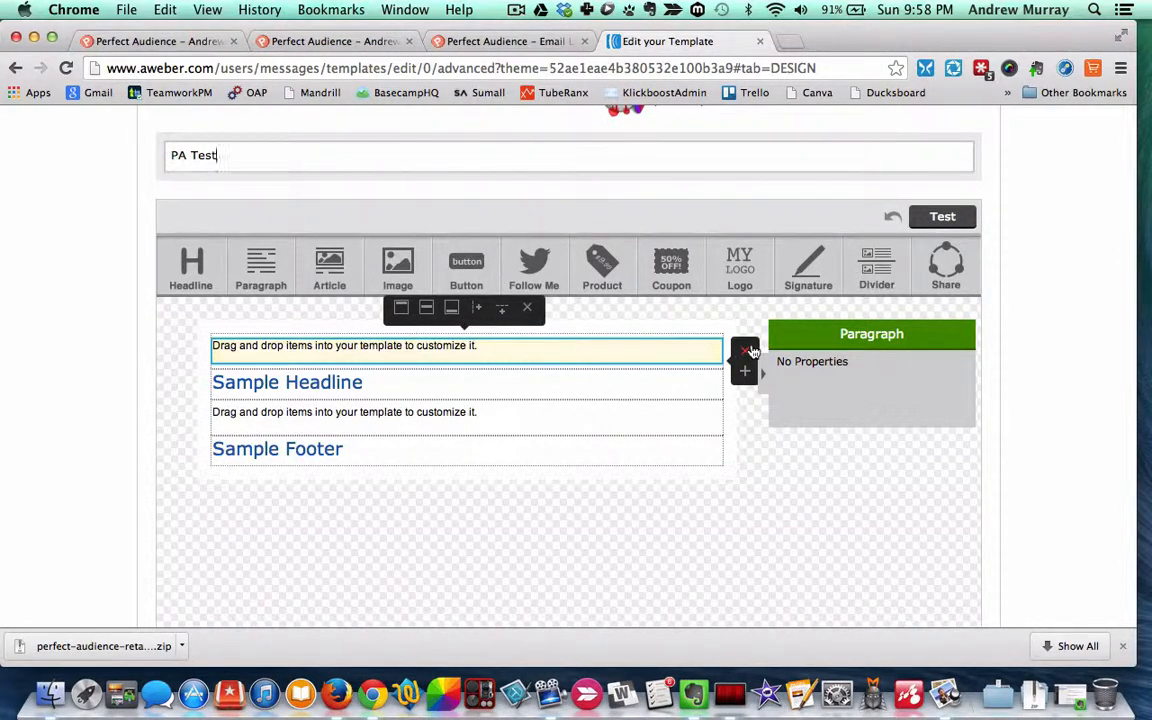
pyautogui.click(745, 354)
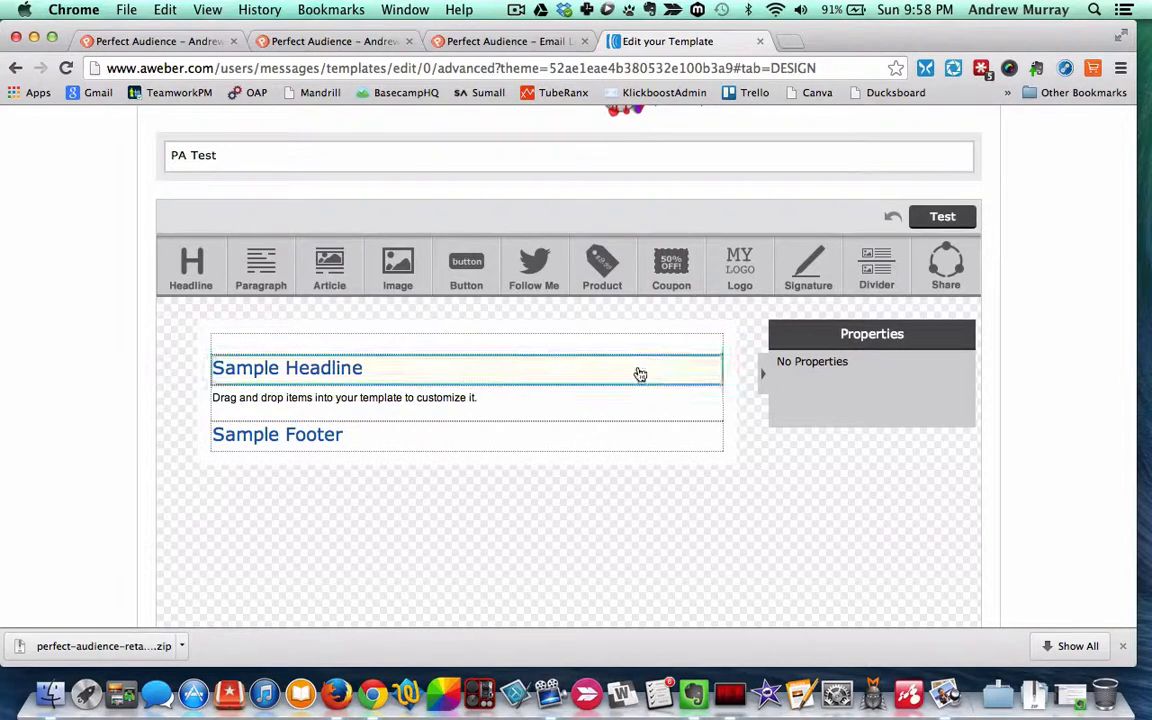
# Step: Delete the Sample Headline block from the template and place a new Headline block in the empty section at its start
pyautogui.rightClick(700, 368)
pyautogui.click(663, 375)
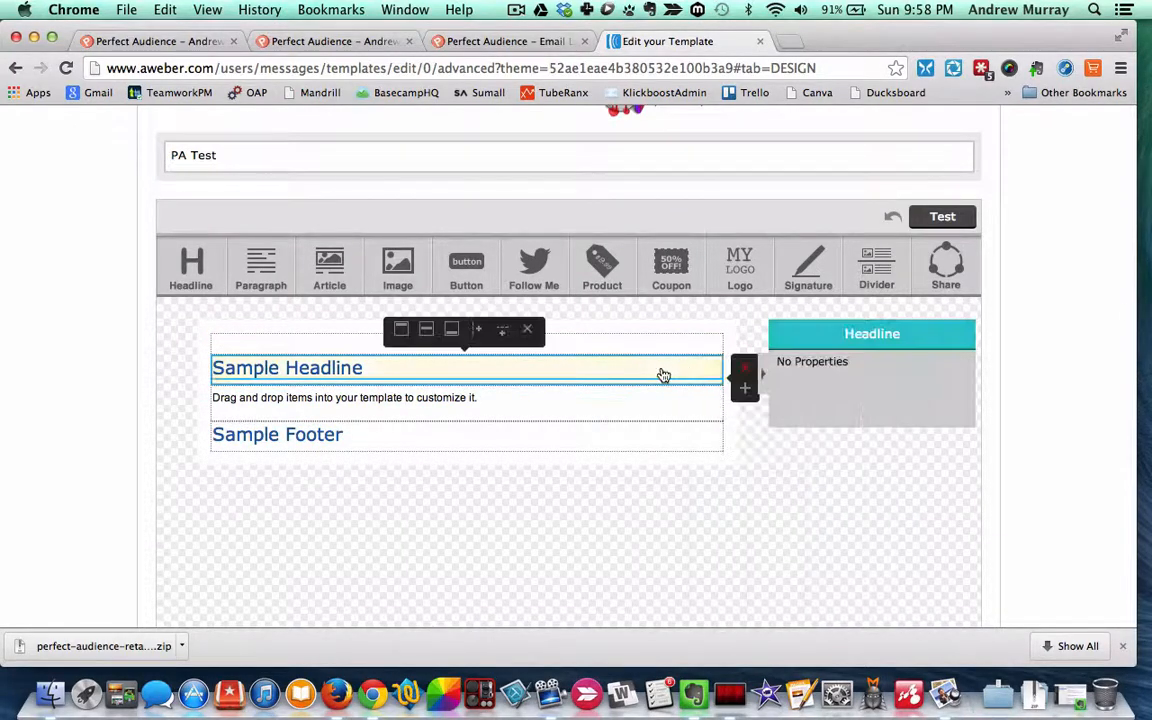
pyautogui.click(748, 372)
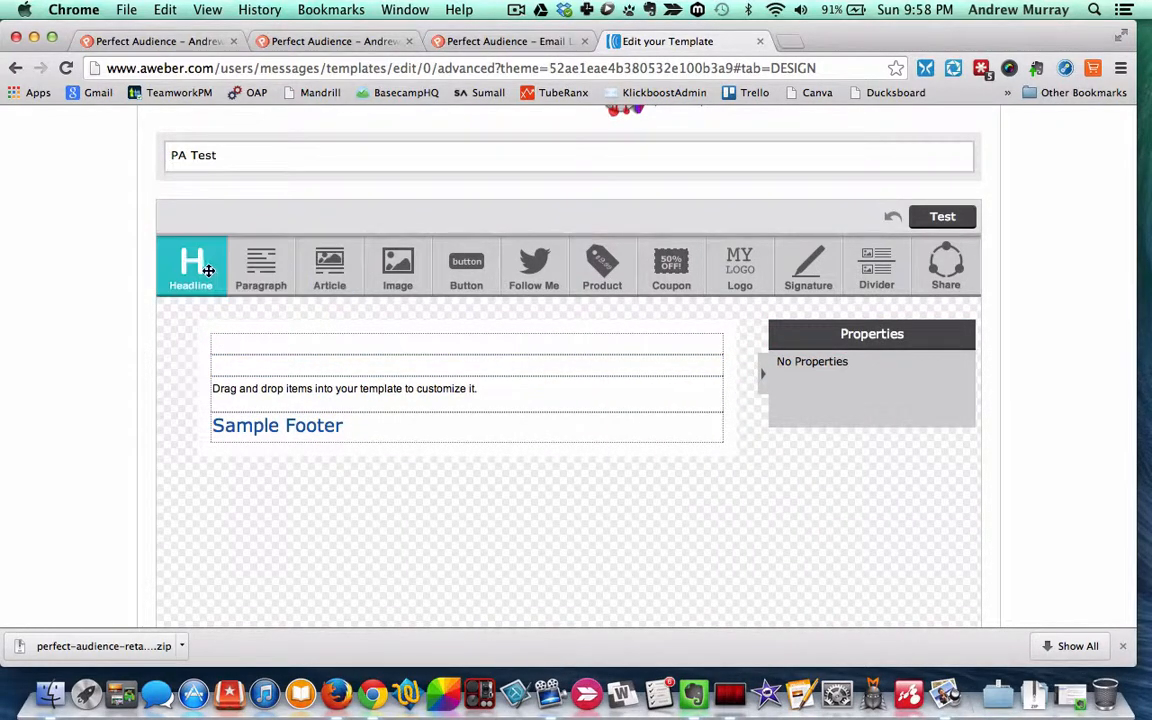
pyautogui.moveTo(190, 263); pyautogui.dragTo(288, 356)
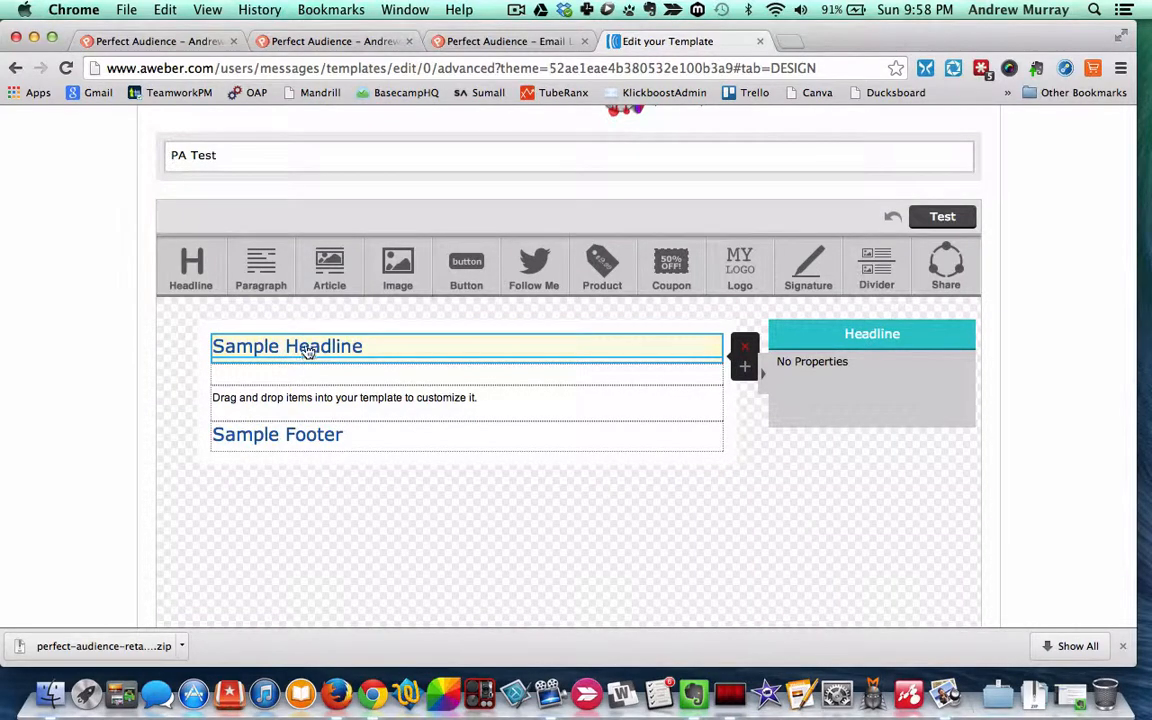
pyautogui.click(307, 347)
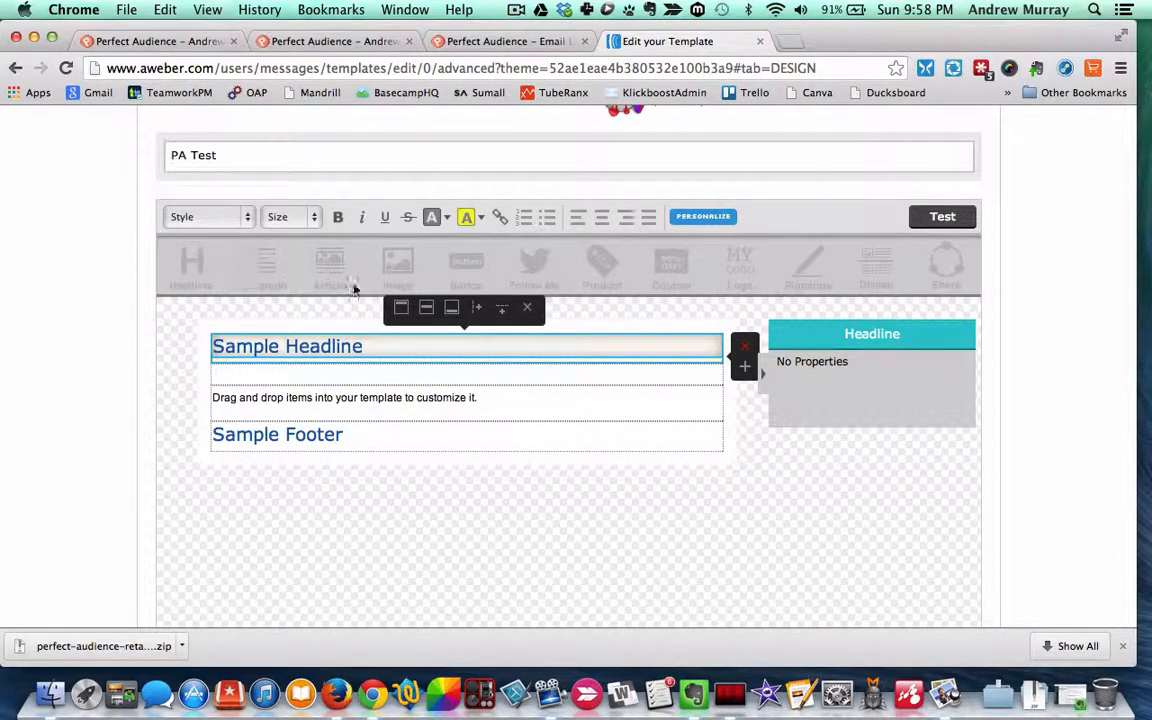
pyautogui.click(600, 474)
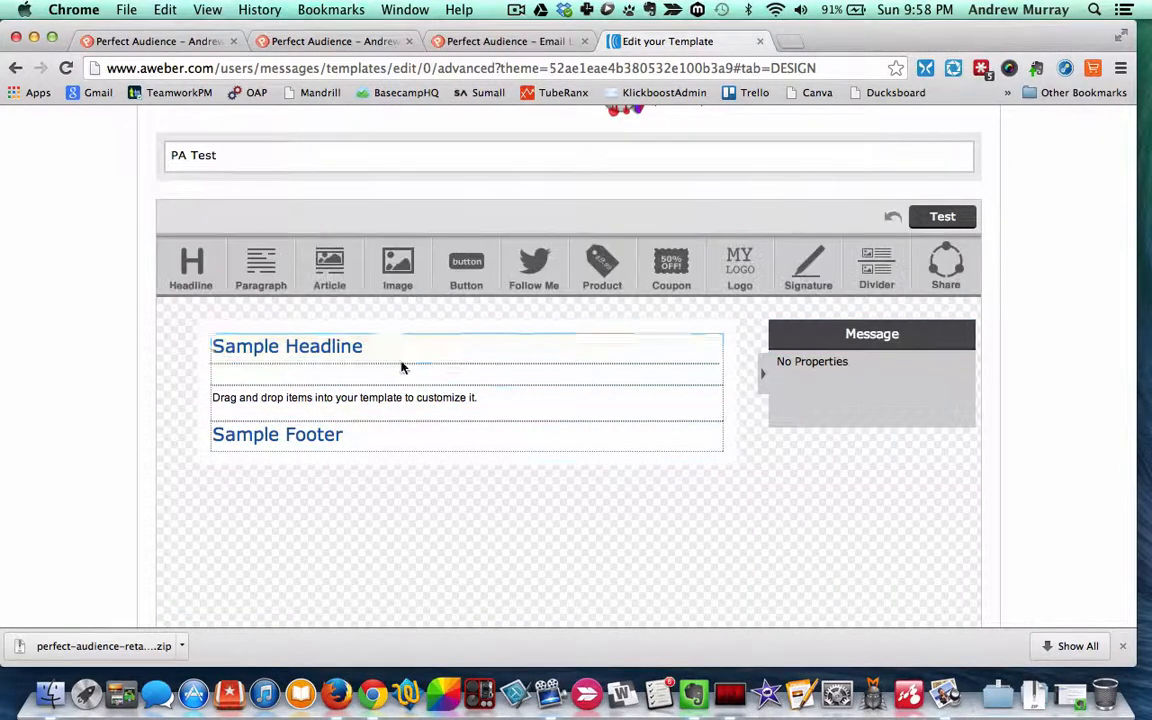
# Step: Add a Paragraph block directly below the headline and replace its opening words "Lorem ipsum" with "Hey"
pyautogui.moveTo(261, 265); pyautogui.dragTo(277, 383)
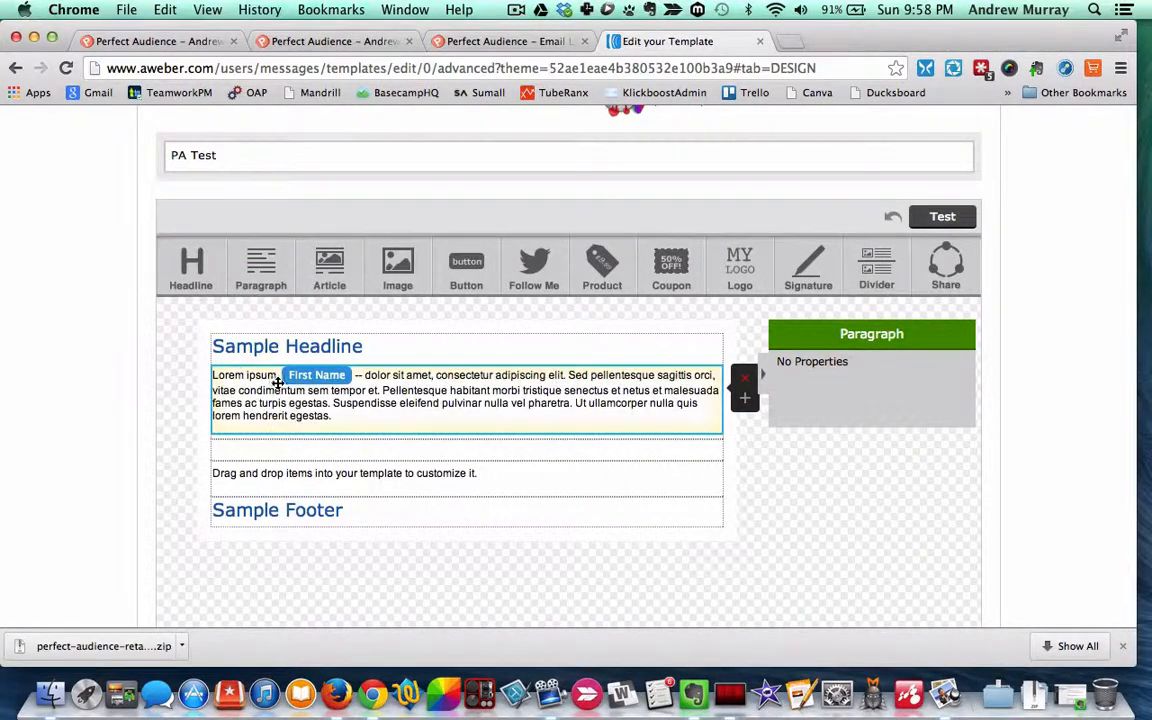
pyautogui.click(274, 376)
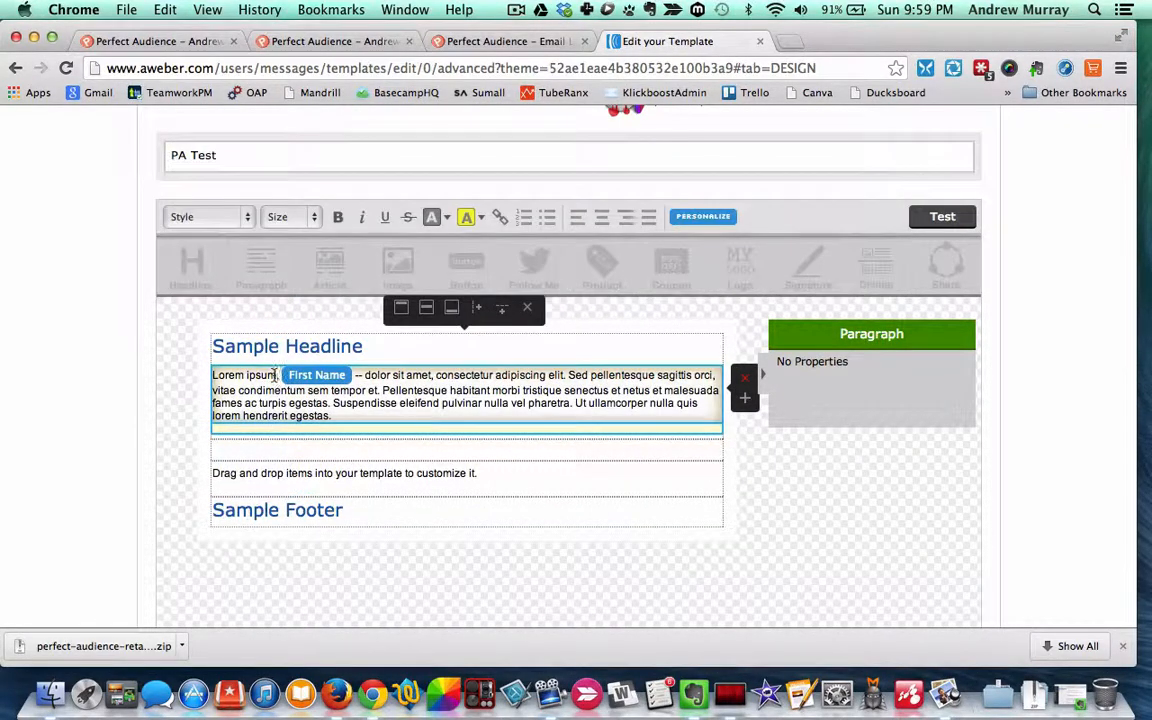
pyautogui.doubleClick(277, 375)
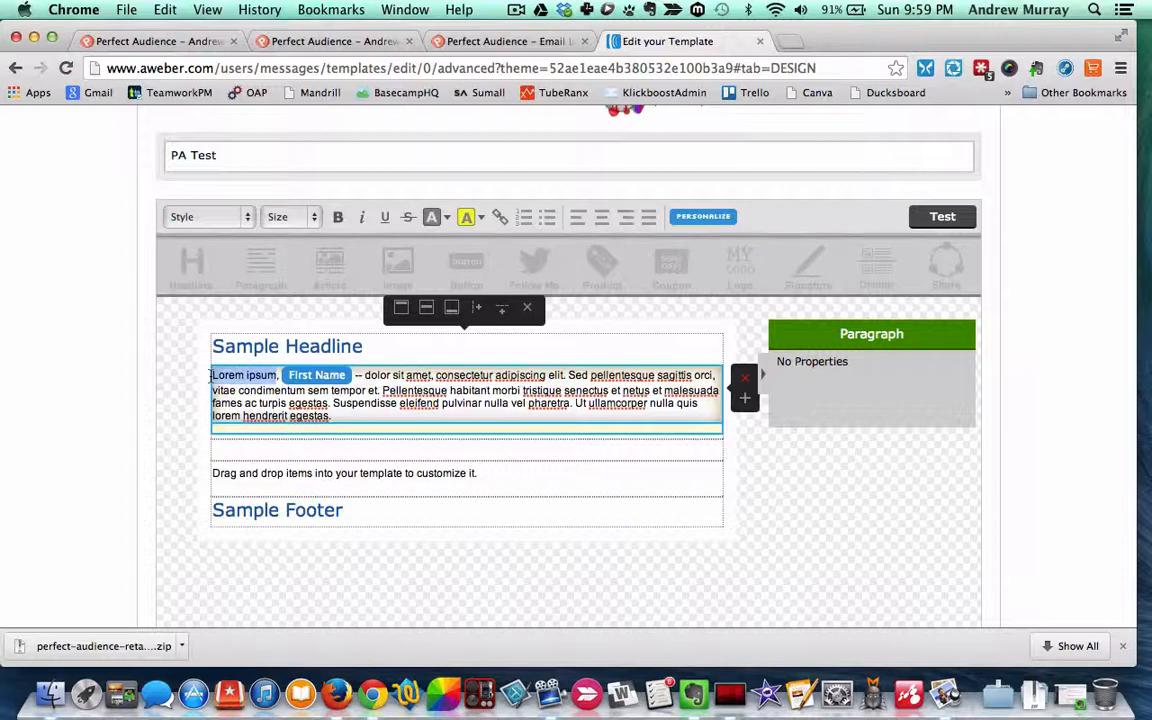
pyautogui.write('Hey')
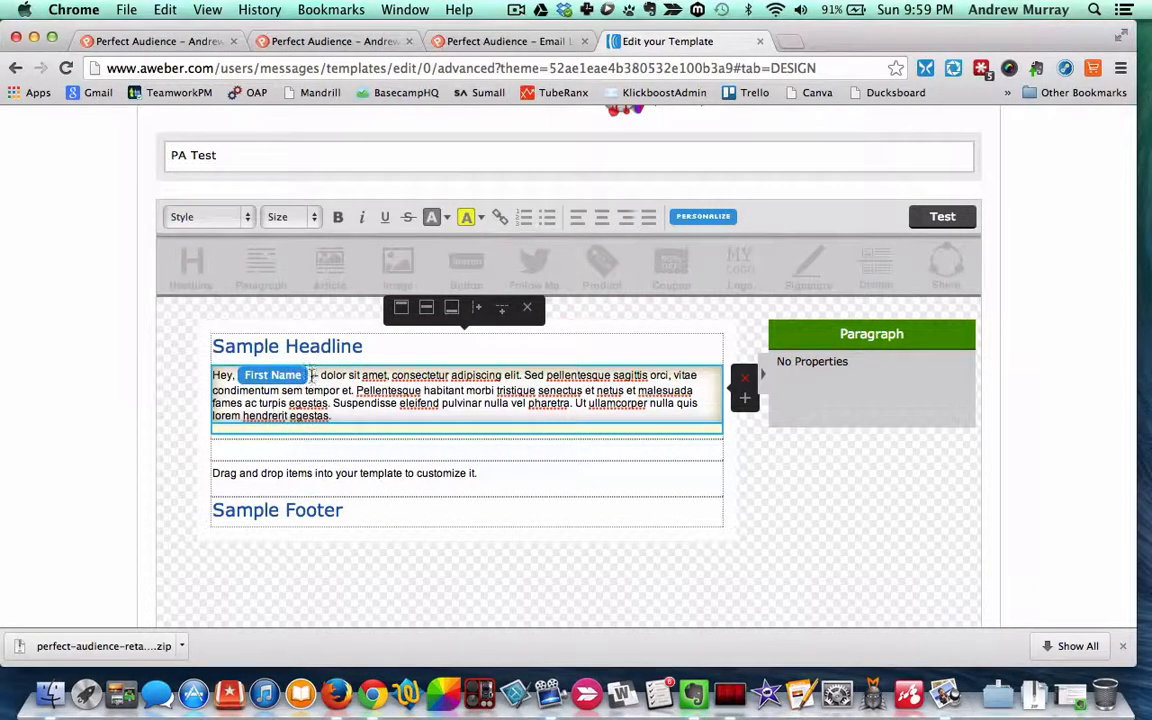
# Step: Remove the dashes after the First Name tag and separate the greeting from the body text with a blank line
pyautogui.tripleClick(371, 414)
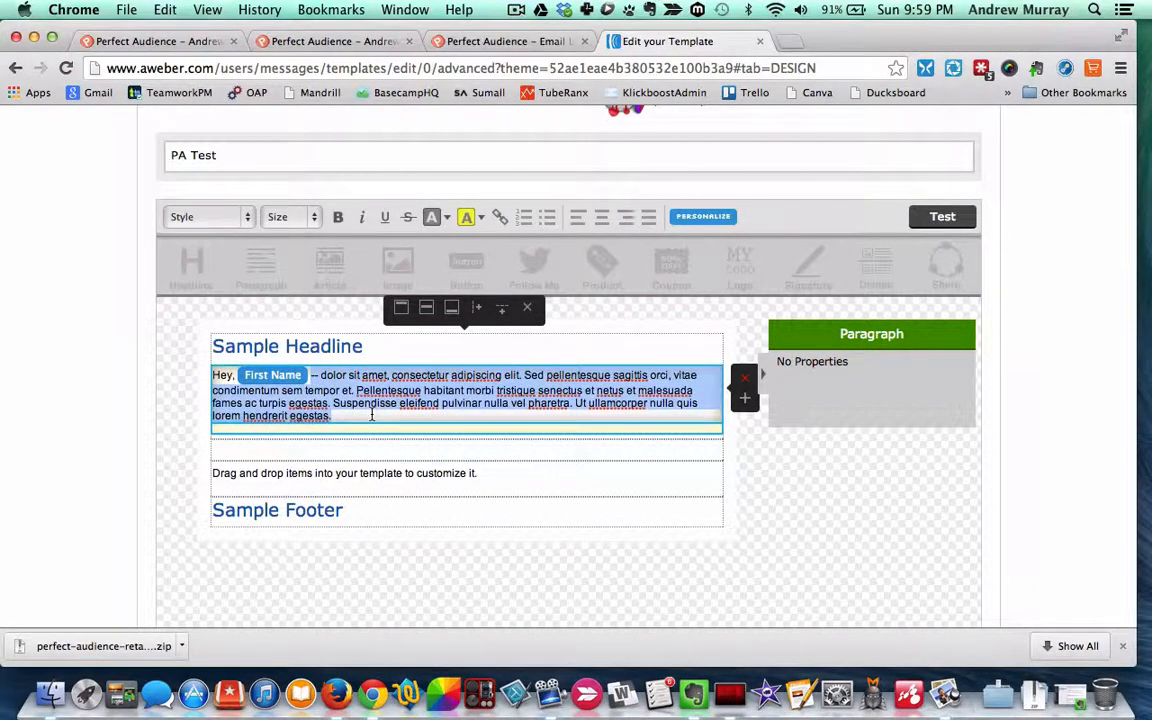
pyautogui.click(322, 376)
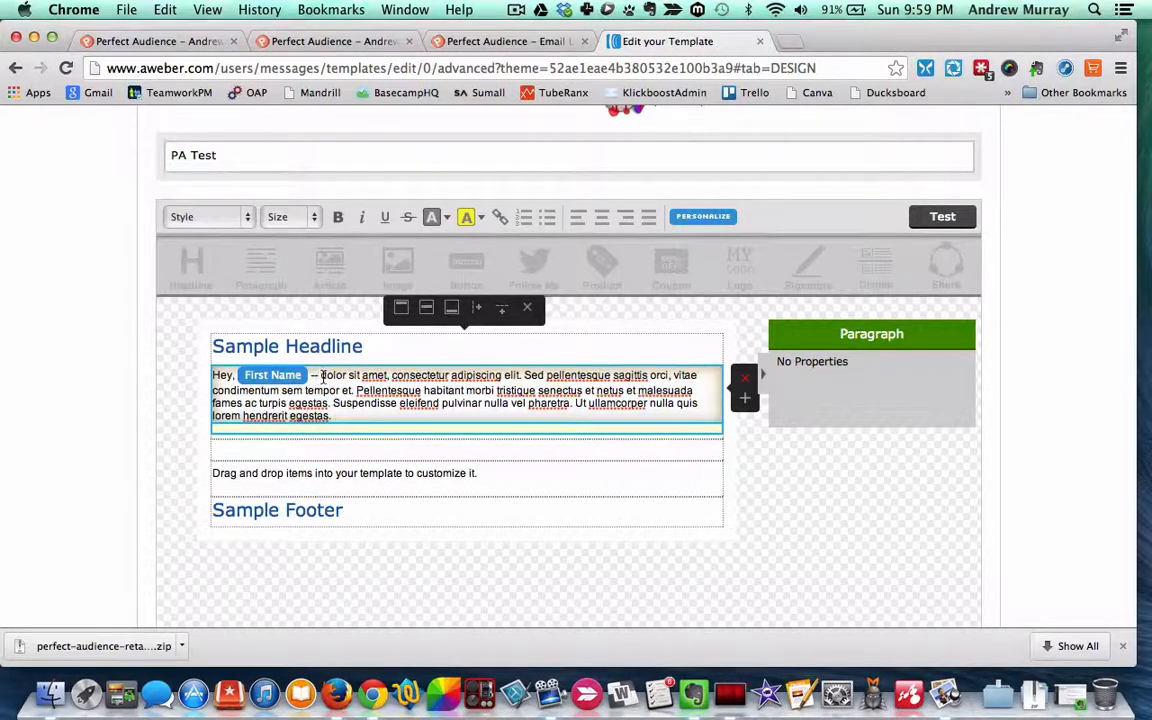
pyautogui.press('BackSpace')
pyautogui.press('BackSpace')
pyautogui.press('BackSpace')
pyautogui.press('Return')
pyautogui.press('Return')
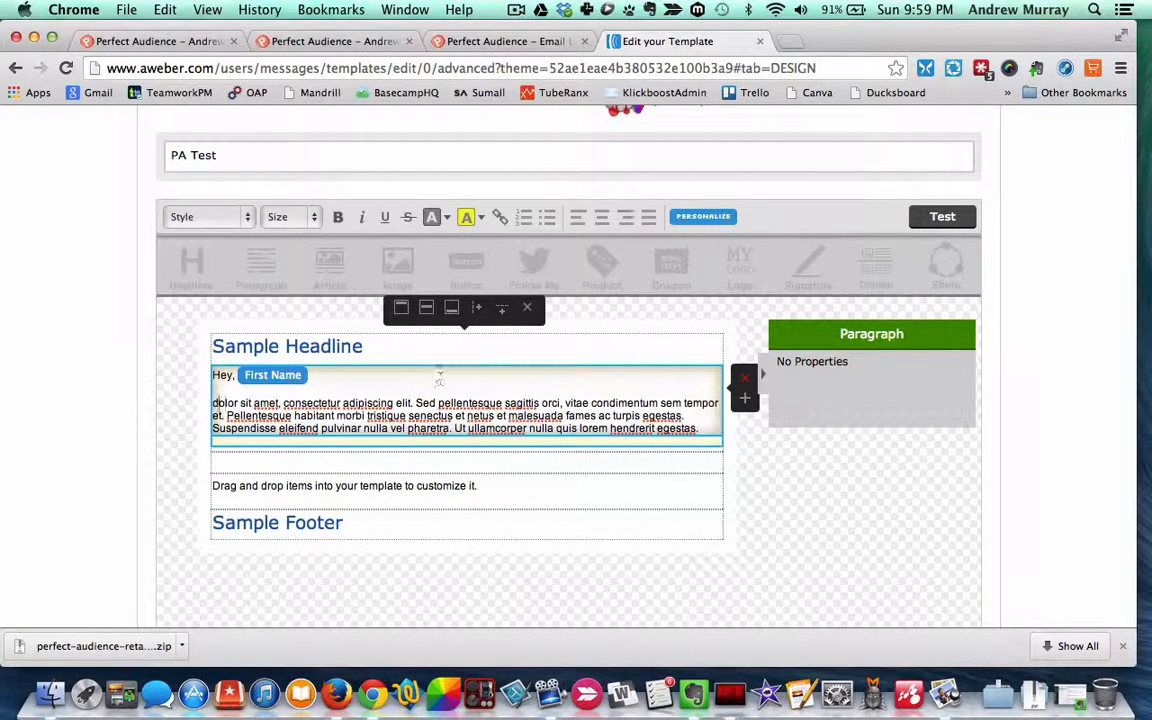
# Step: Start the paragraph's body text with "Open this email" and finish editing the text
pyautogui.press('Delete')
pyautogui.press('Delete')
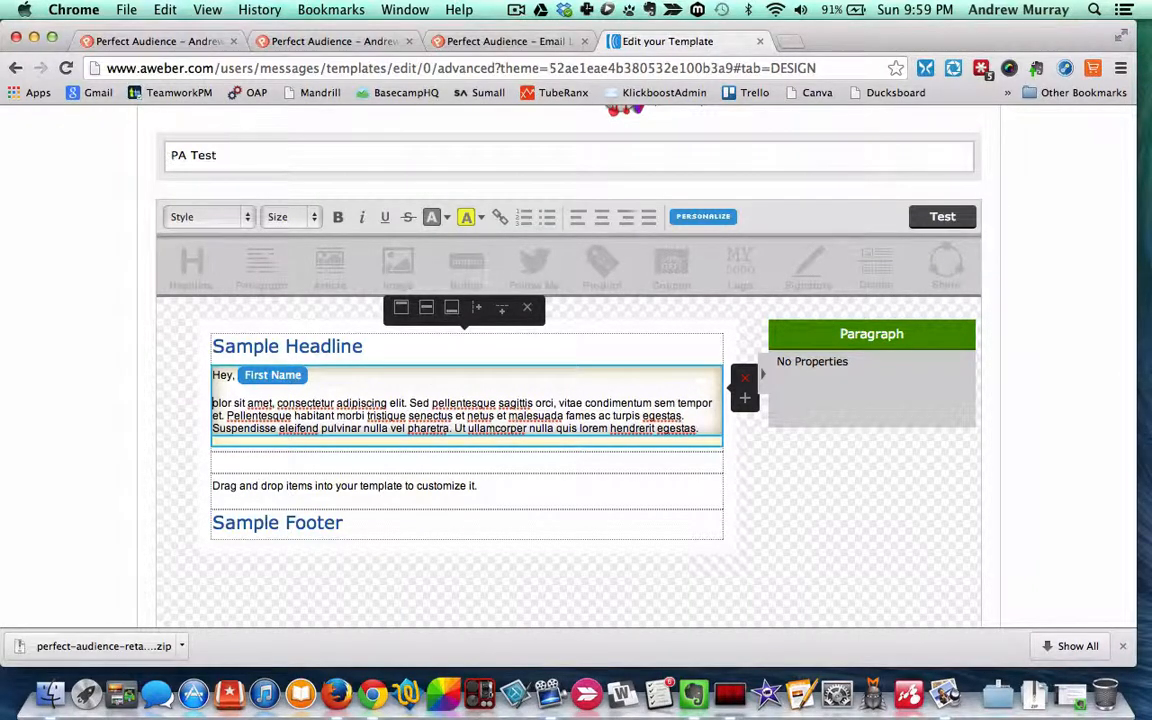
pyautogui.write('Open this ')
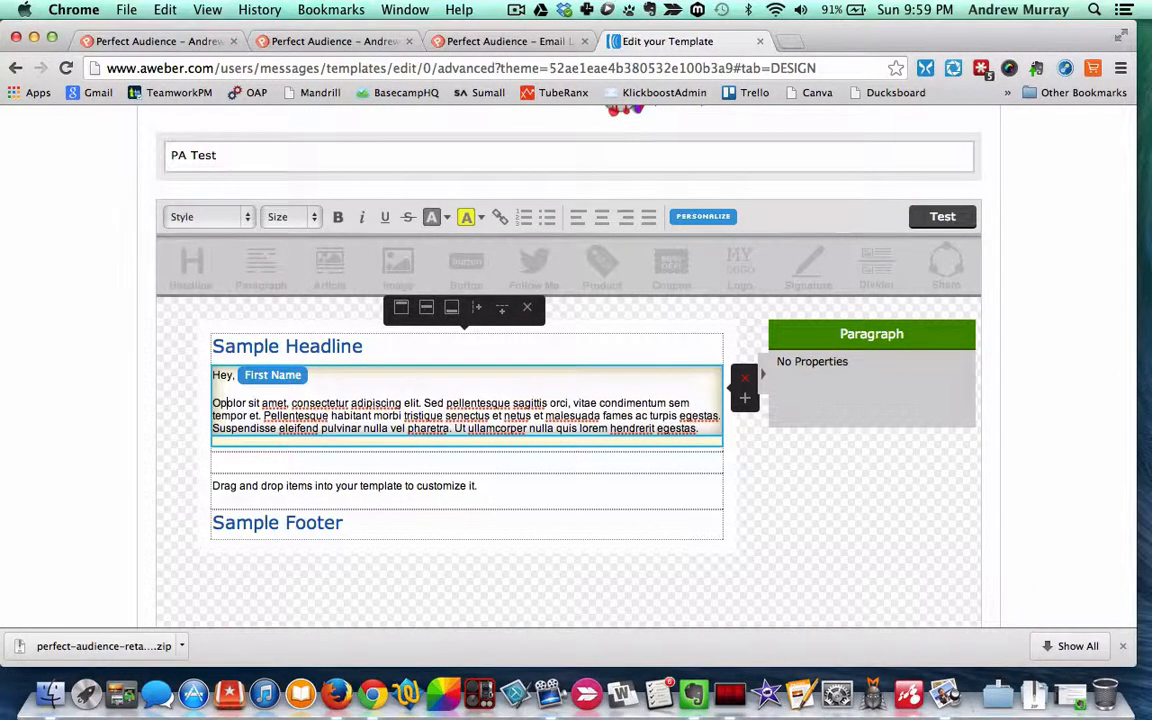
pyautogui.write('emailo')
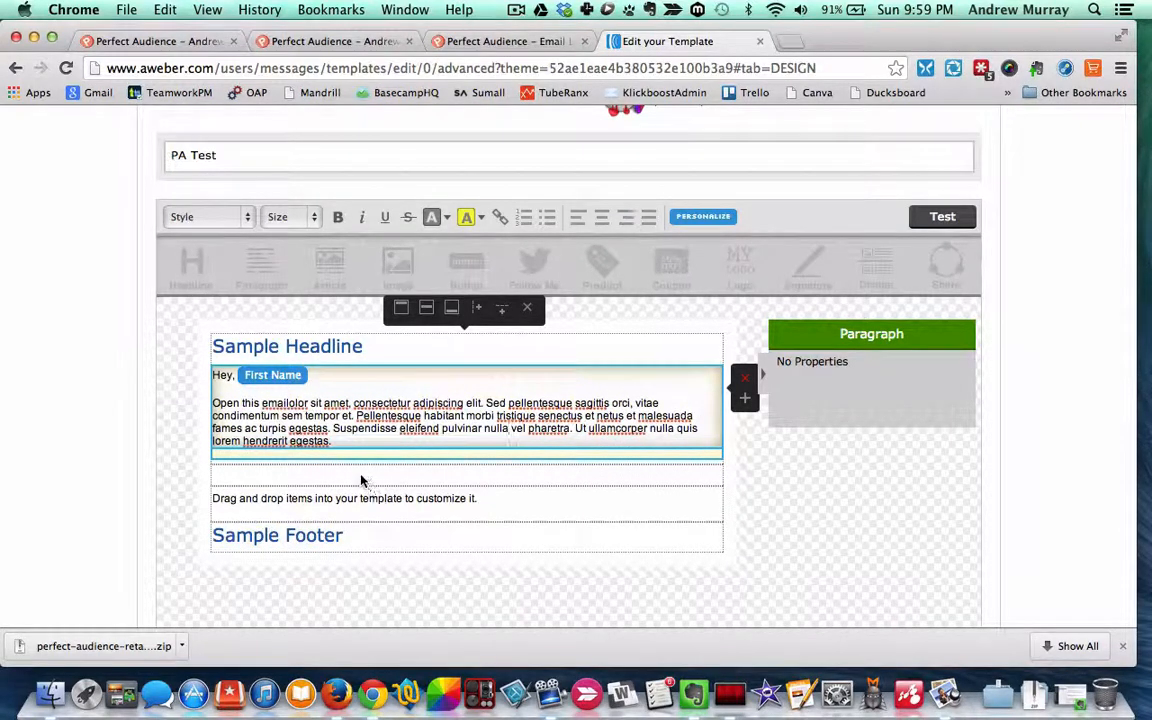
pyautogui.click(364, 507)
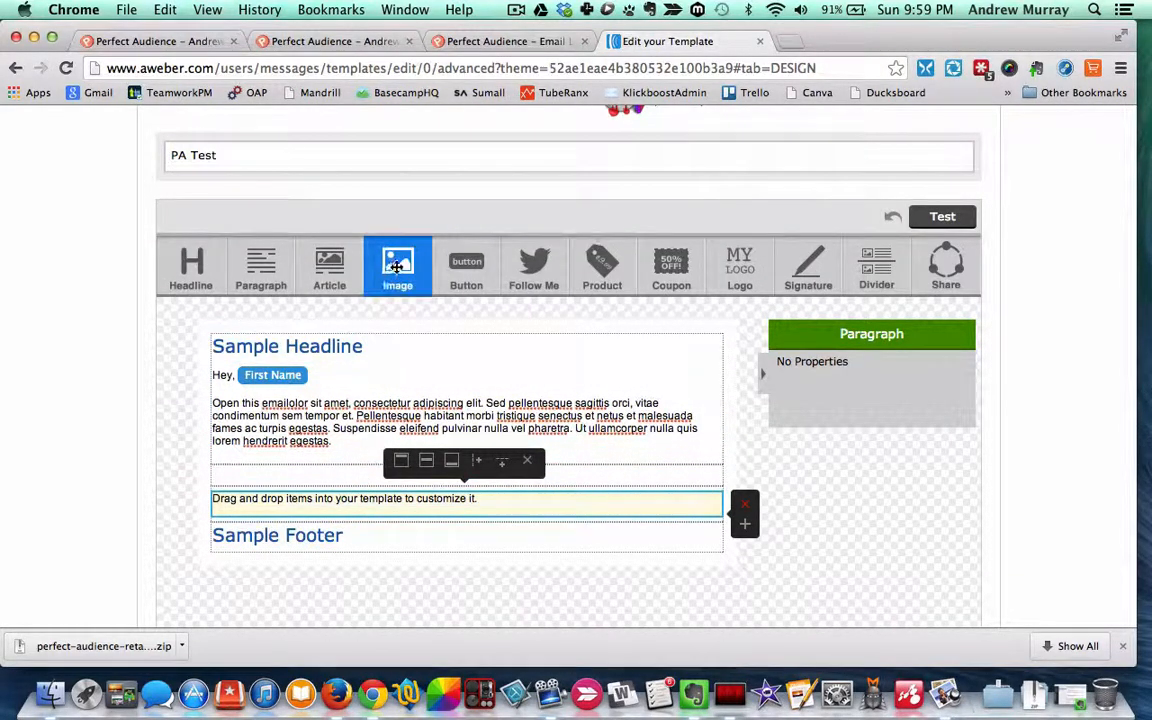
# Step: Insert an Image block below the paragraph, use the portrait photo with the blue background from the image gallery, and align it right
pyautogui.moveTo(405, 272); pyautogui.dragTo(360, 490)
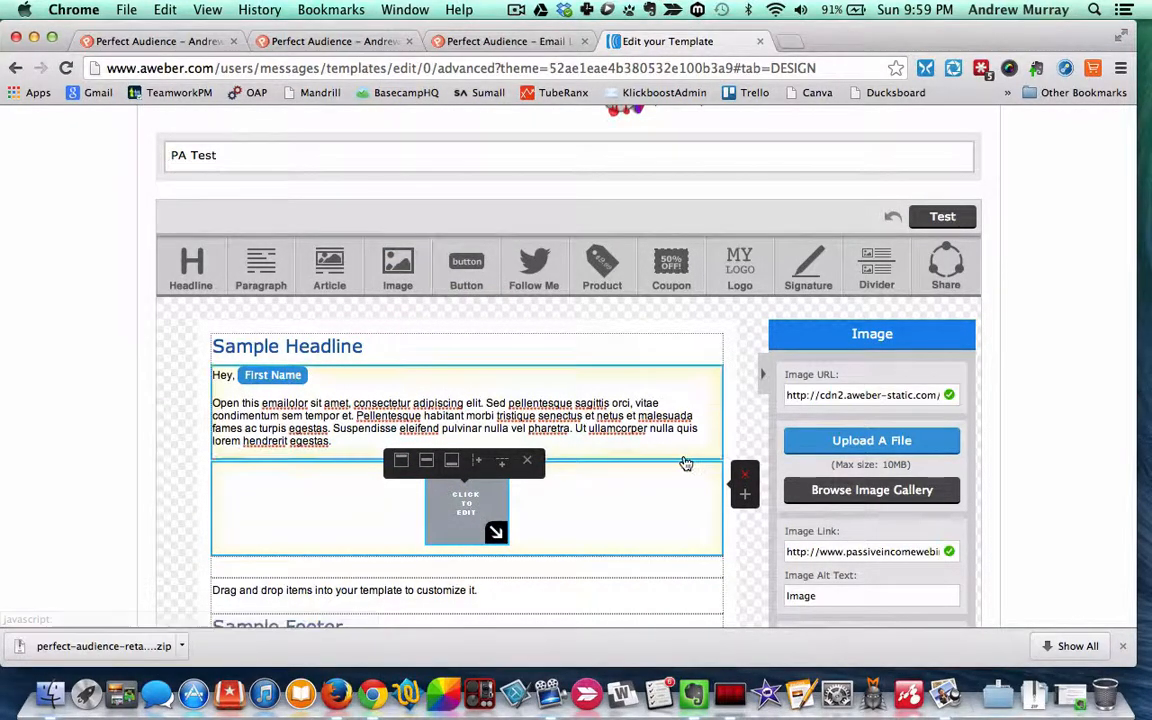
pyautogui.scroll(-2, 685, 463)
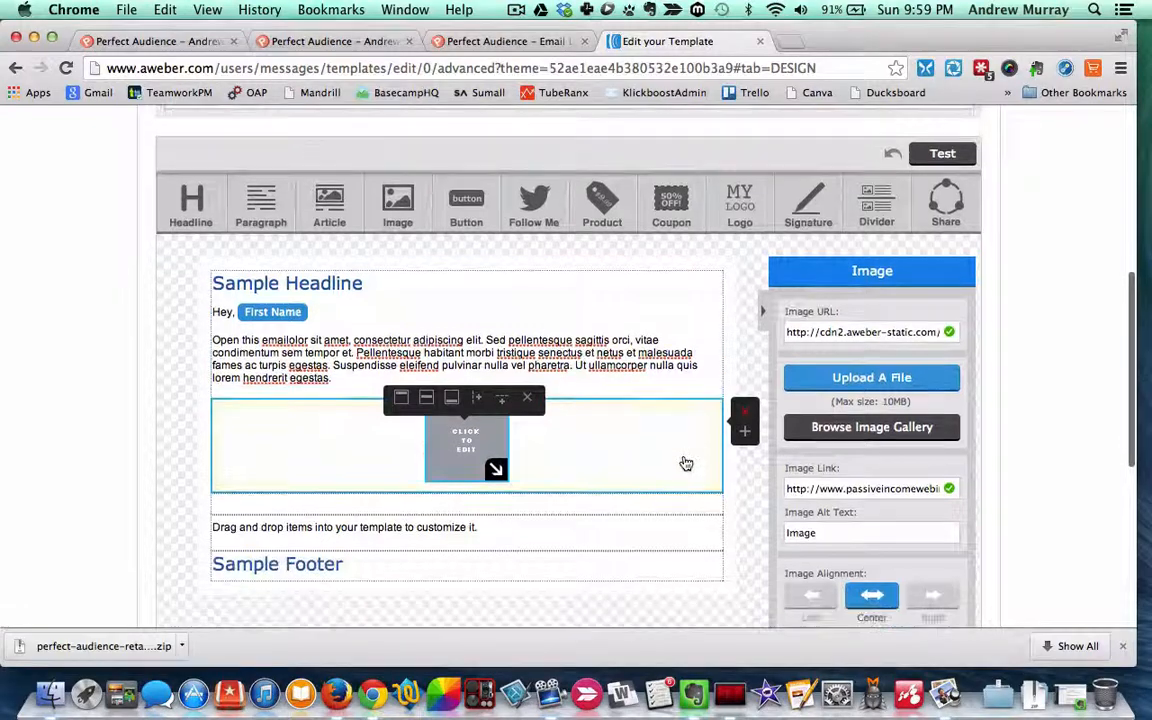
pyautogui.click(858, 428)
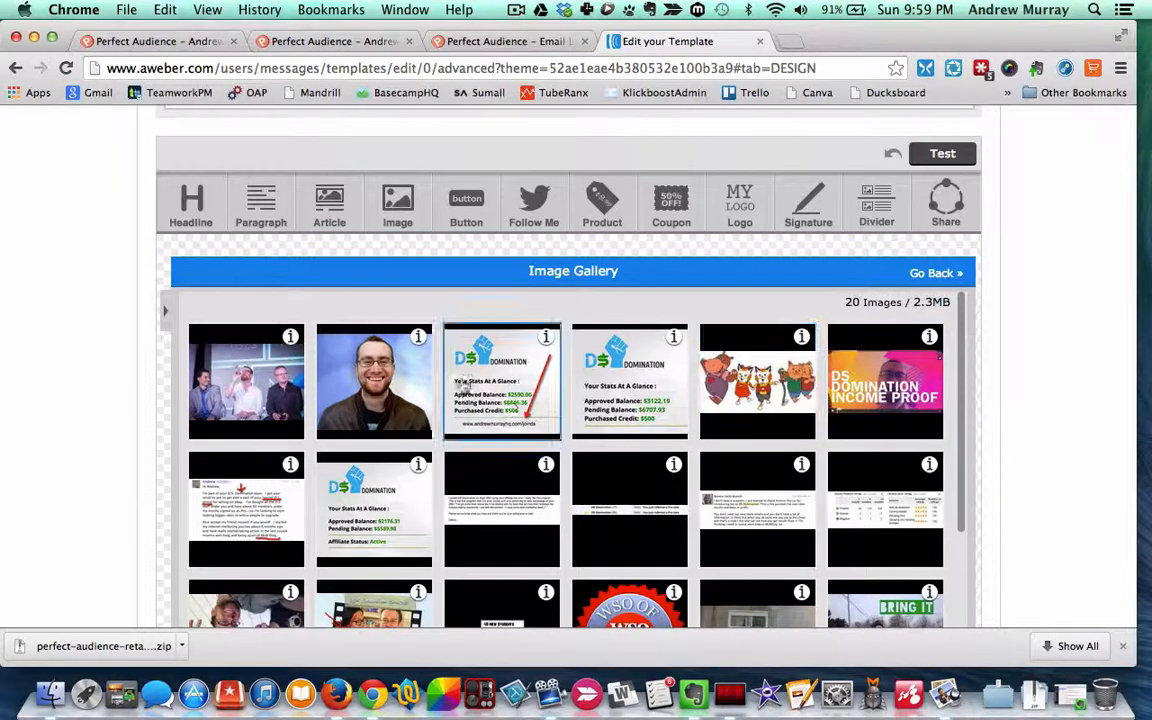
pyautogui.click(389, 374)
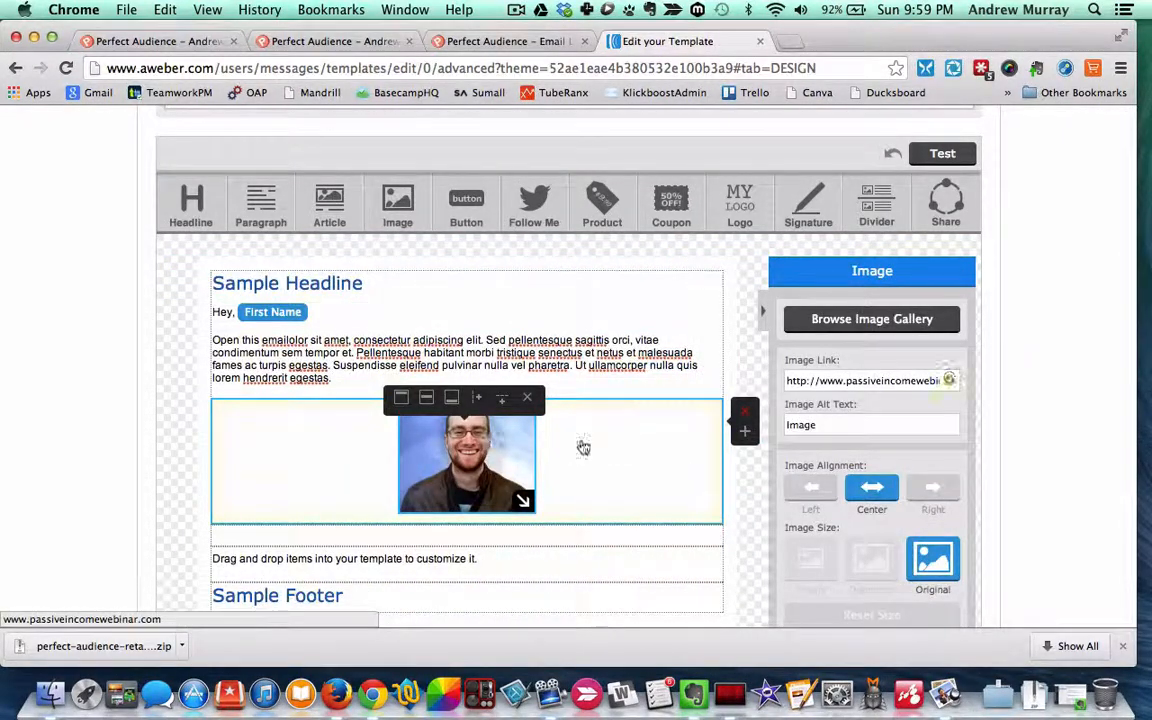
pyautogui.click(933, 487)
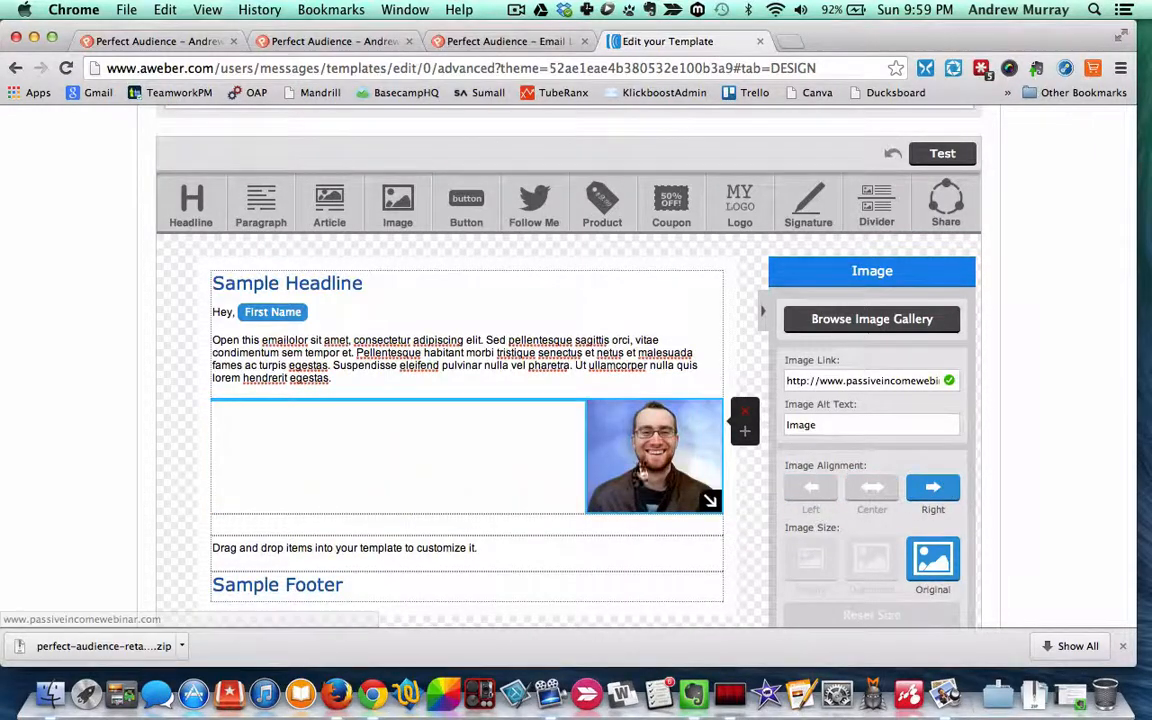
pyautogui.scroll(-4, 835, 531)
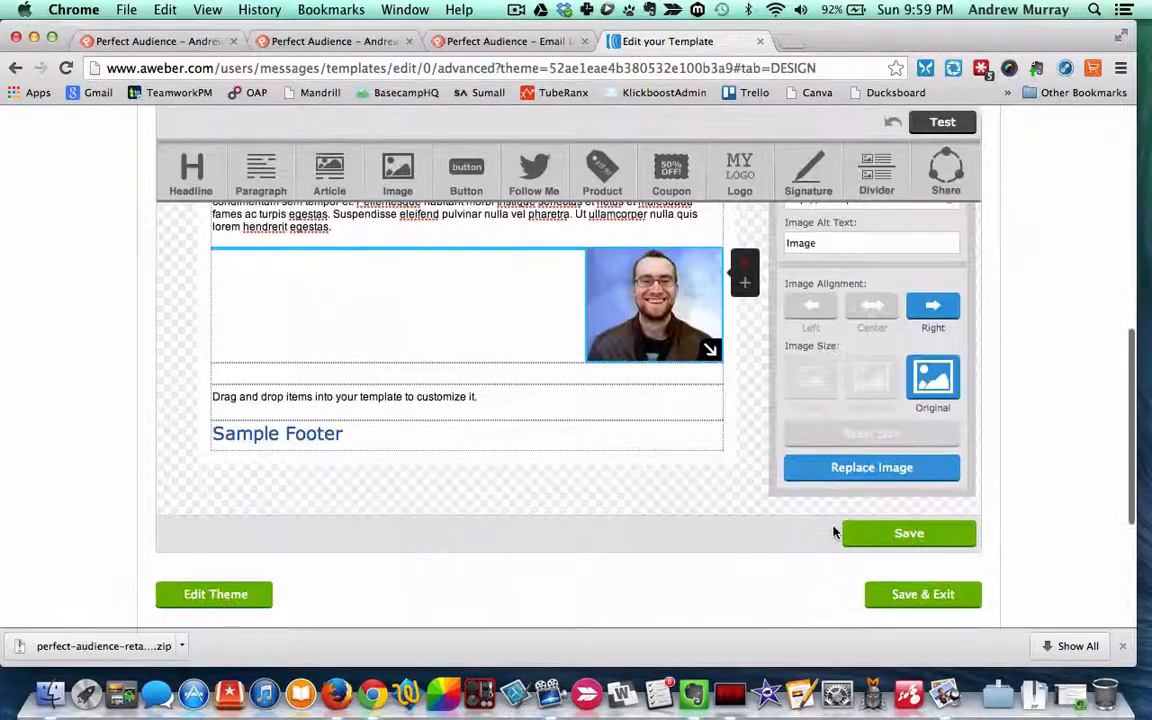
pyautogui.scroll(3, 836, 468)
pyautogui.click(850, 347)
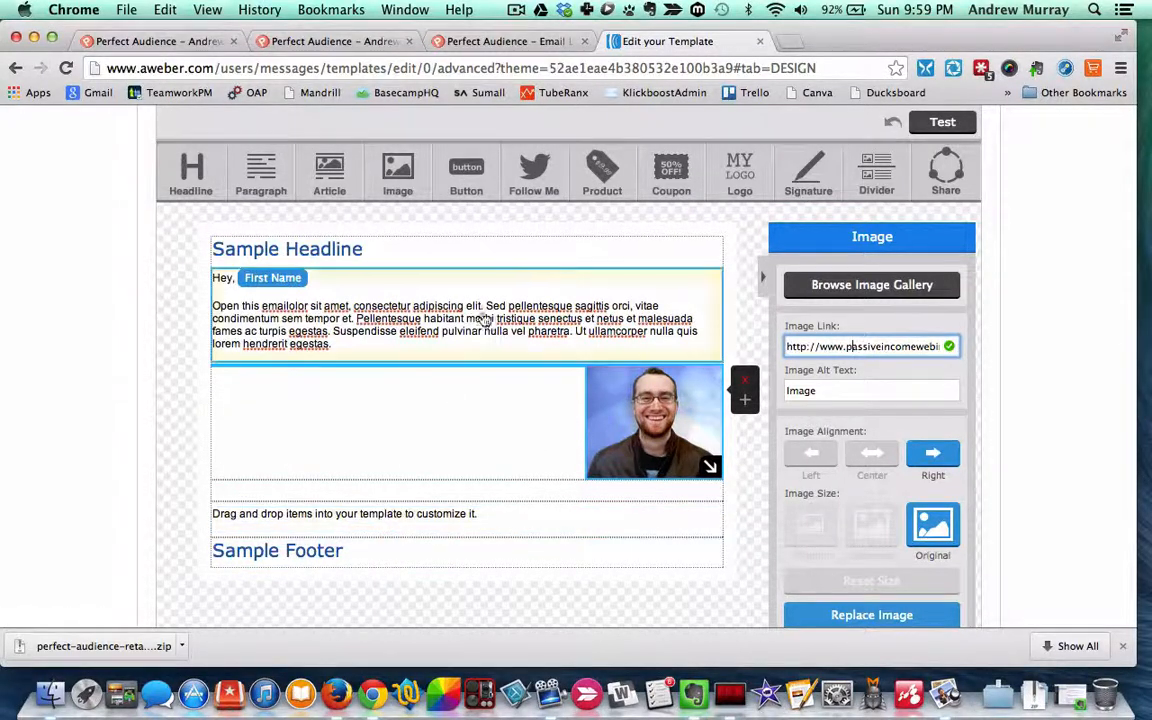
# Step: Add a Button block above the placeholder paragraph and enter the personal website's address as its link URL
pyautogui.click(470, 169)
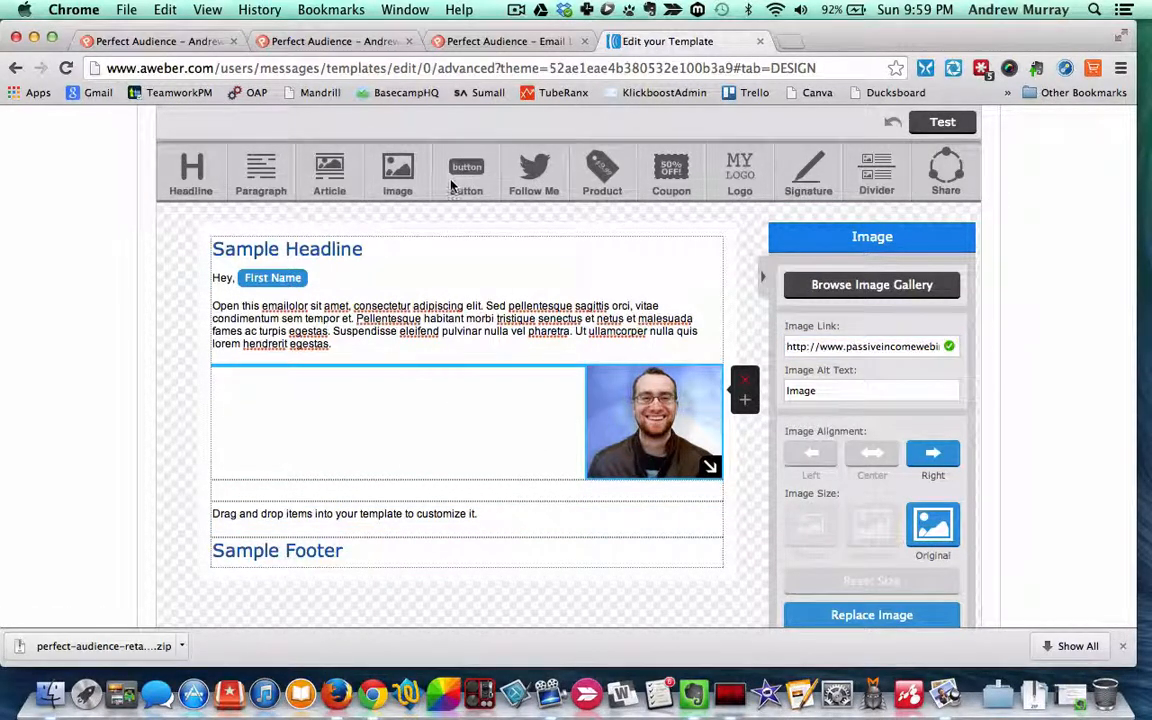
pyautogui.click(472, 229)
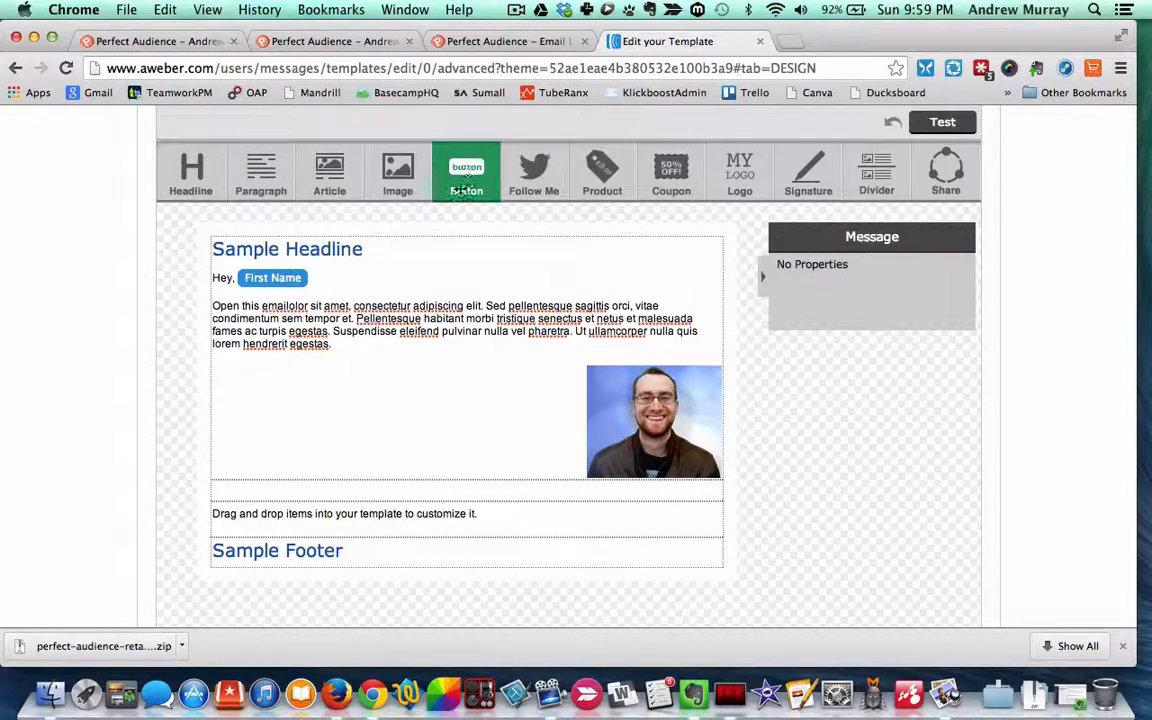
pyautogui.moveTo(466, 178); pyautogui.dragTo(490, 516)
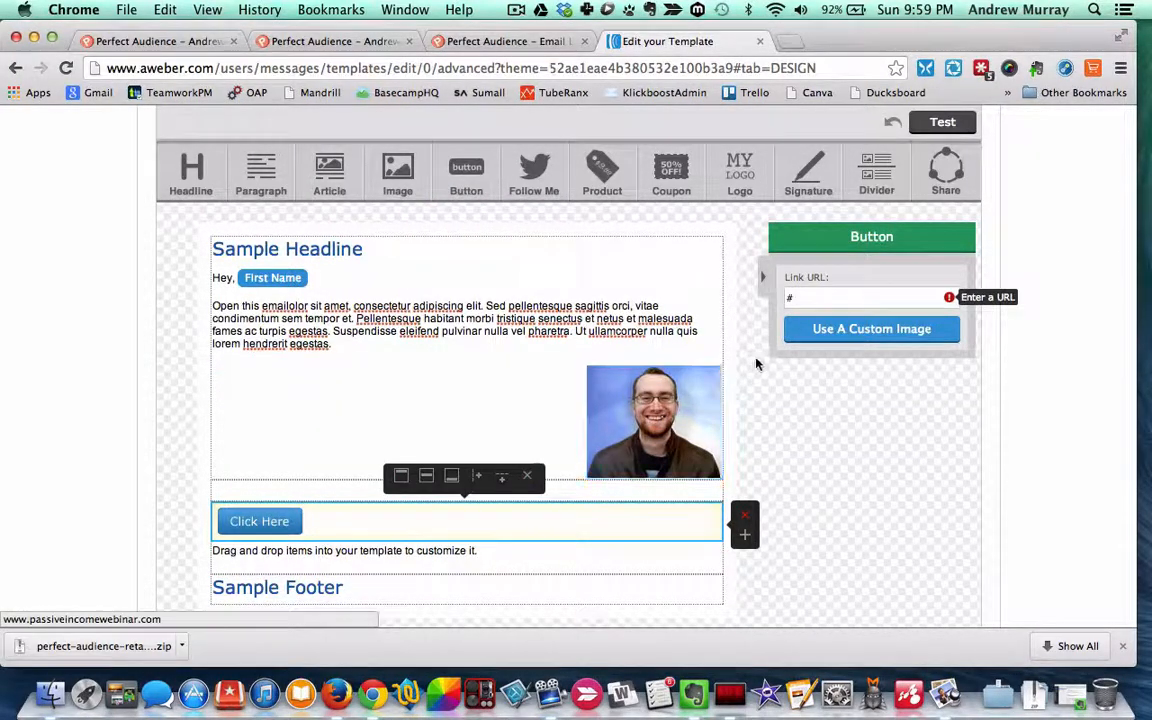
pyautogui.click(792, 298)
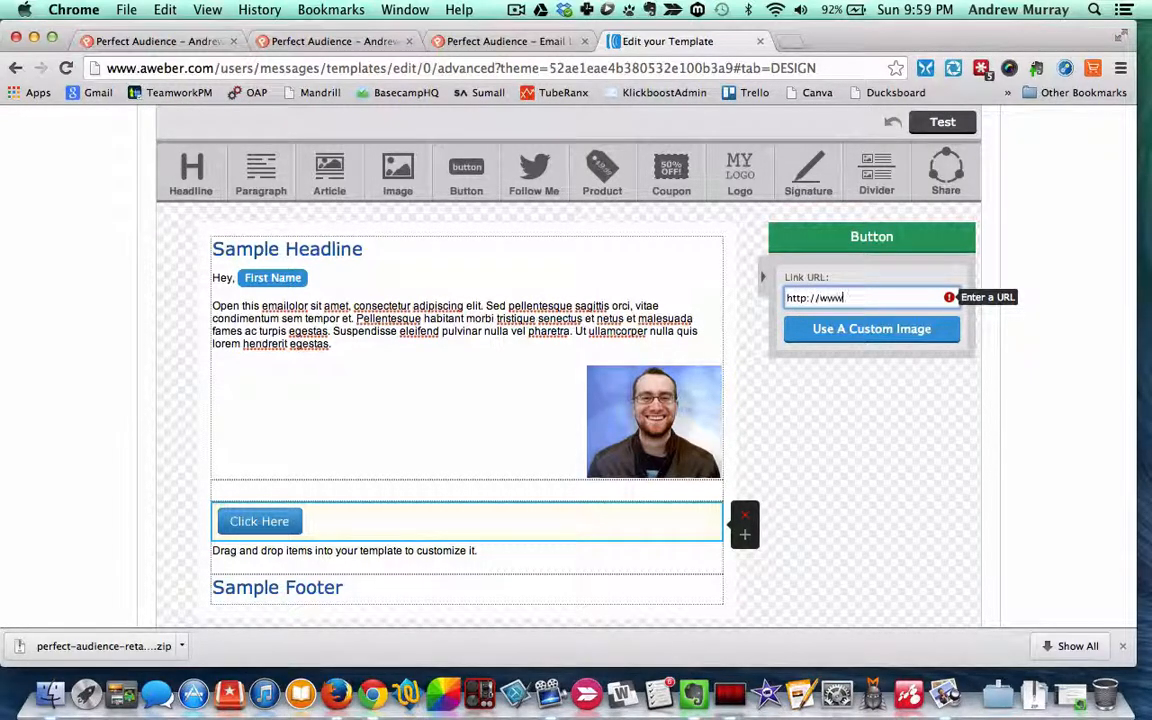
pyautogui.write('http://www.andrewmurray.com')
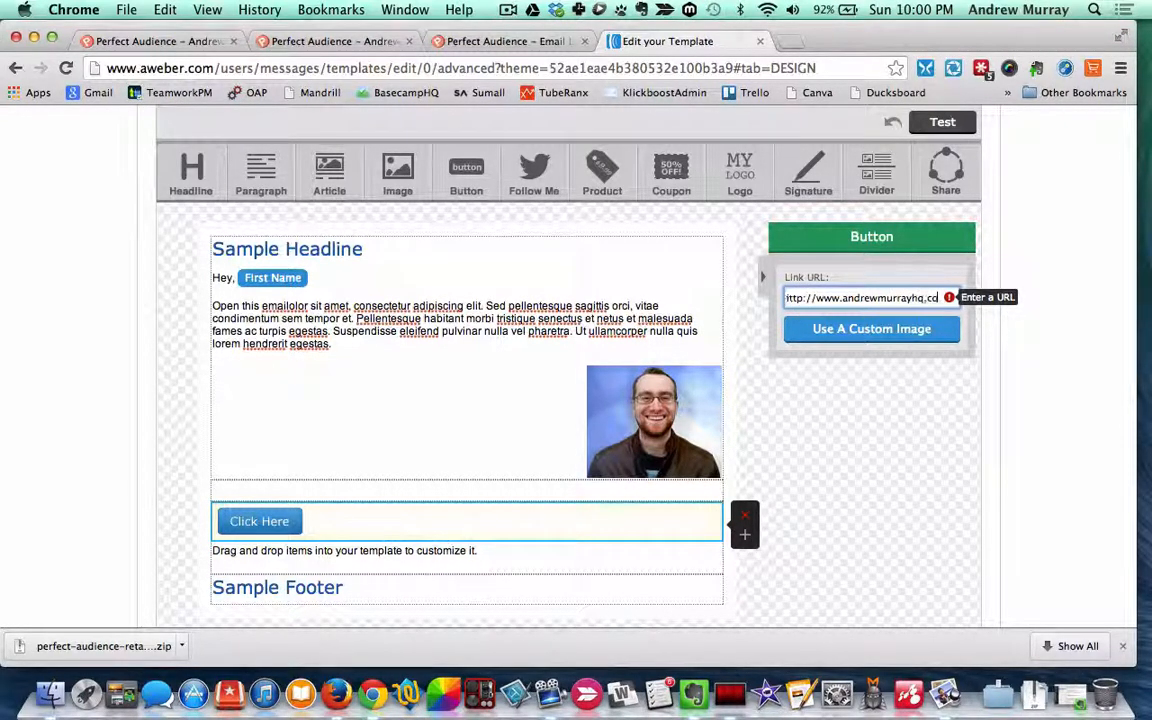
# Step: Switch the Click Here button to a custom image and check its image URL and image link settings
pyautogui.click(836, 331)
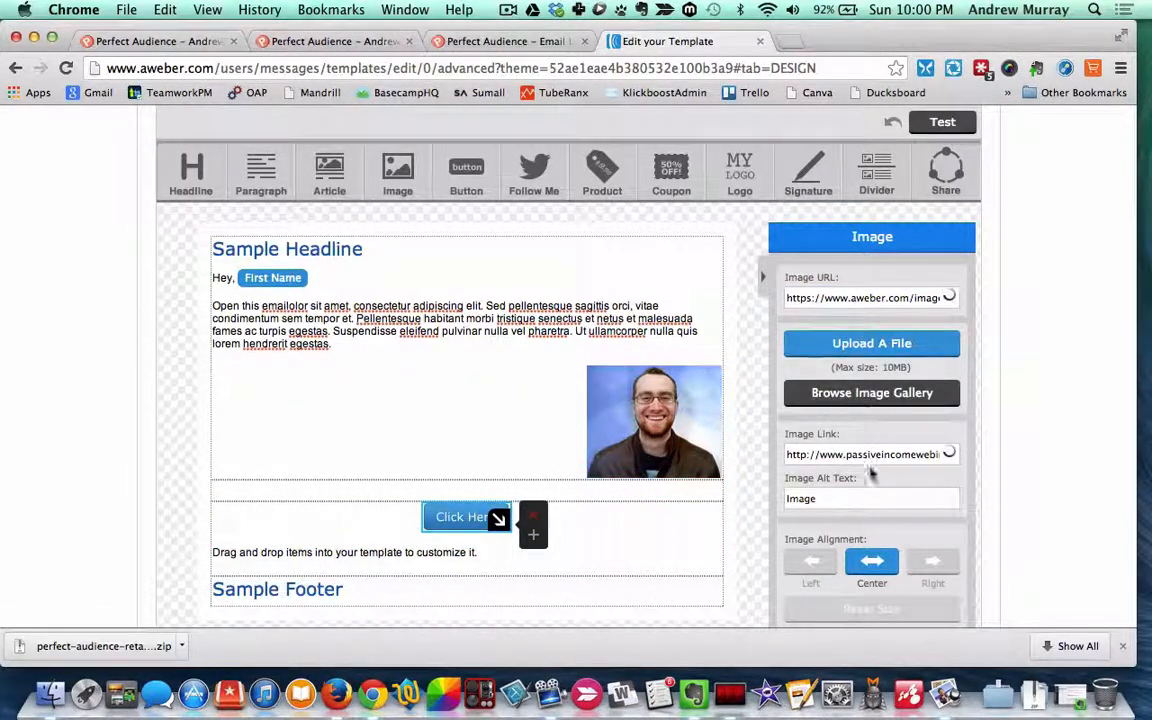
pyautogui.click(591, 550)
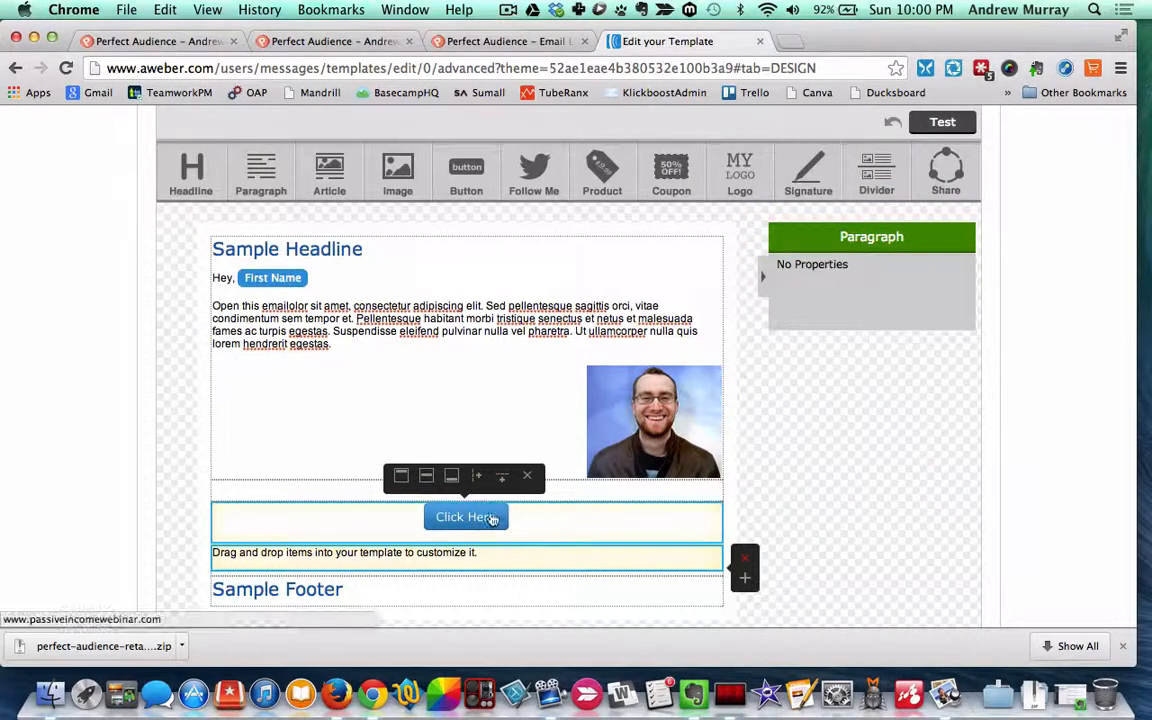
pyautogui.click(493, 519)
pyautogui.click(876, 298)
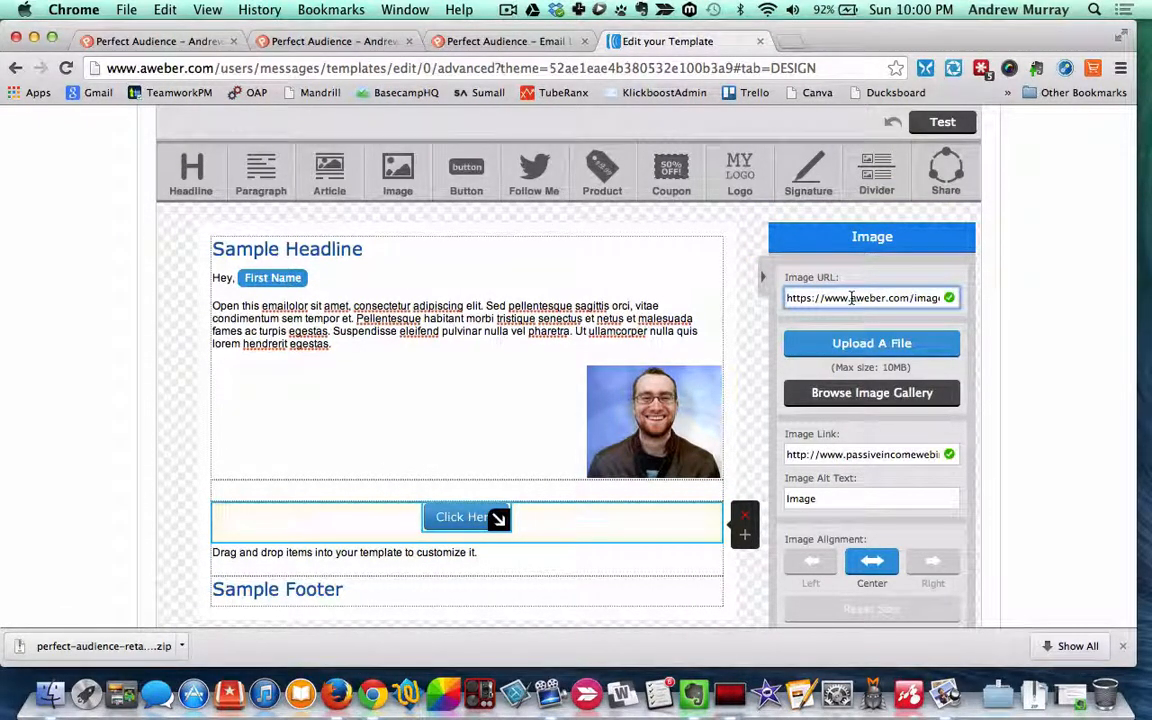
pyautogui.click(872, 453)
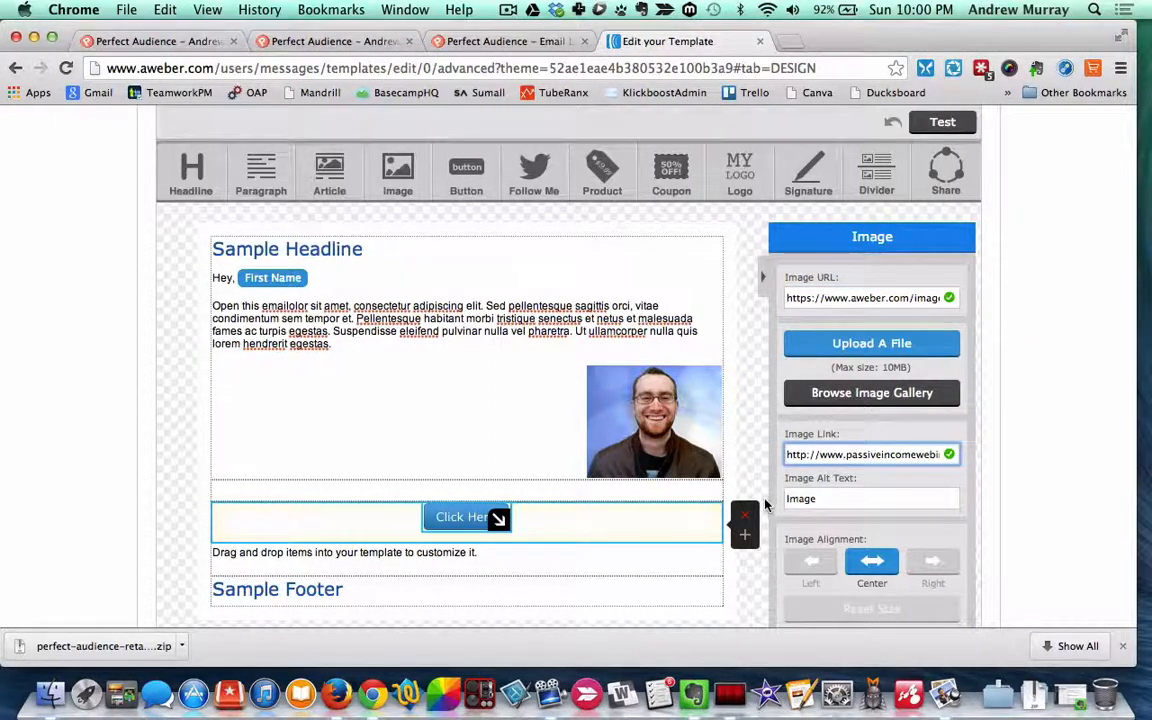
pyautogui.click(527, 512)
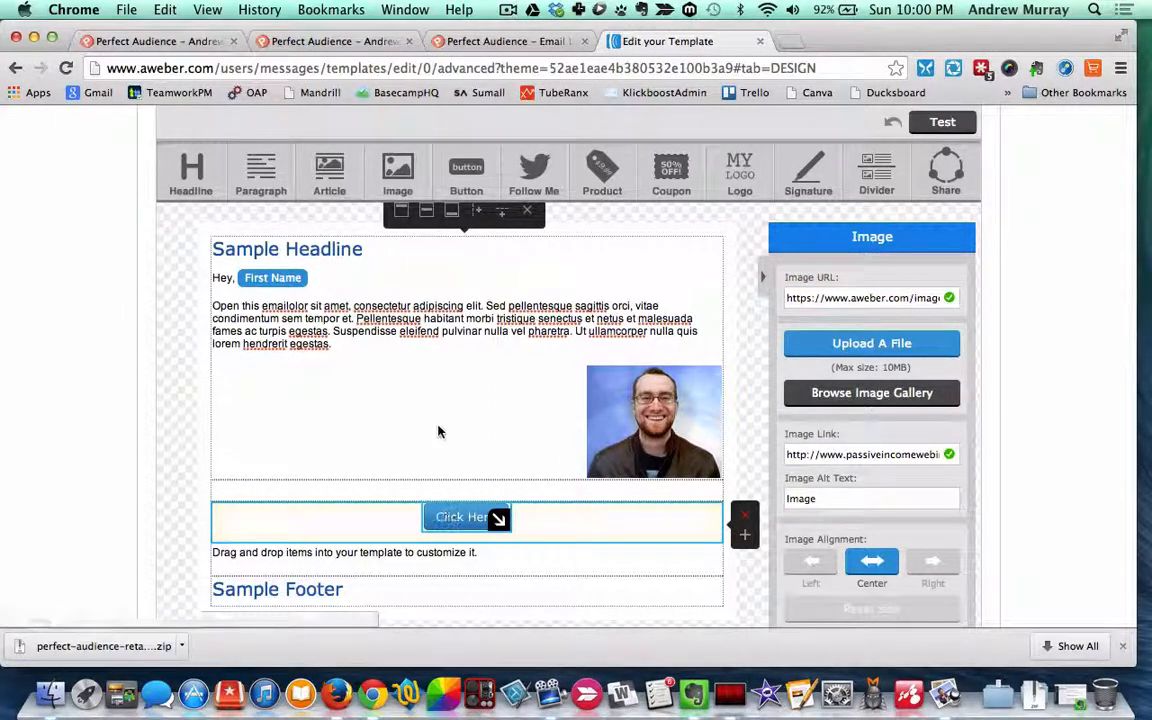
# Step: Delete the placeholder paragraph "Drag and drop items into your template to customize it." below the Click Here button
pyautogui.click(596, 384)
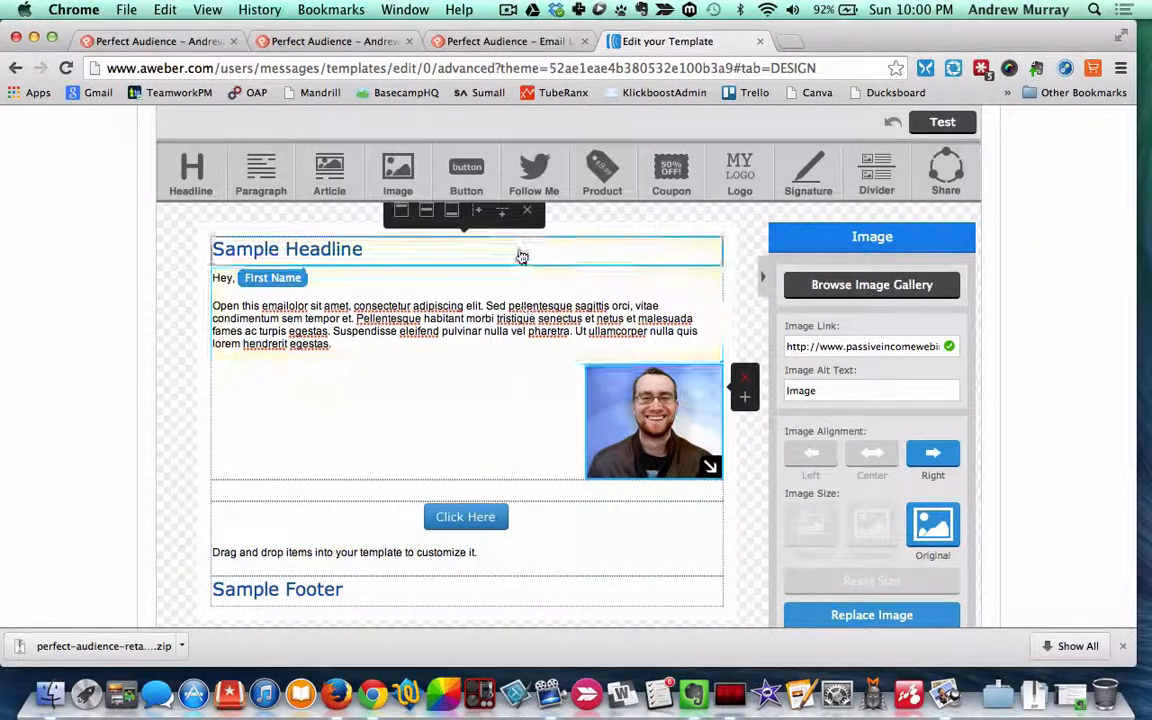
pyautogui.click(441, 568)
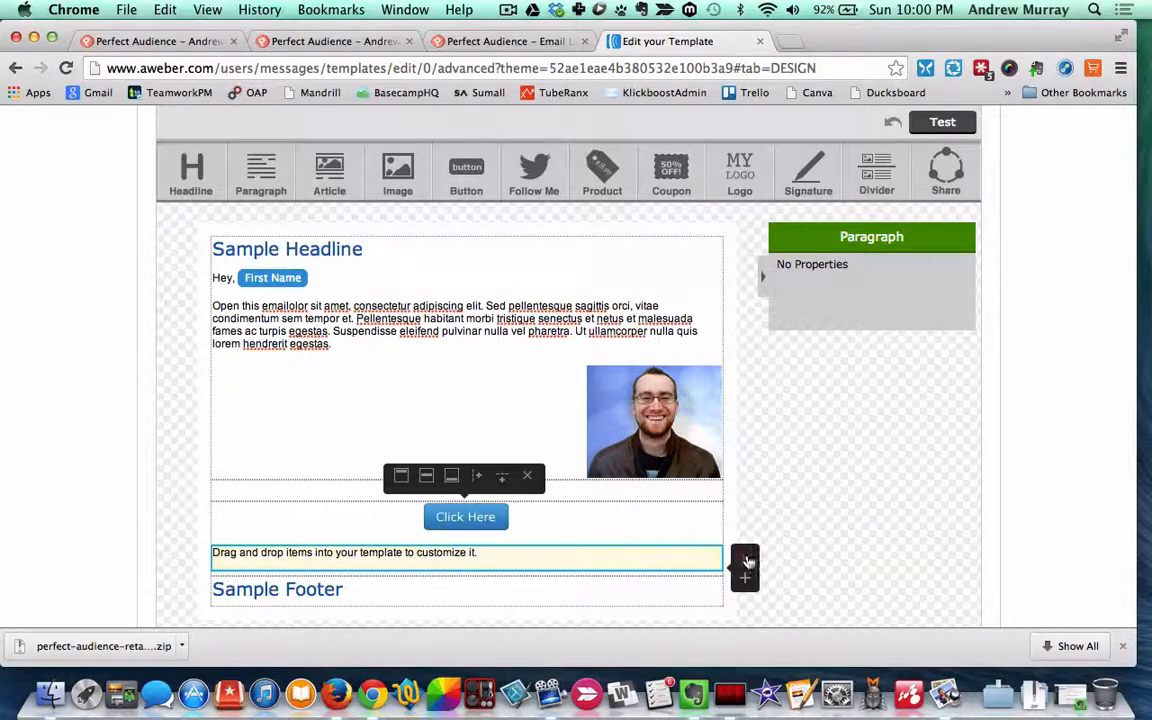
pyautogui.click(742, 556)
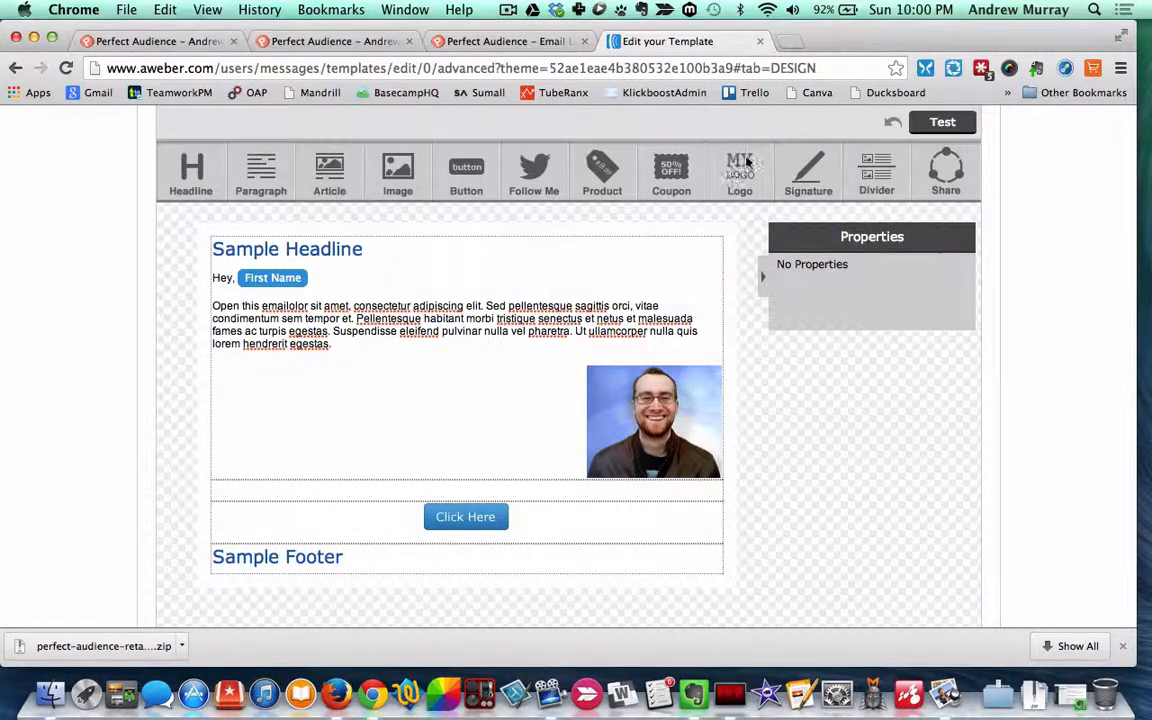
# Step: Add a Logo block between the body paragraph and the portrait photo, and look over the inserted image
pyautogui.press('super+a')
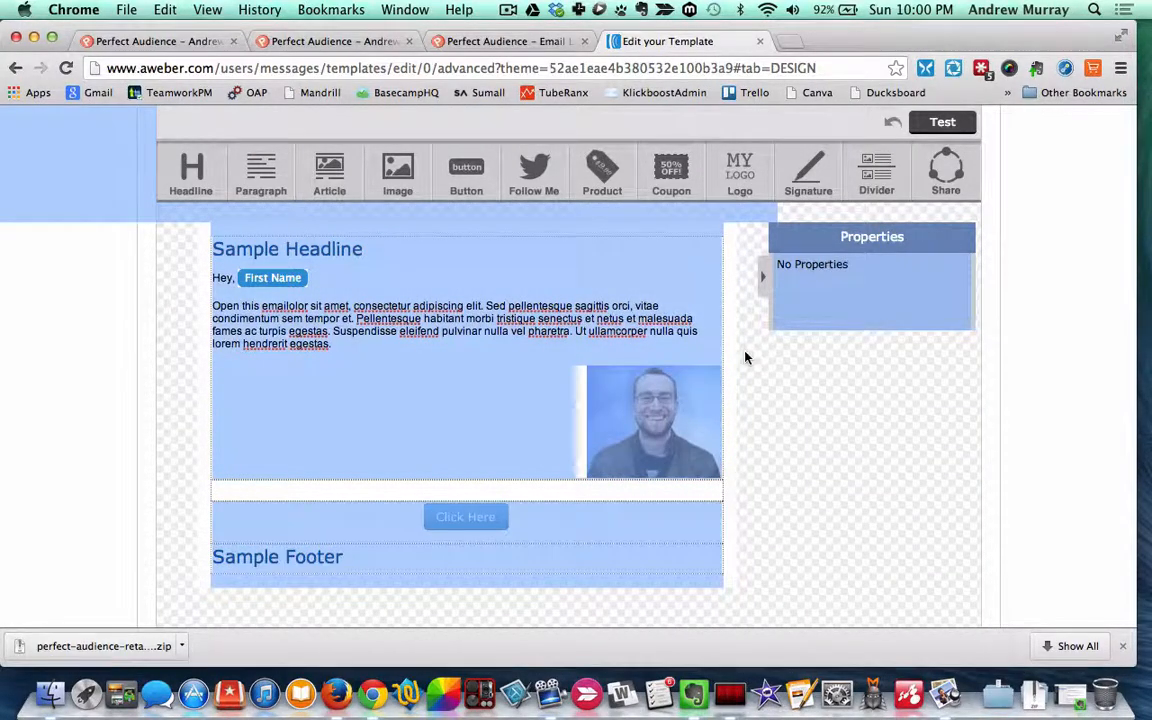
pyautogui.moveTo(740, 170); pyautogui.dragTo(470, 399)
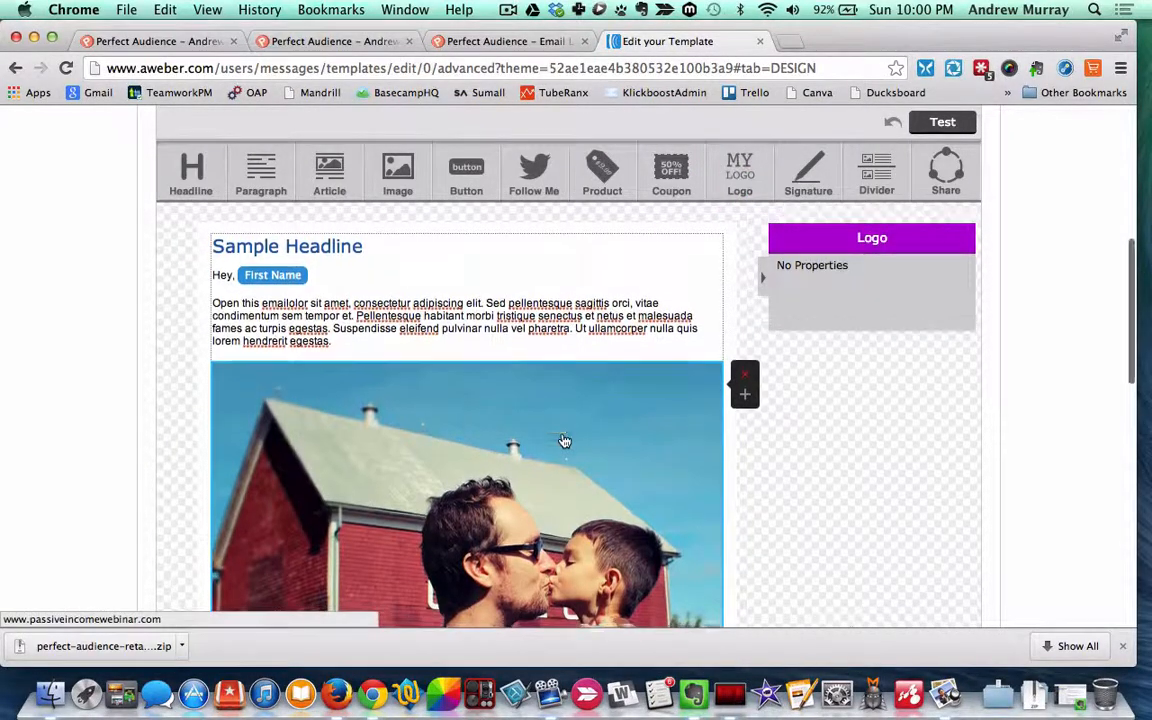
pyautogui.scroll(-5, 564, 441)
pyautogui.scroll(4, 410, 351)
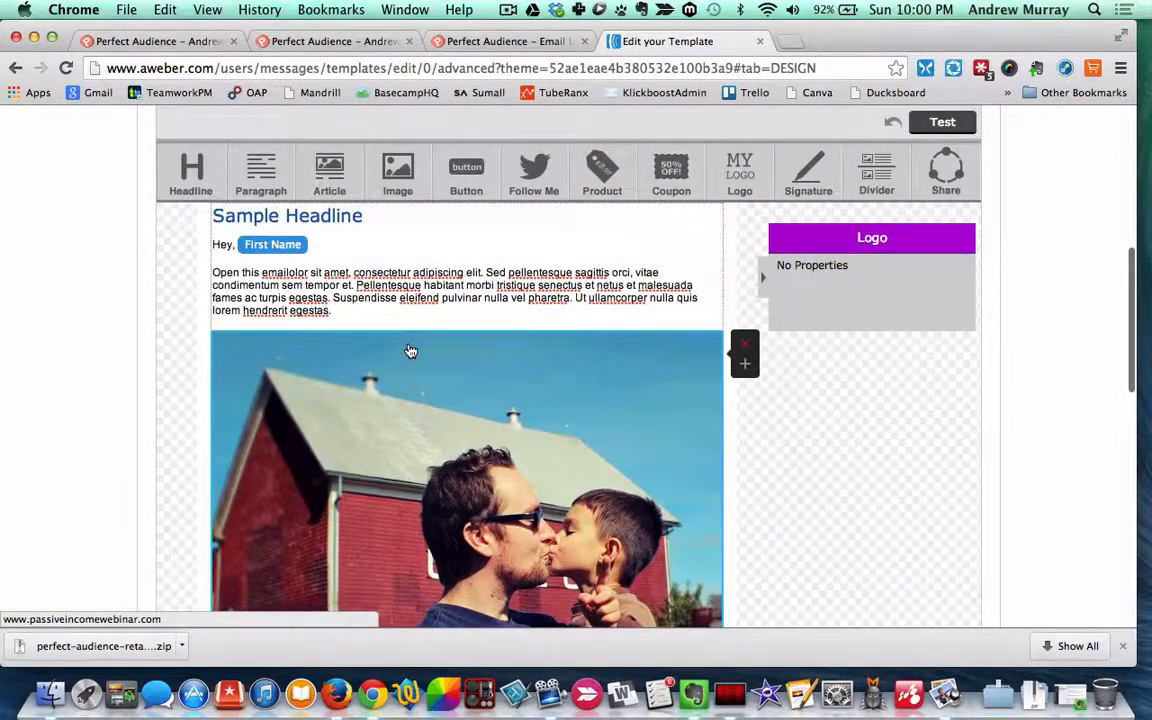
pyautogui.scroll(-5, 410, 351)
pyautogui.scroll(3, 410, 351)
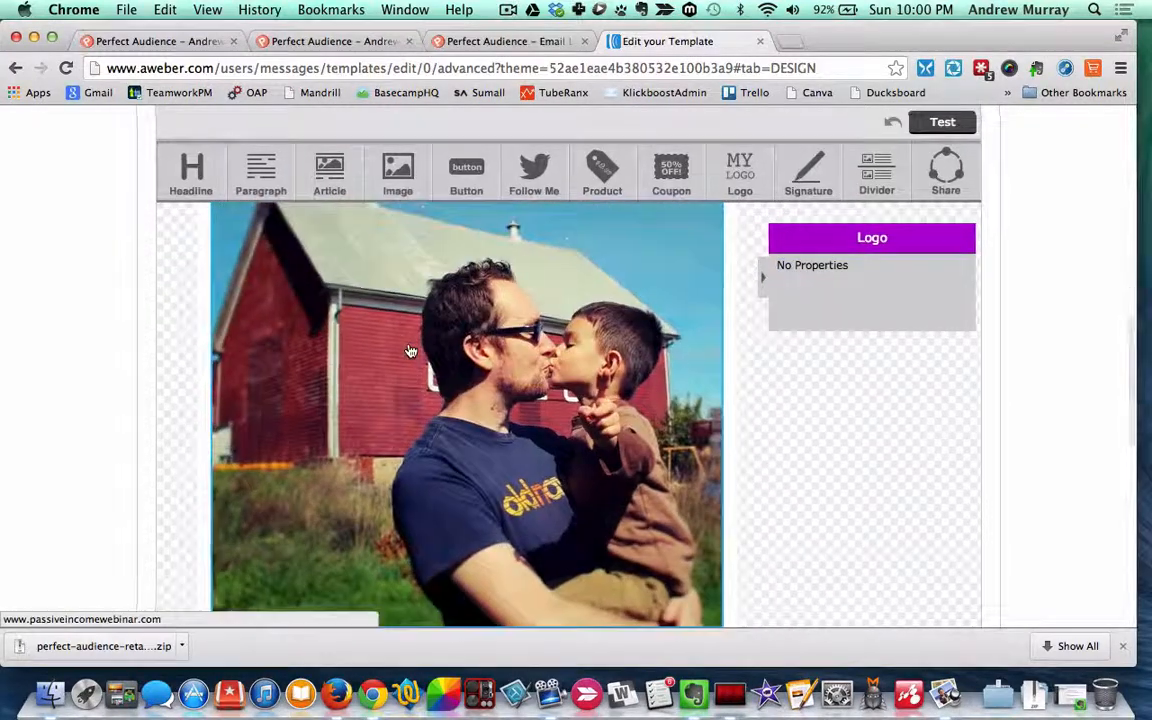
pyautogui.scroll(2, 410, 351)
pyautogui.moveTo(743, 320)
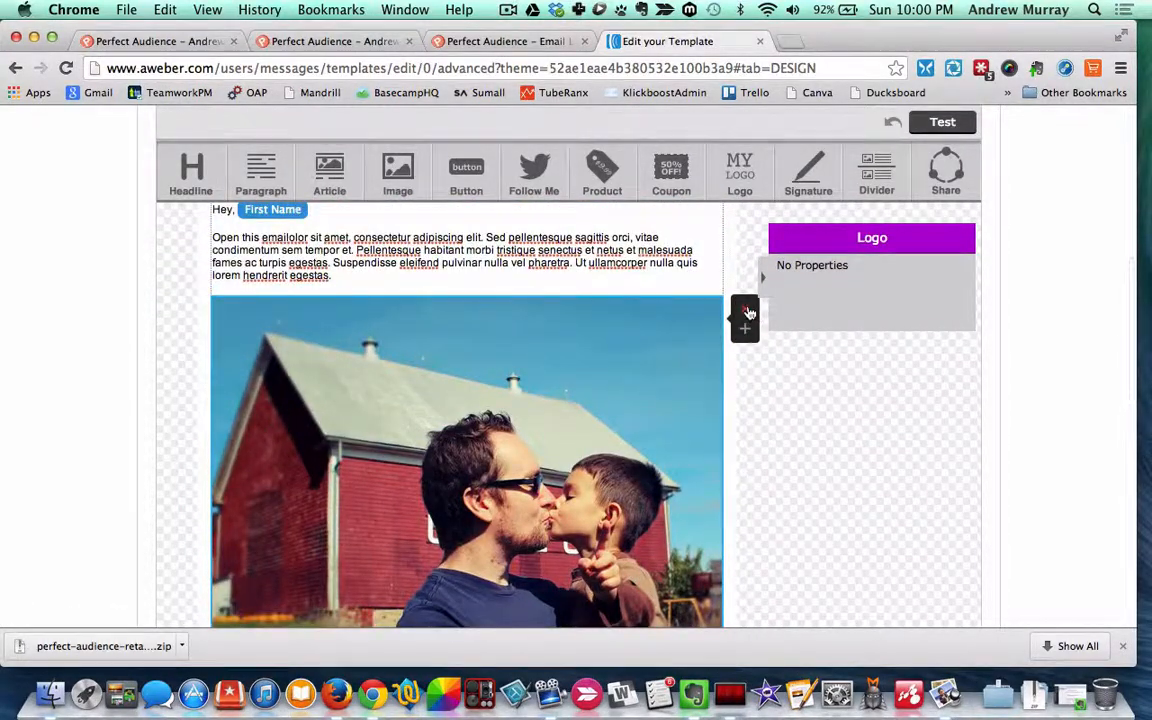
# Step: Shrink the logo block's barn photo proportionally to a little under half of the email body's width, and deselect it
pyautogui.click(671, 355)
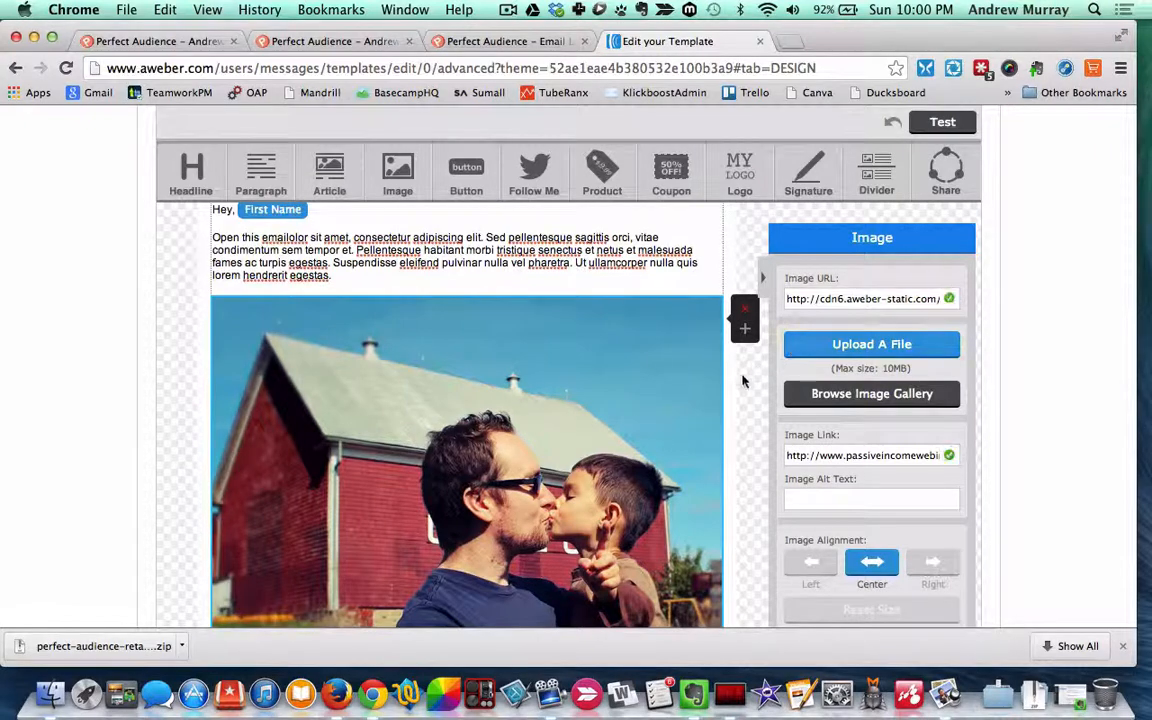
pyautogui.scroll(-4, 676, 404)
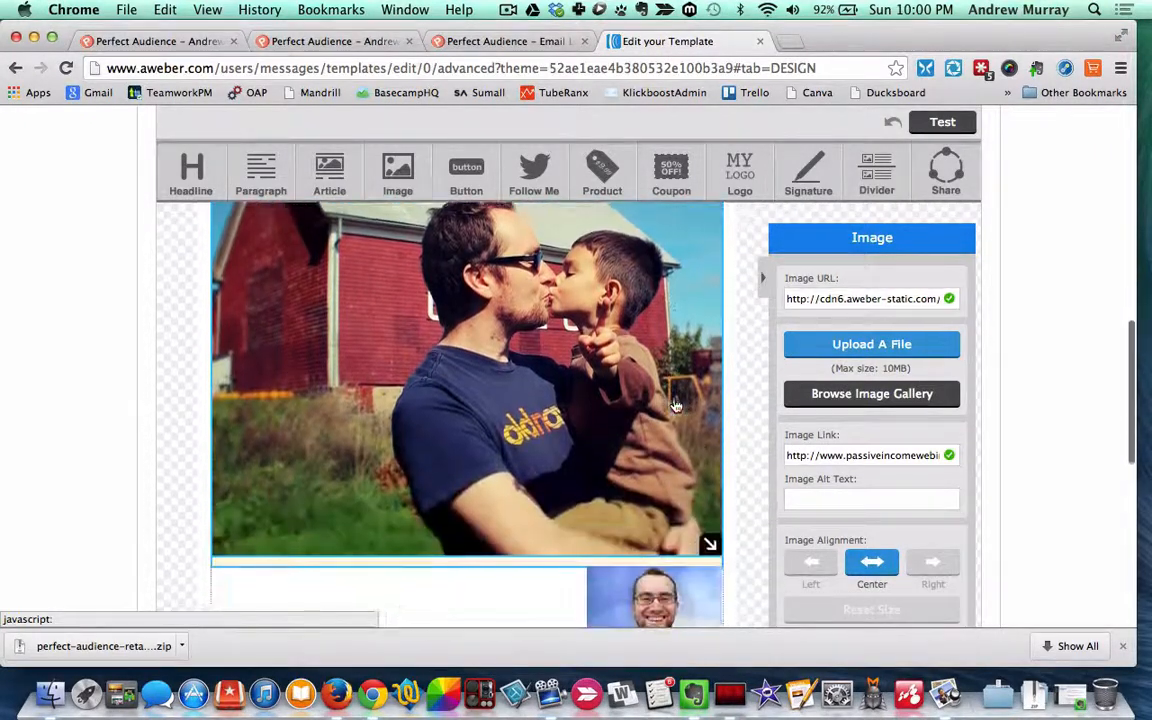
pyautogui.moveTo(709, 543); pyautogui.dragTo(588, 287)
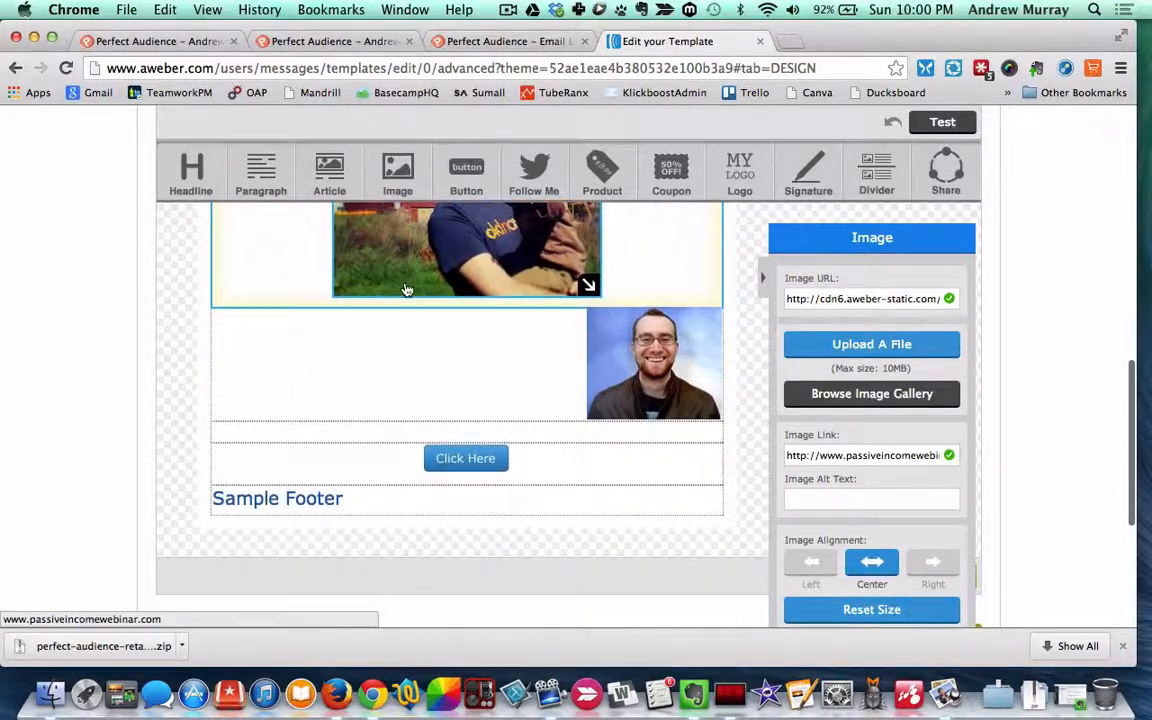
pyautogui.scroll(5, 406, 290)
pyautogui.moveTo(600, 524); pyautogui.dragTo(553, 467)
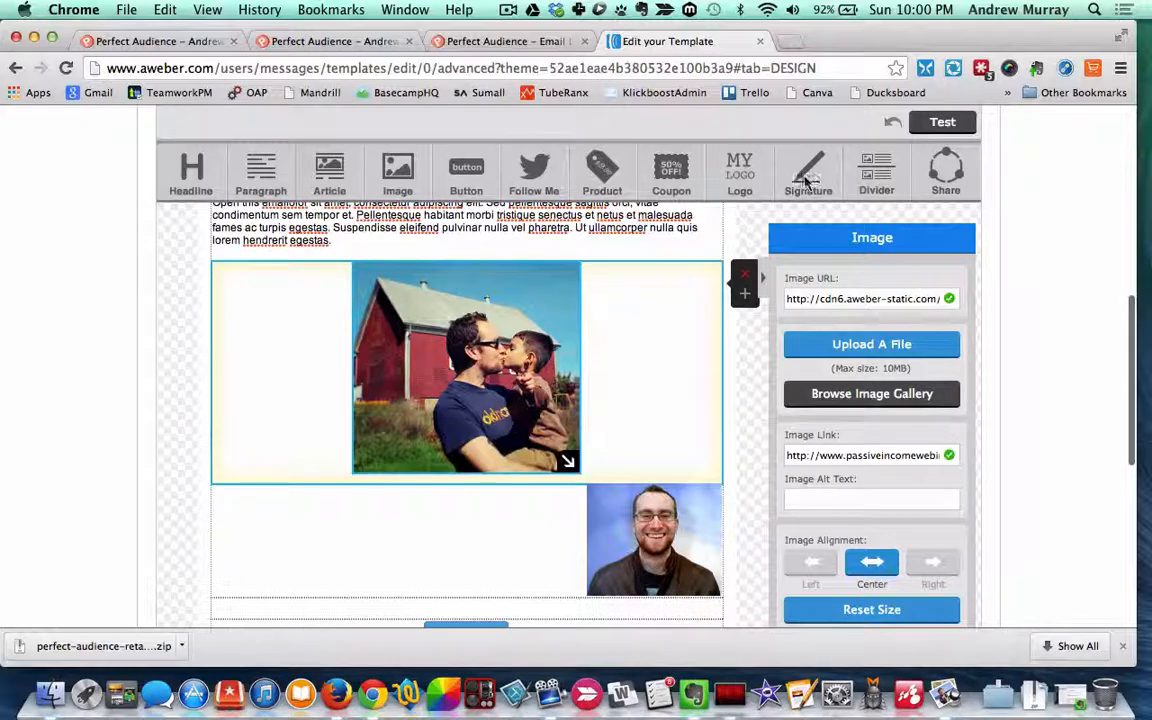
pyautogui.click(613, 244)
# Step: Look over the finished layout and the template name PA Test, and save the template
pyautogui.scroll(-5, 404, 316)
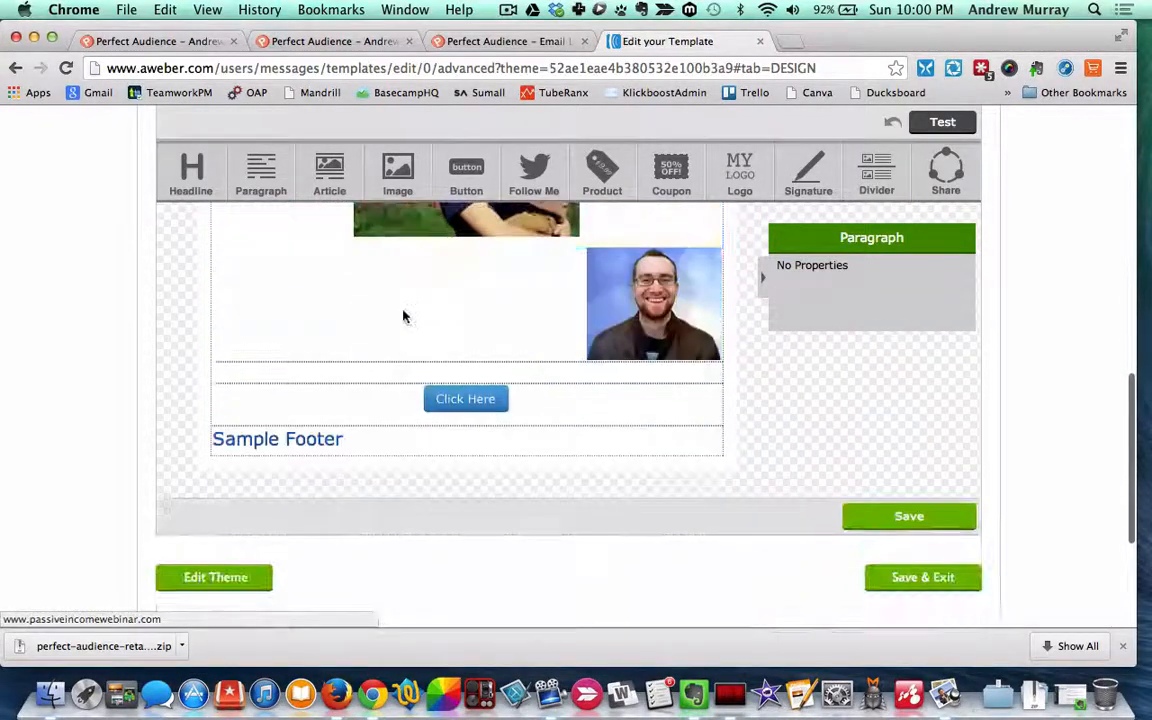
pyautogui.scroll(15, 398, 316)
pyautogui.scroll(-3, 398, 316)
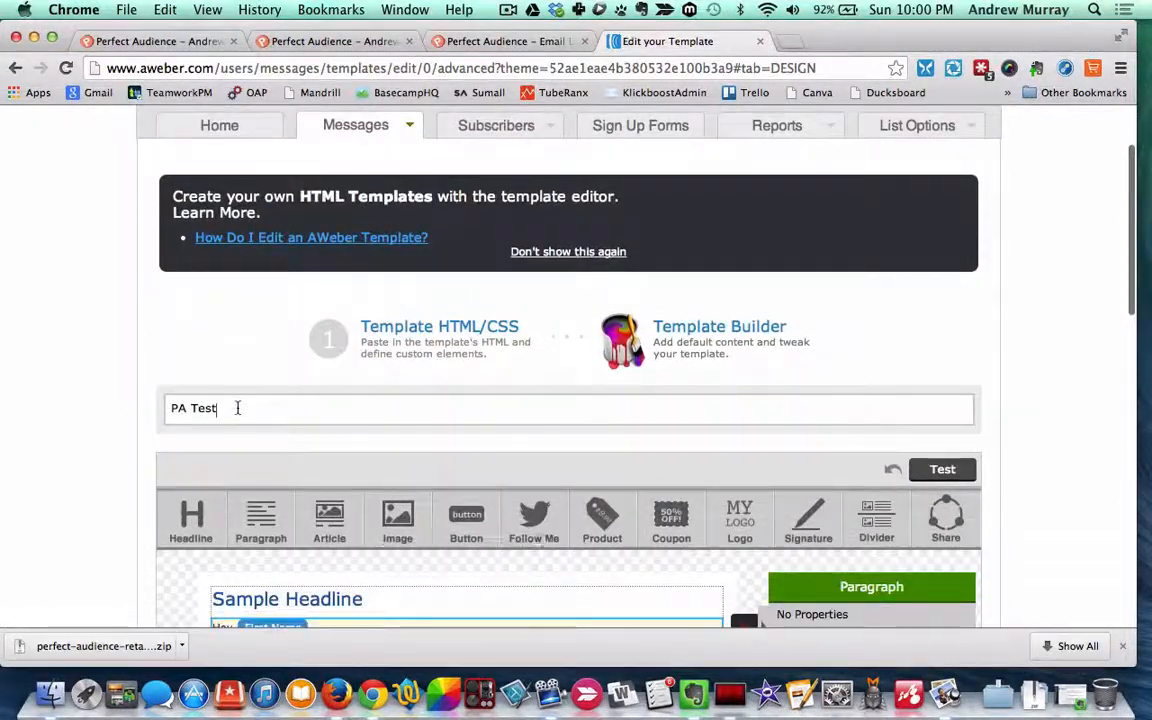
pyautogui.scroll(-10, 198, 437)
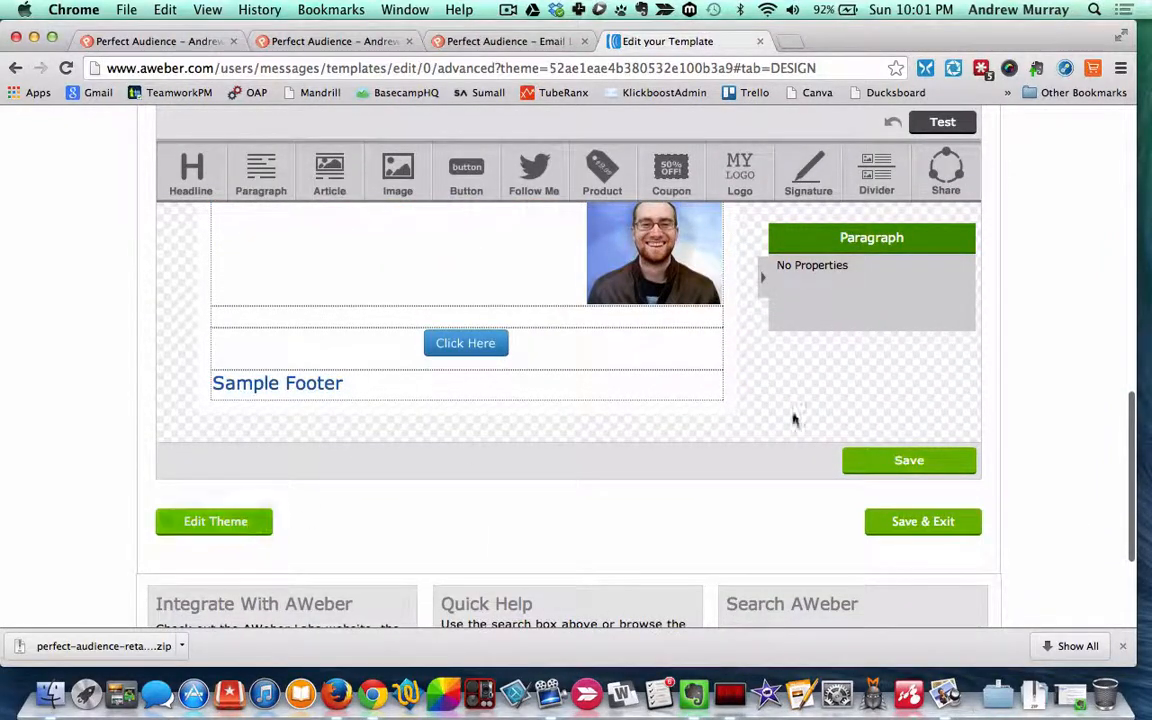
pyautogui.click(889, 460)
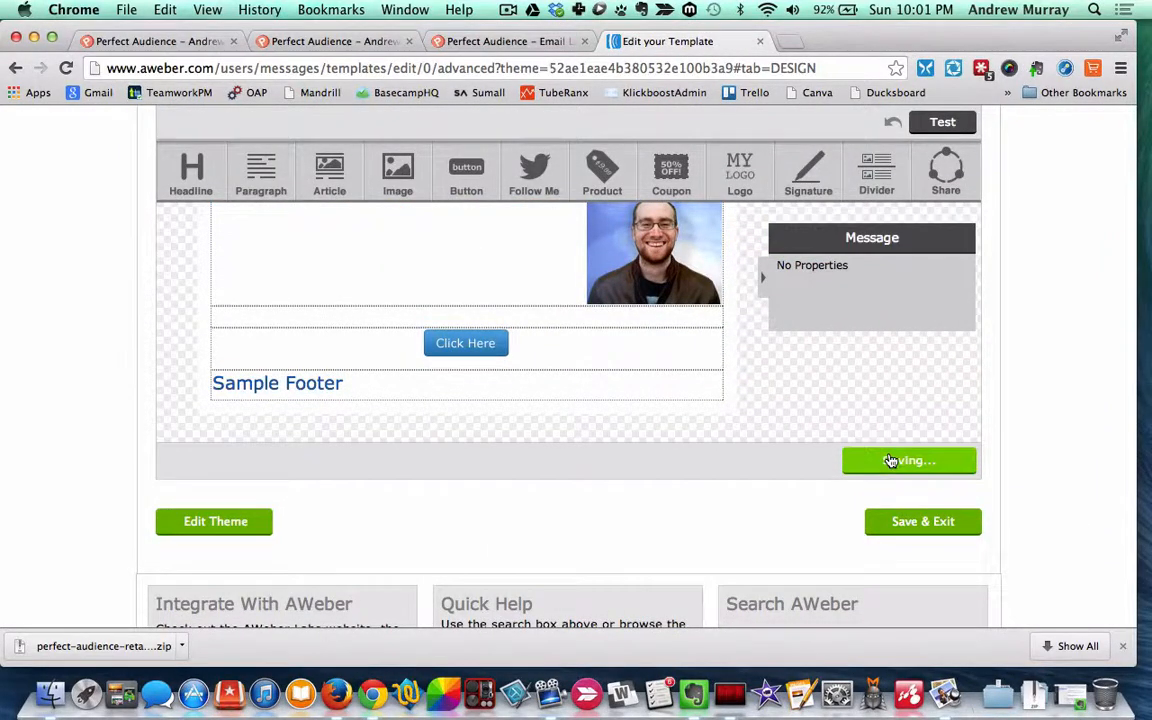
# Step: Open the template's Base Theme to review the tracking pixel code ending its HTML, and return to the Perfect Audience code window
pyautogui.scroll(-5, 398, 458)
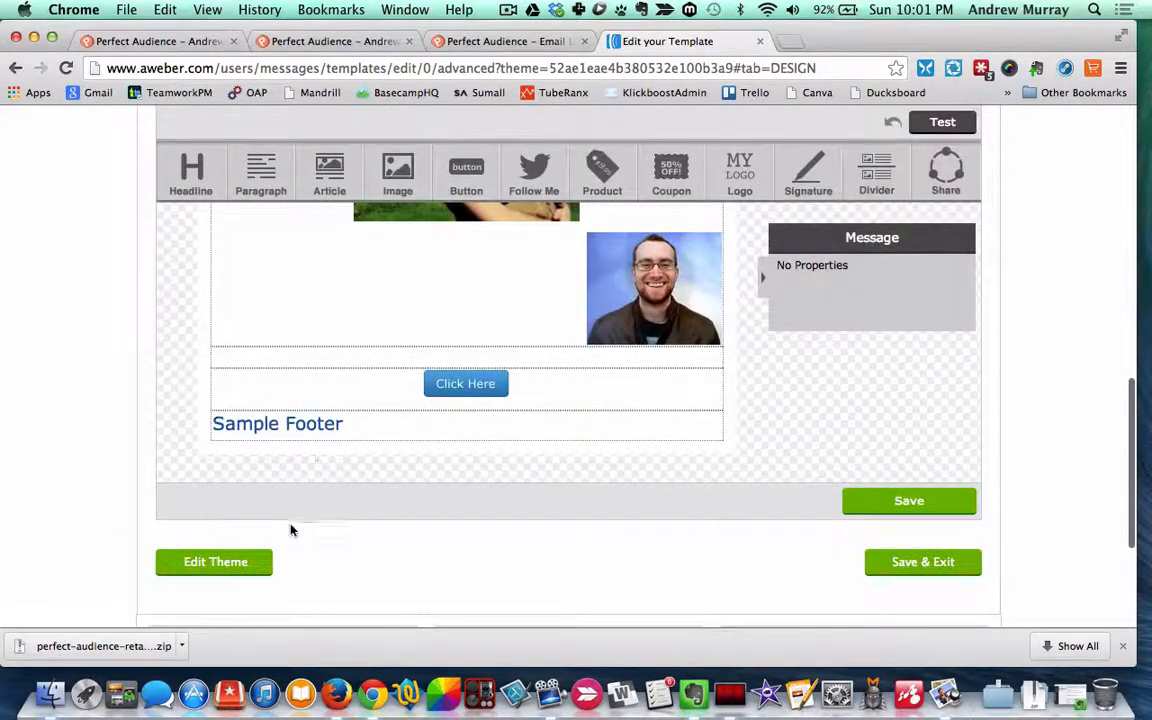
pyautogui.click(229, 566)
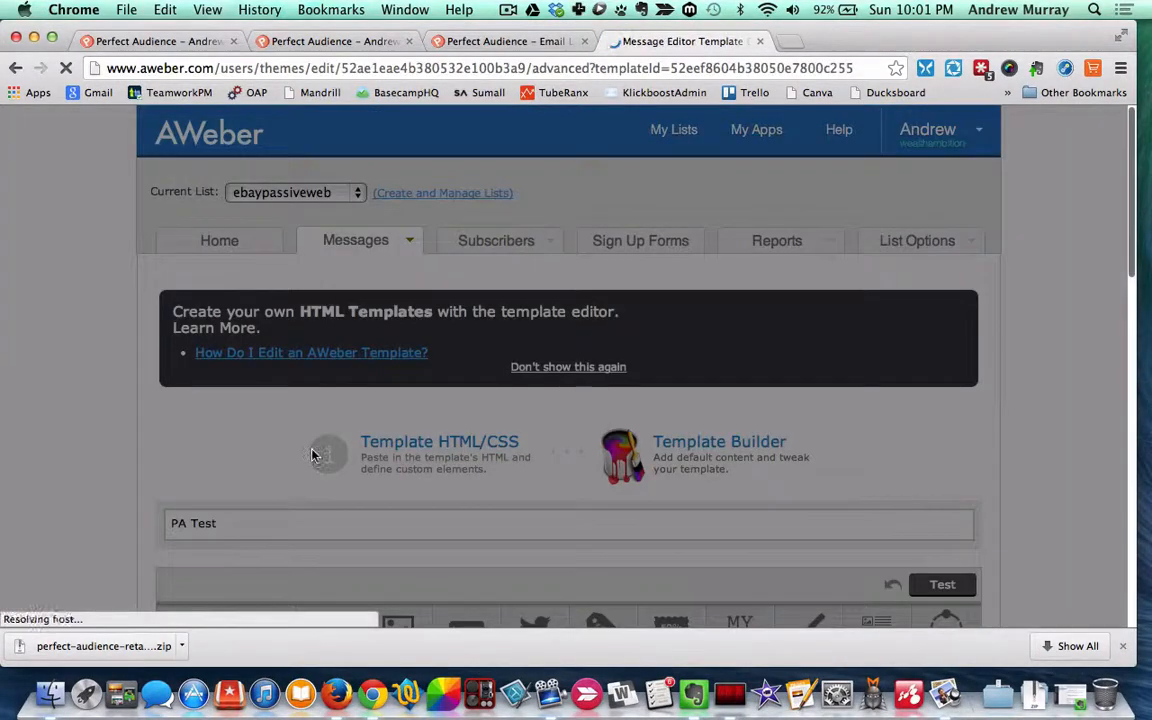
pyautogui.scroll(-5, 330, 440)
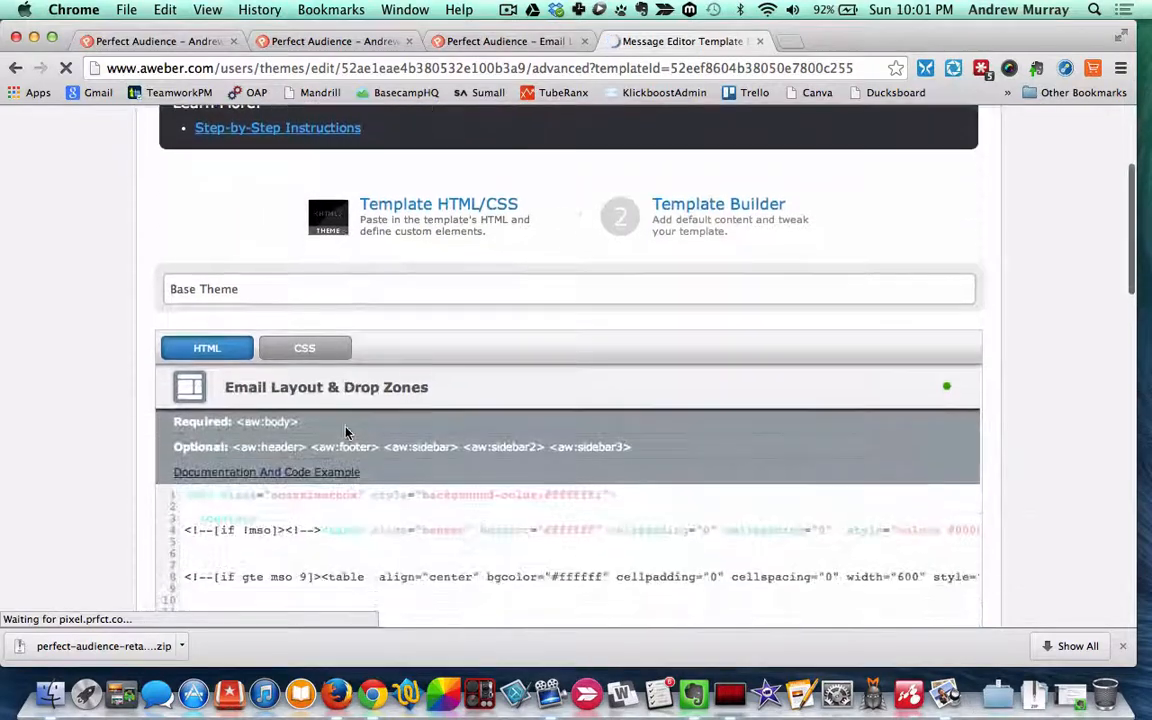
pyautogui.scroll(-1, 345, 432)
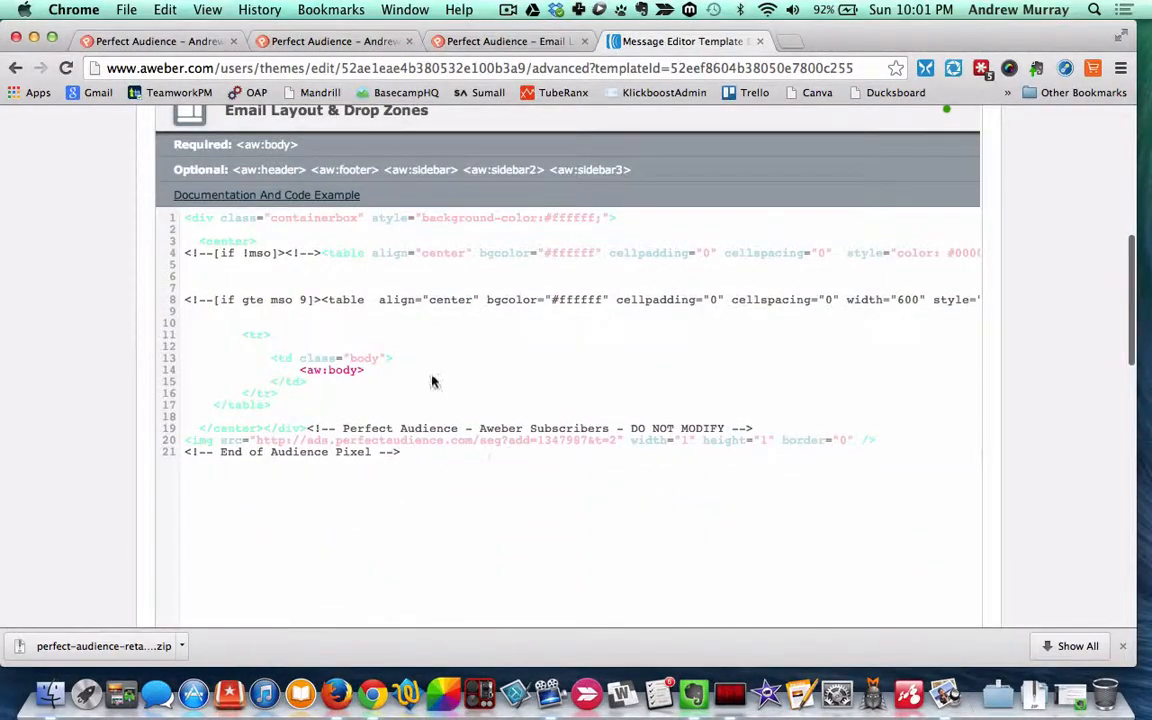
pyautogui.scroll(10, 450, 419)
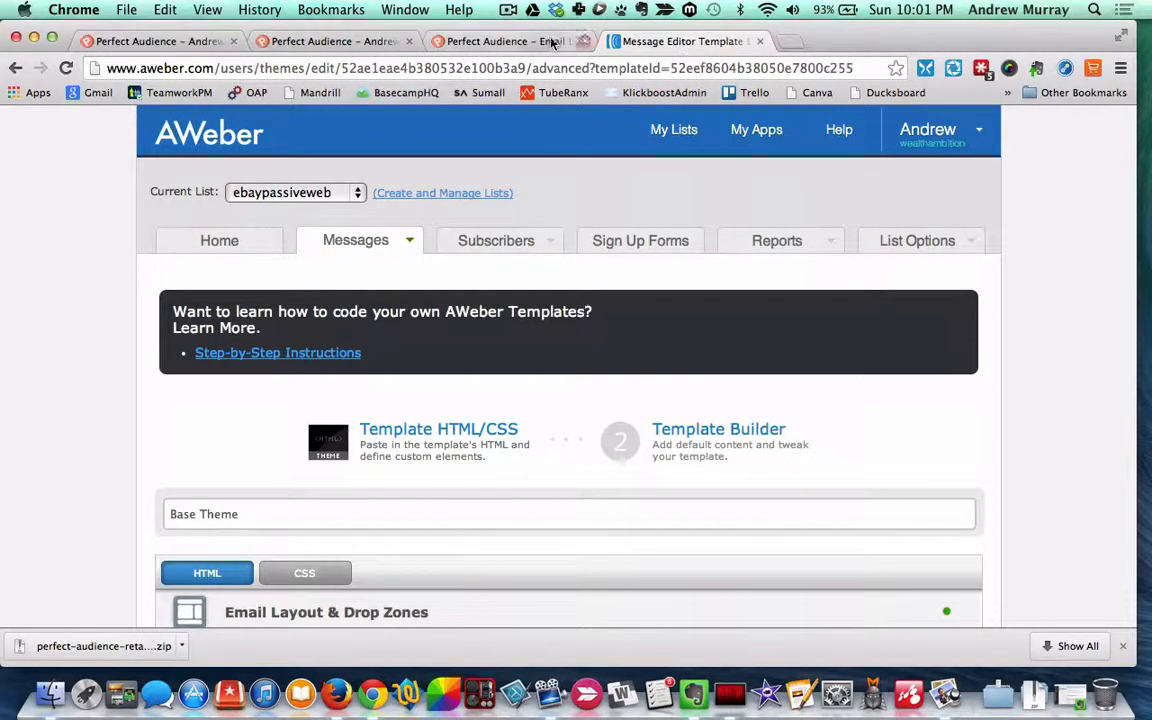
pyautogui.click(510, 41)
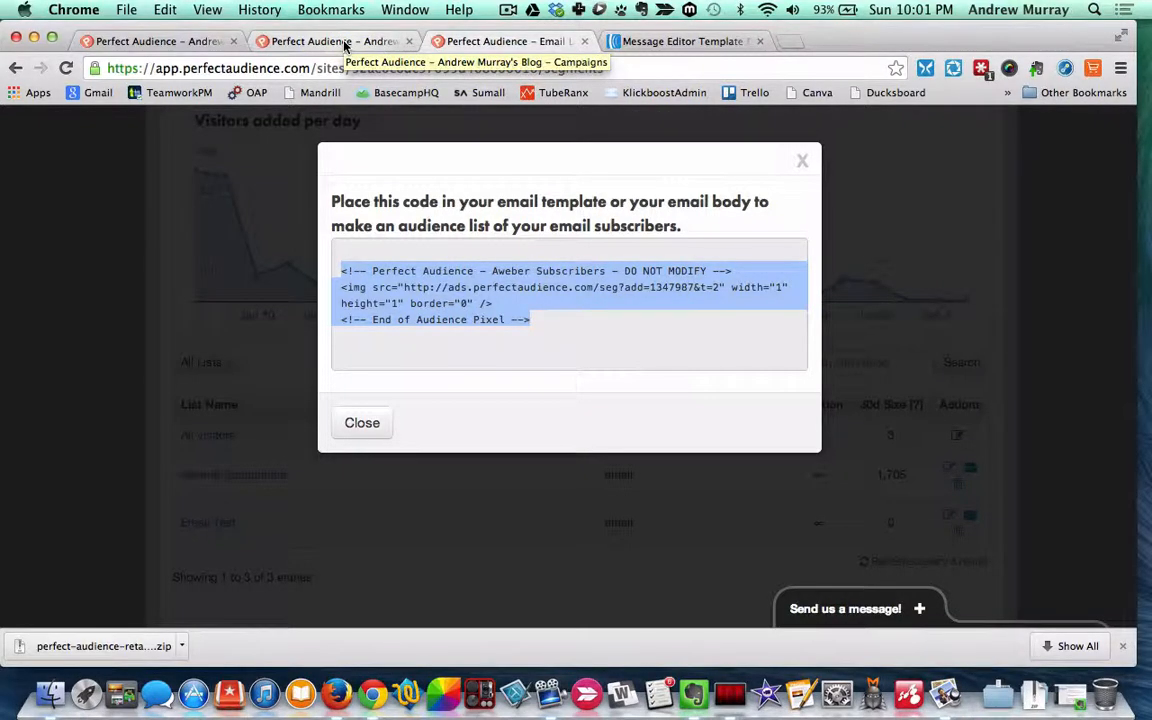
pyautogui.click(510, 11)
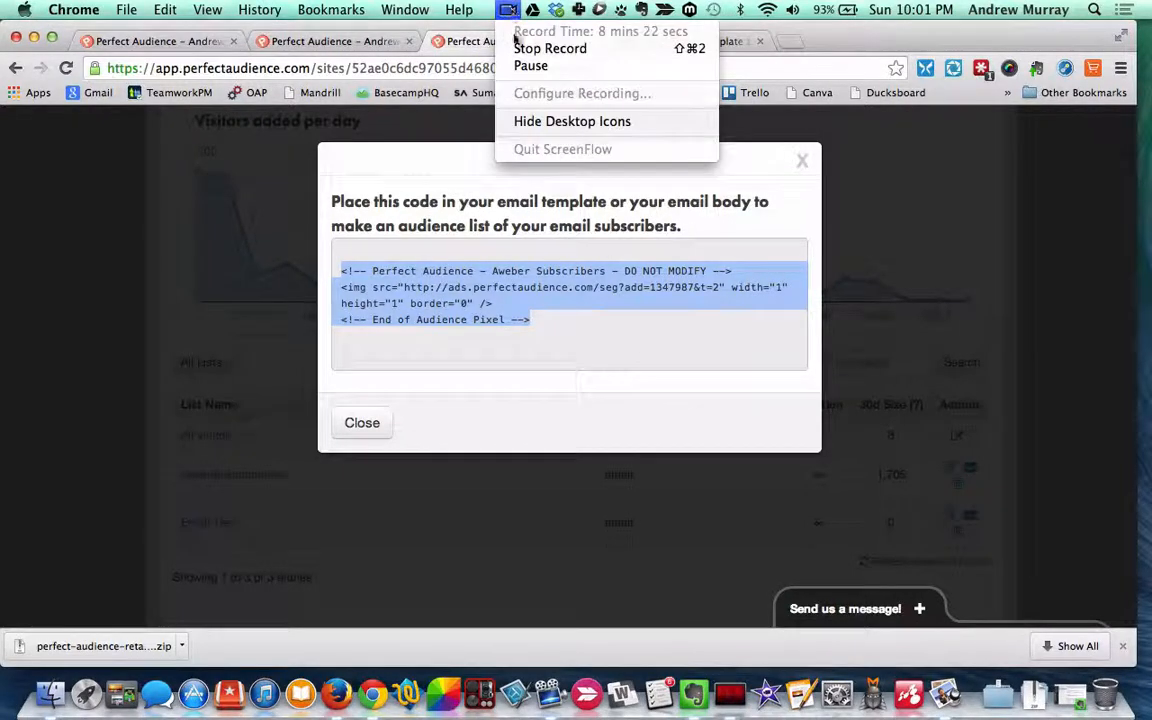